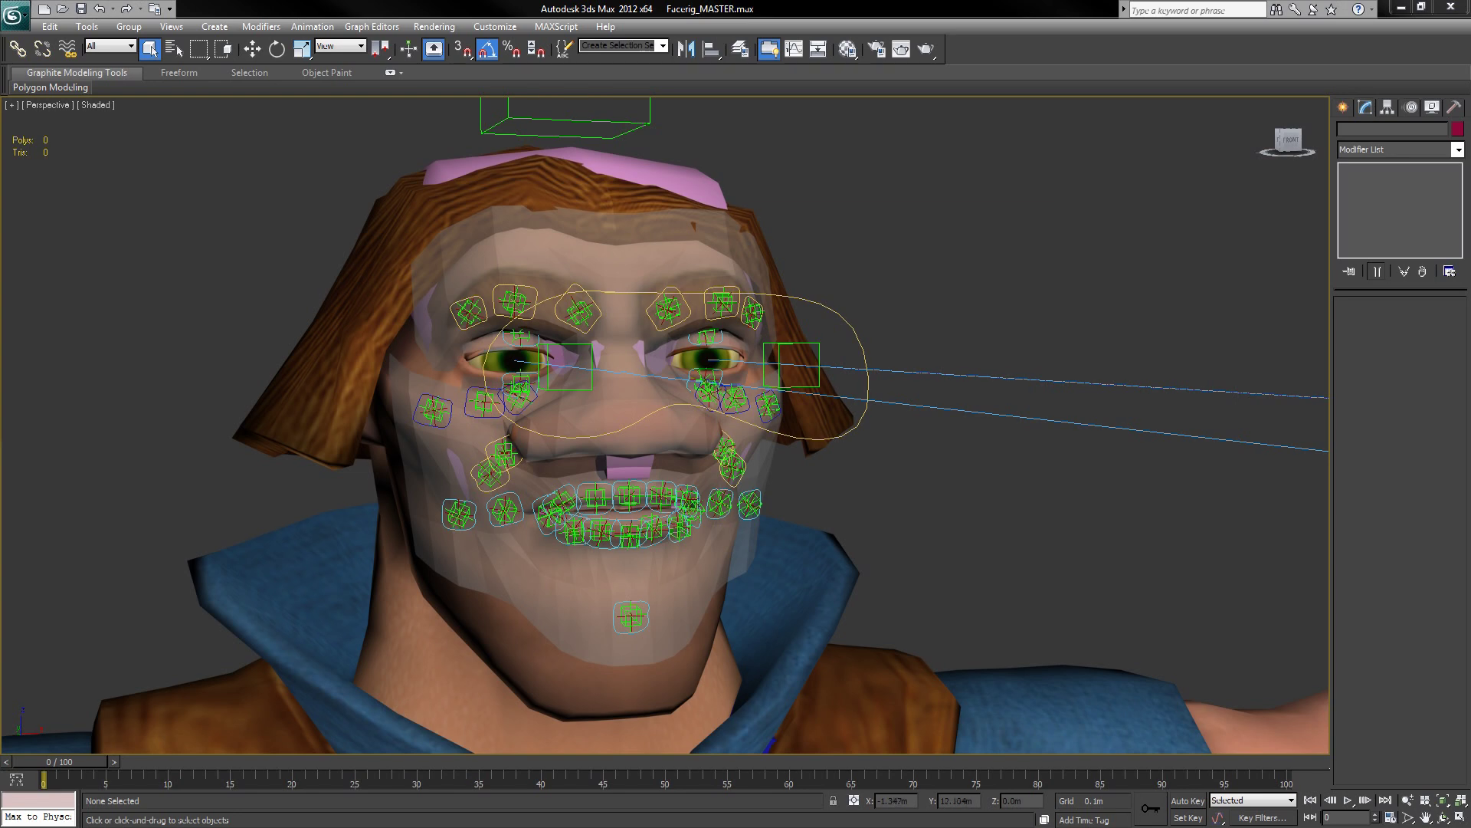
Step: Display edged faces in the perspective viewport and inspect the control cage mesh over the character's face
left_click(95, 105)
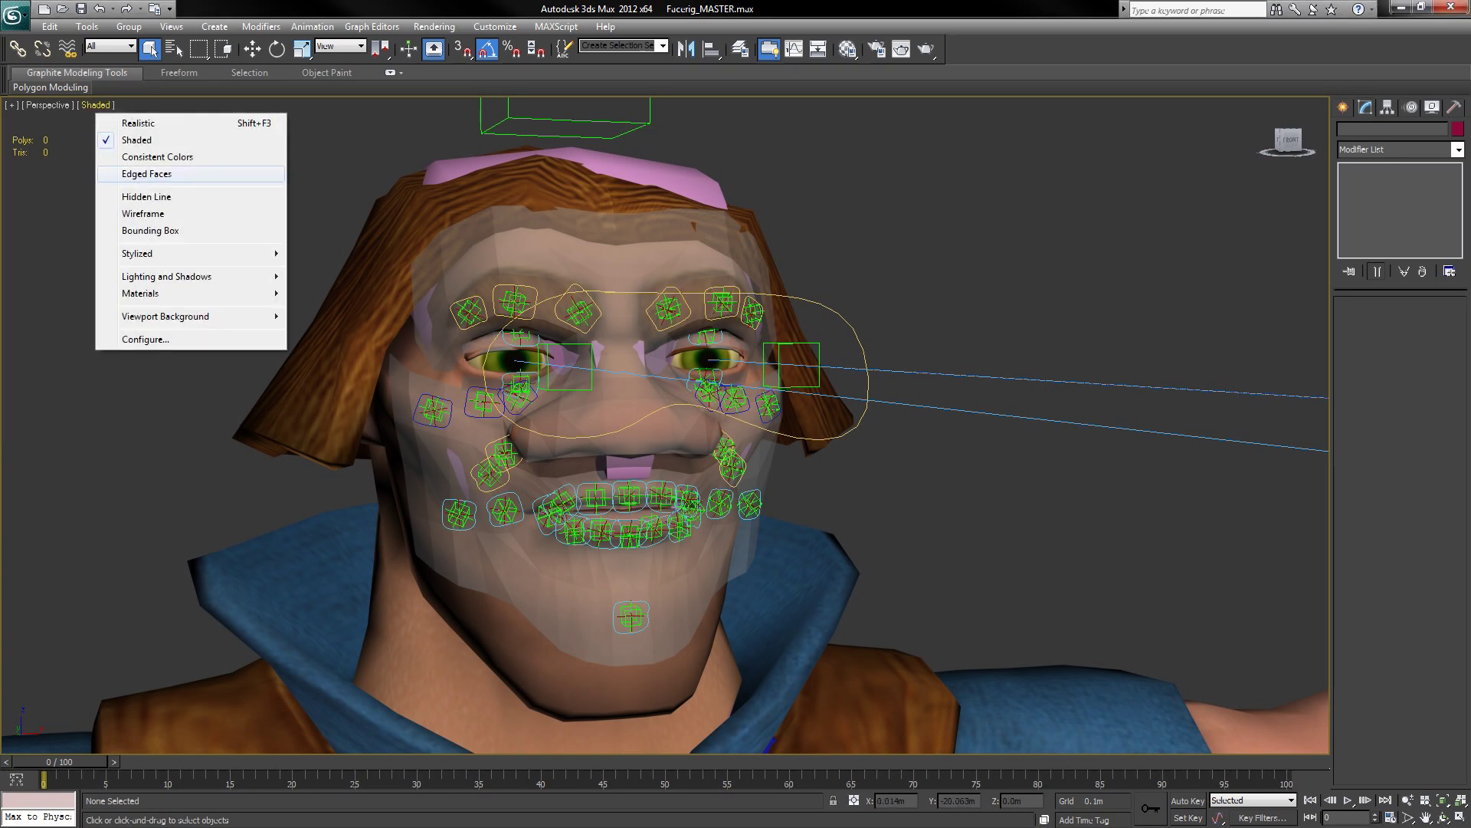
left_click(146, 174)
left_click(475, 246)
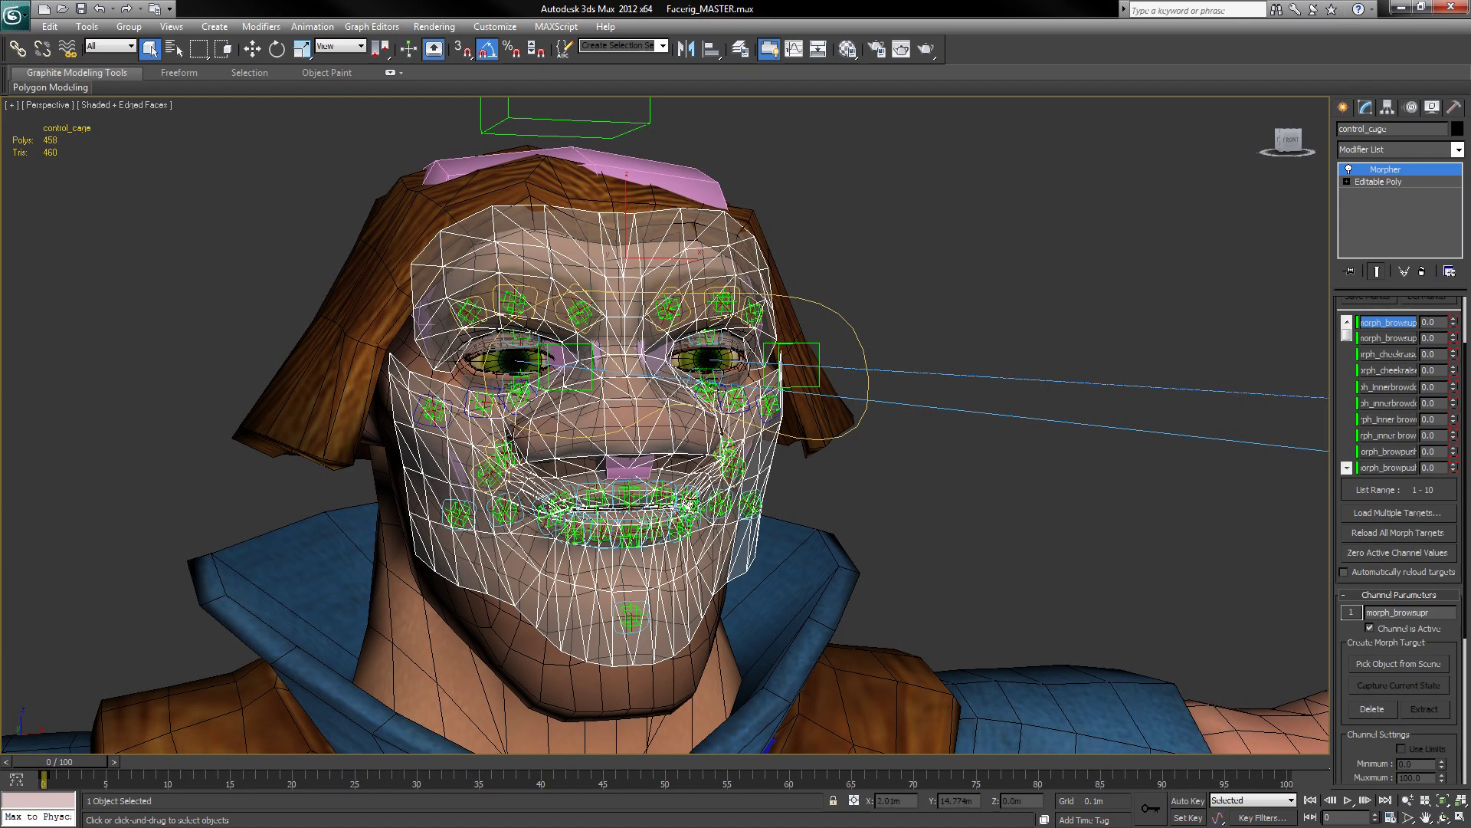
right_click(1011, 484)
left_click(1050, 393)
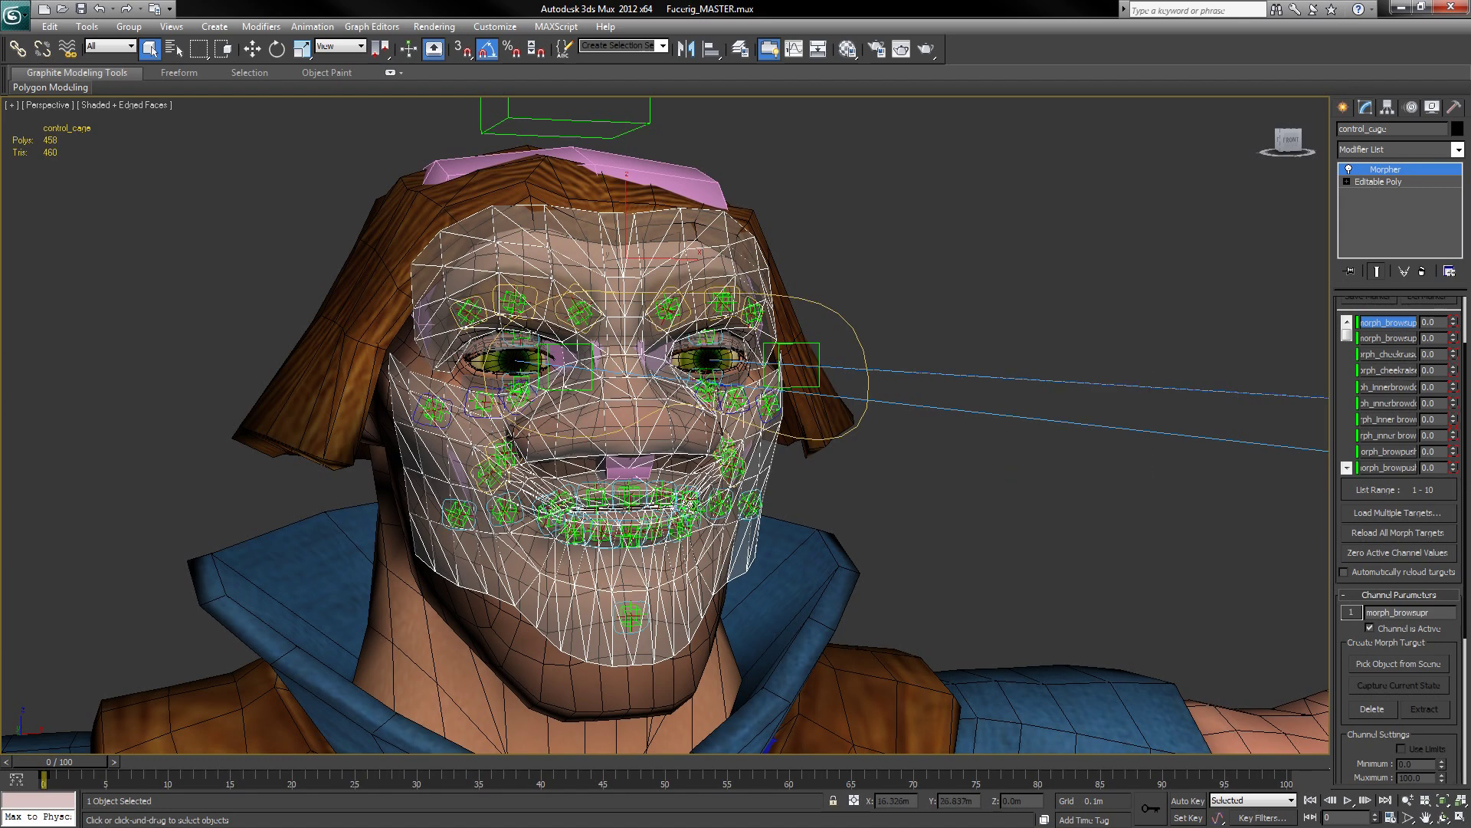
Step: Examine the rows of morph target heads beside the character, and return to a close-up of the face
scroll(589, 427, "down", 4)
scroll(665, 426, "down", 4)
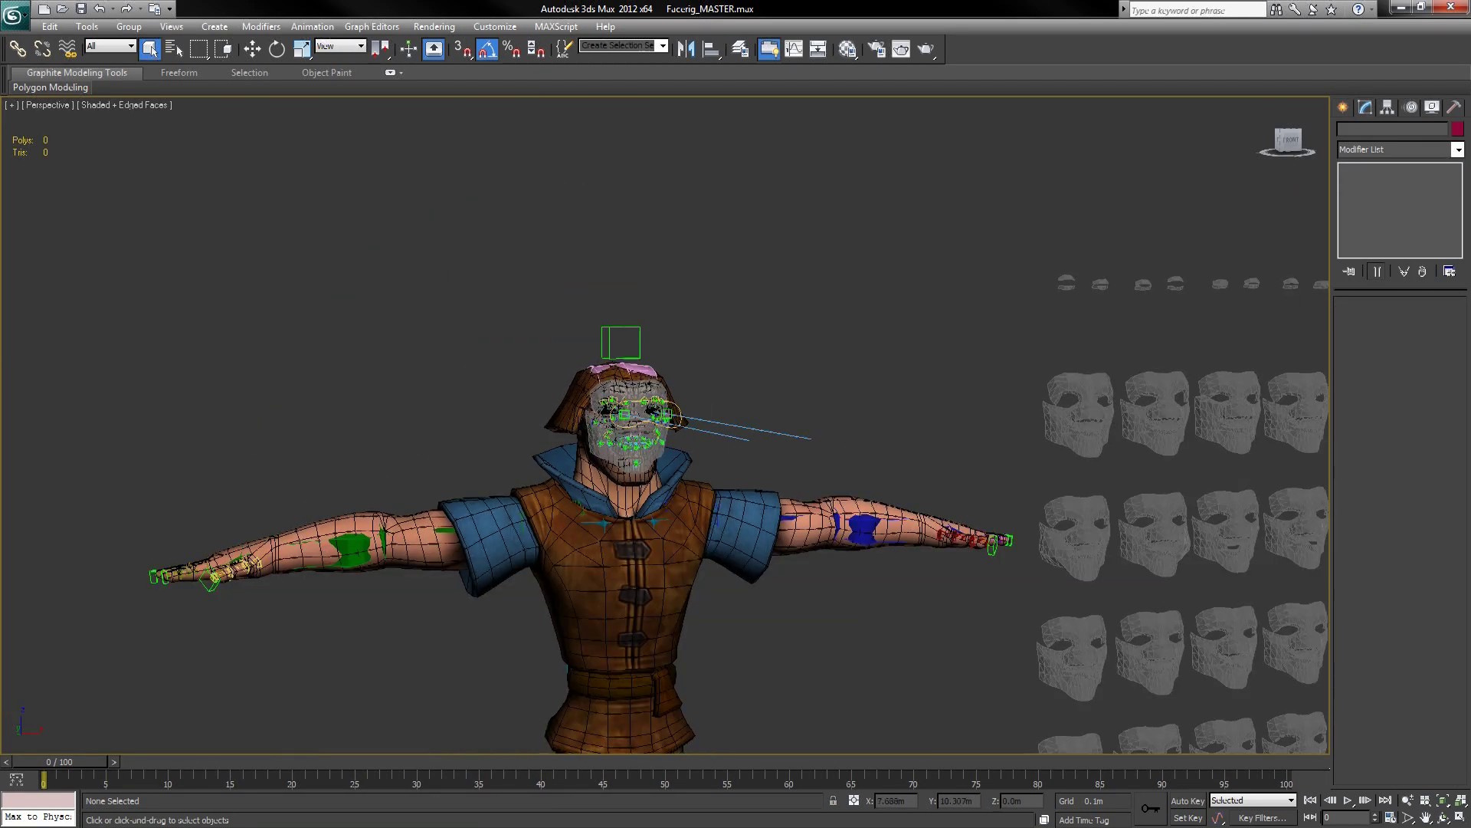
middle_click_drag(1050, 429, 136, 273)
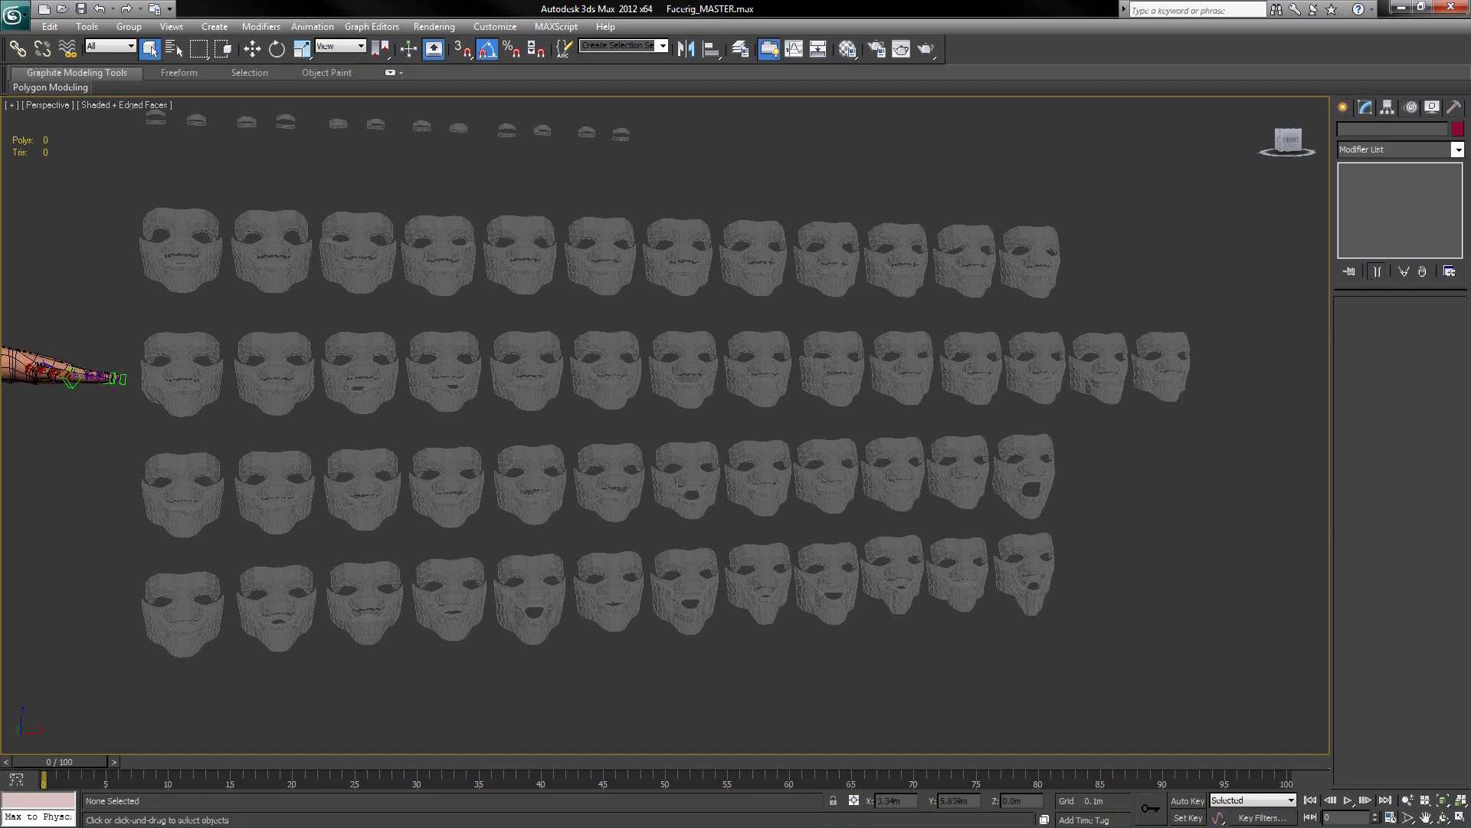
middle_click_drag(122, 379, 650, 545)
scroll(666, 425, "up", 5)
scroll(565, 485, "up", 5)
scroll(650, 544, "up", 2)
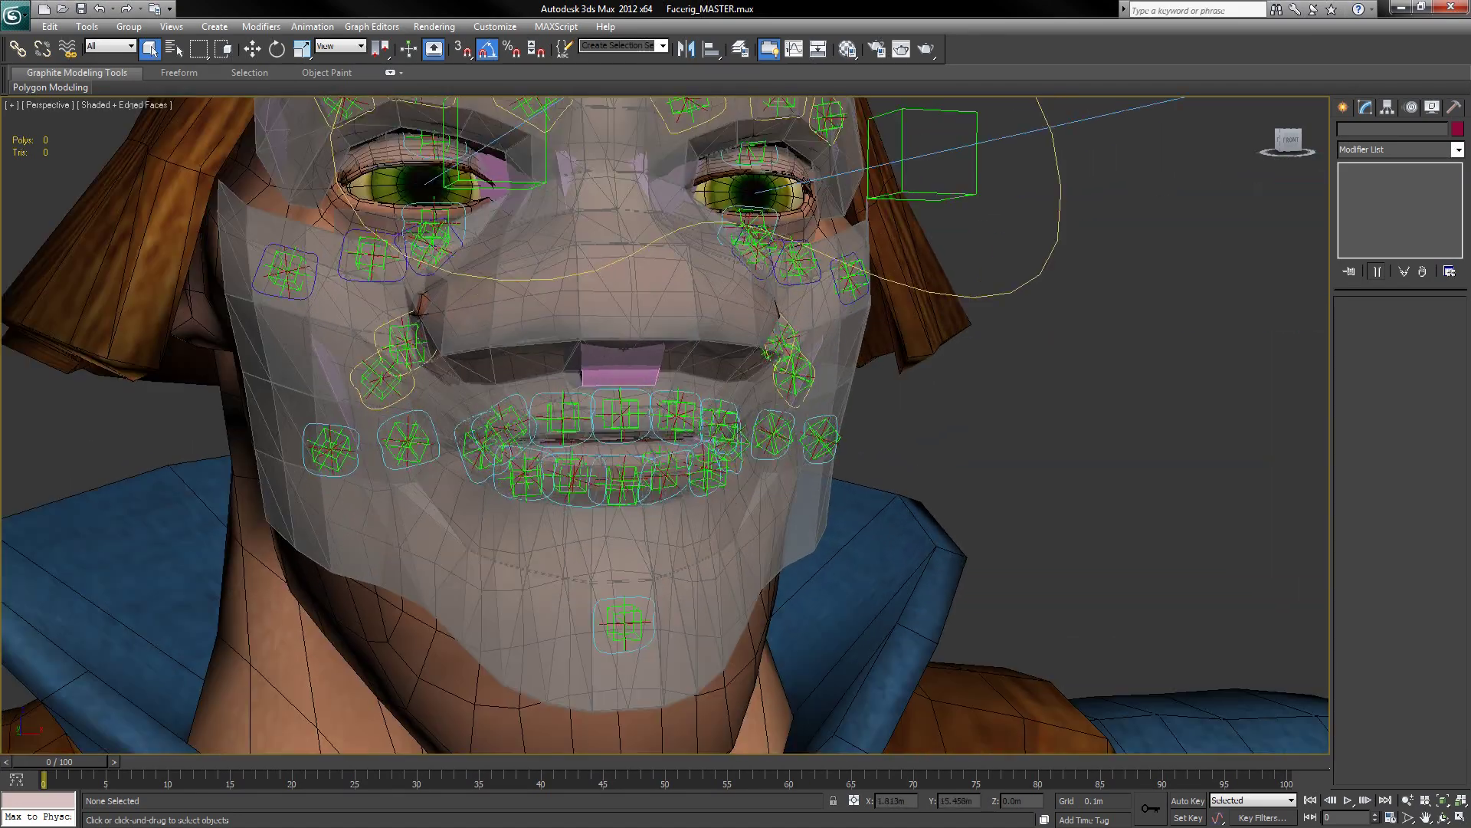
Step: Inspect the control_ALPHA mesh and the control cage layered over the chin
left_click(651, 545)
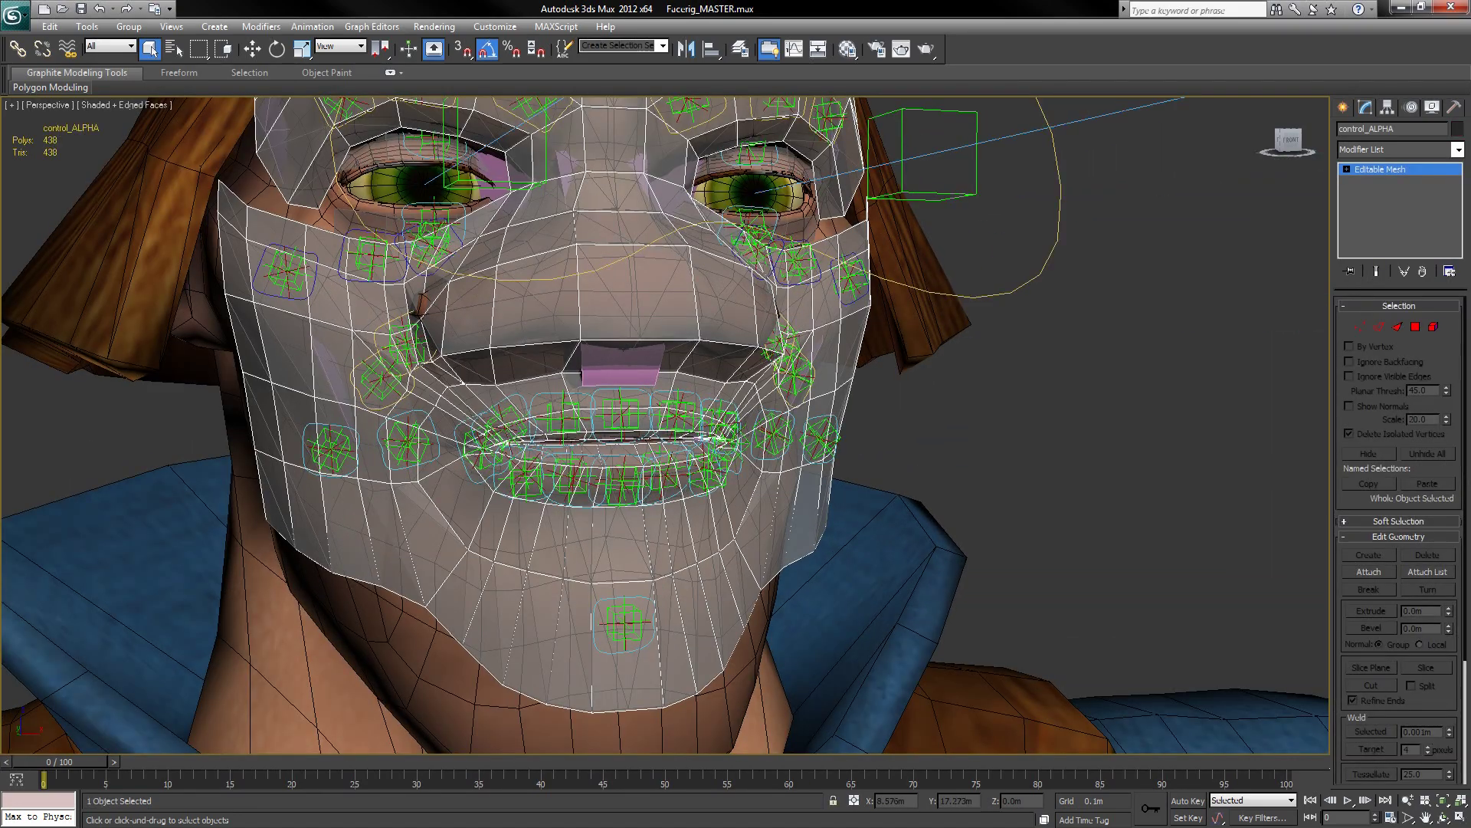
left_click(989, 429)
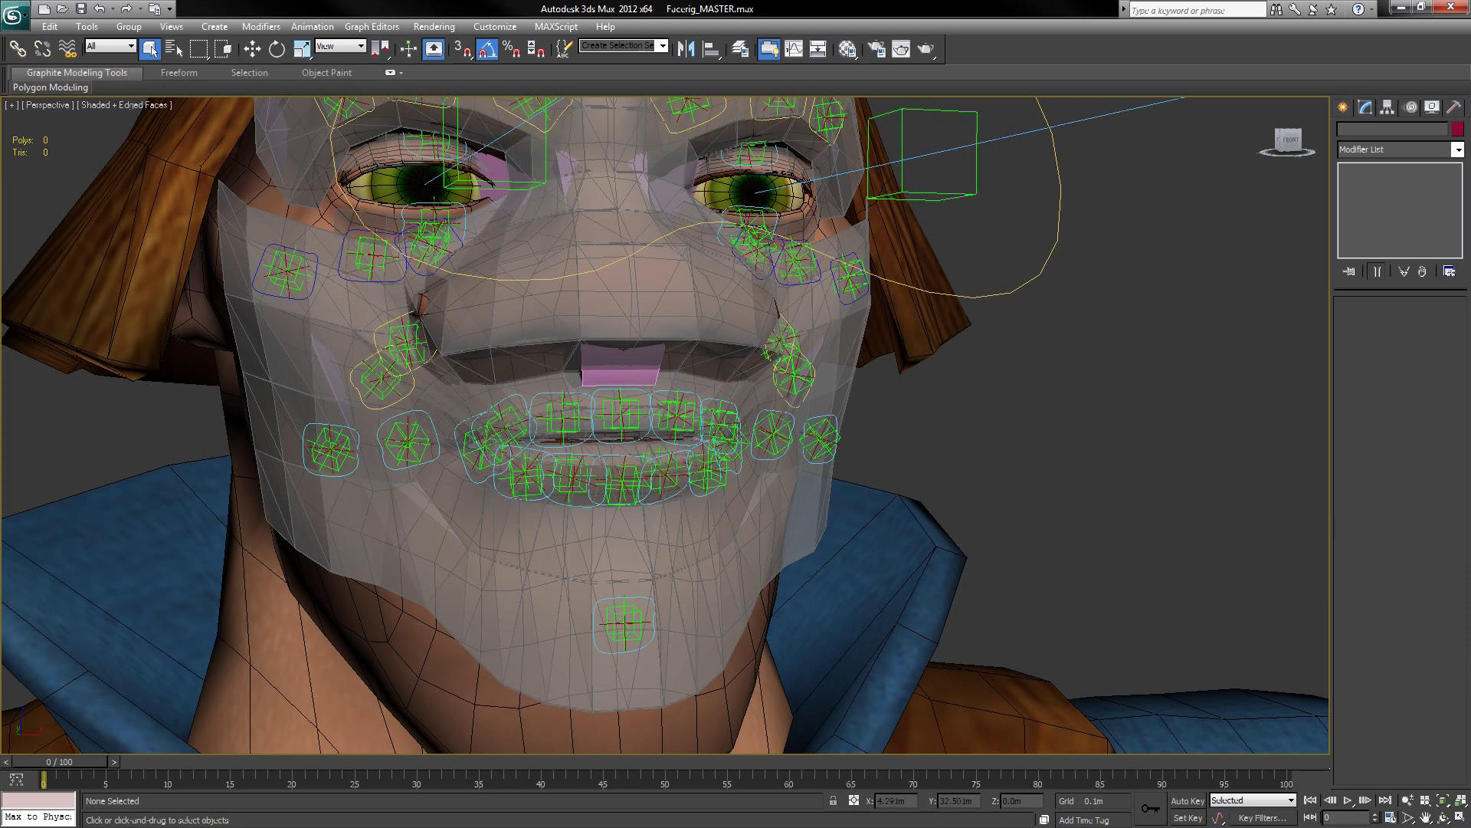
left_click(536, 540)
left_click(537, 542)
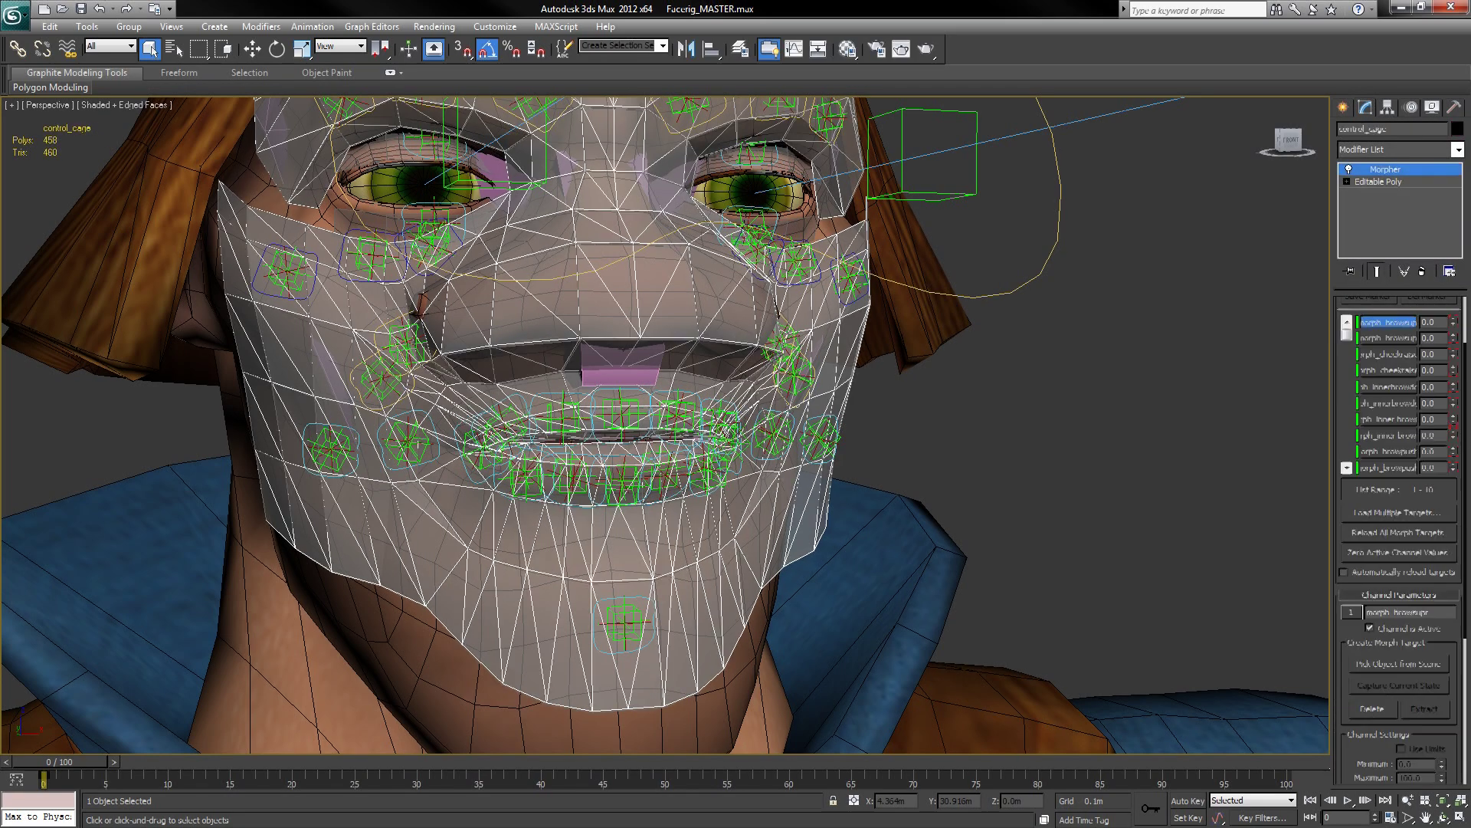
Step: Try moving the offset_puff1r control slightly on the character's right cheek
left_click(433, 457)
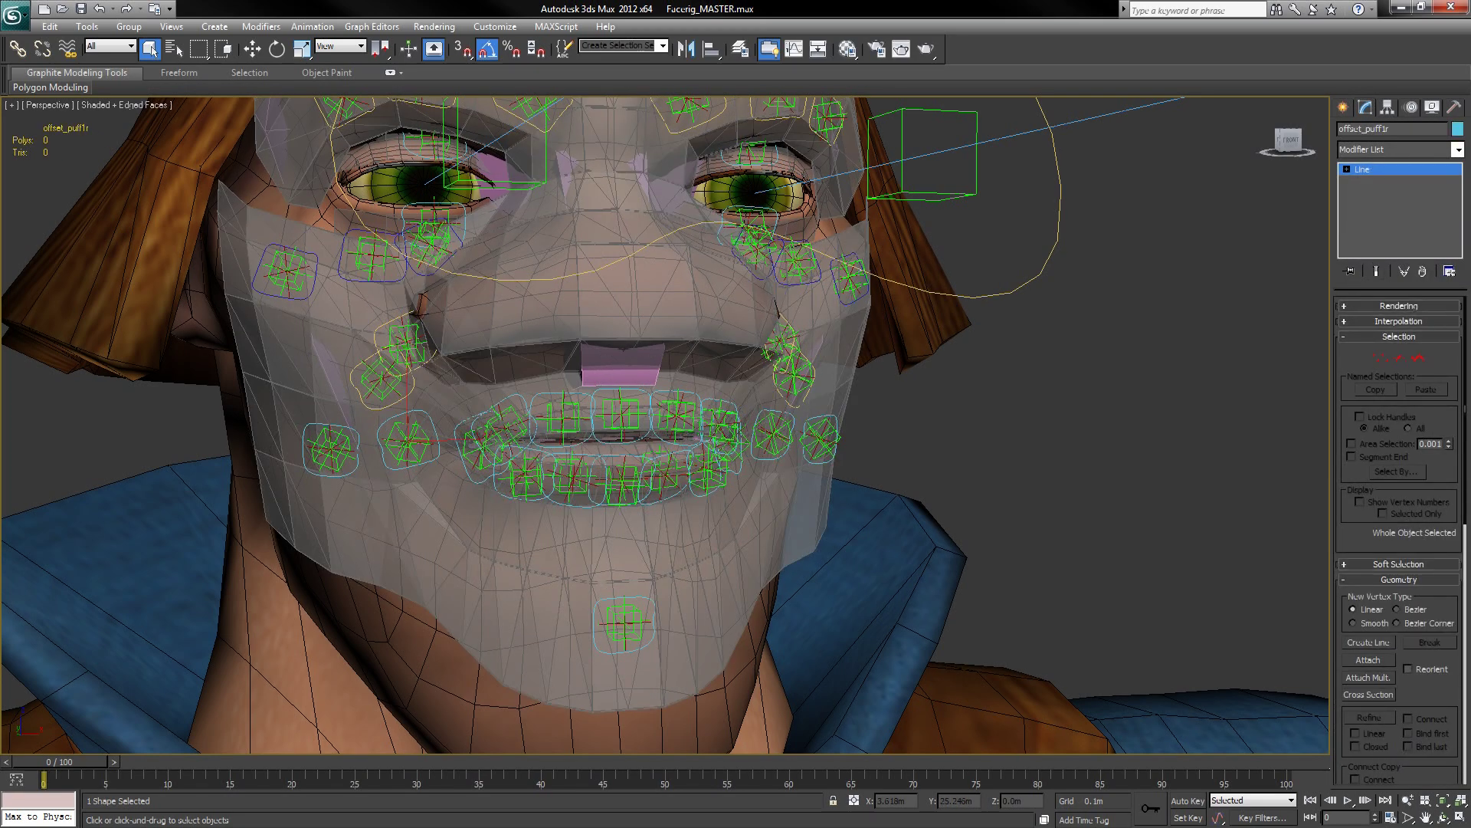
key("w")
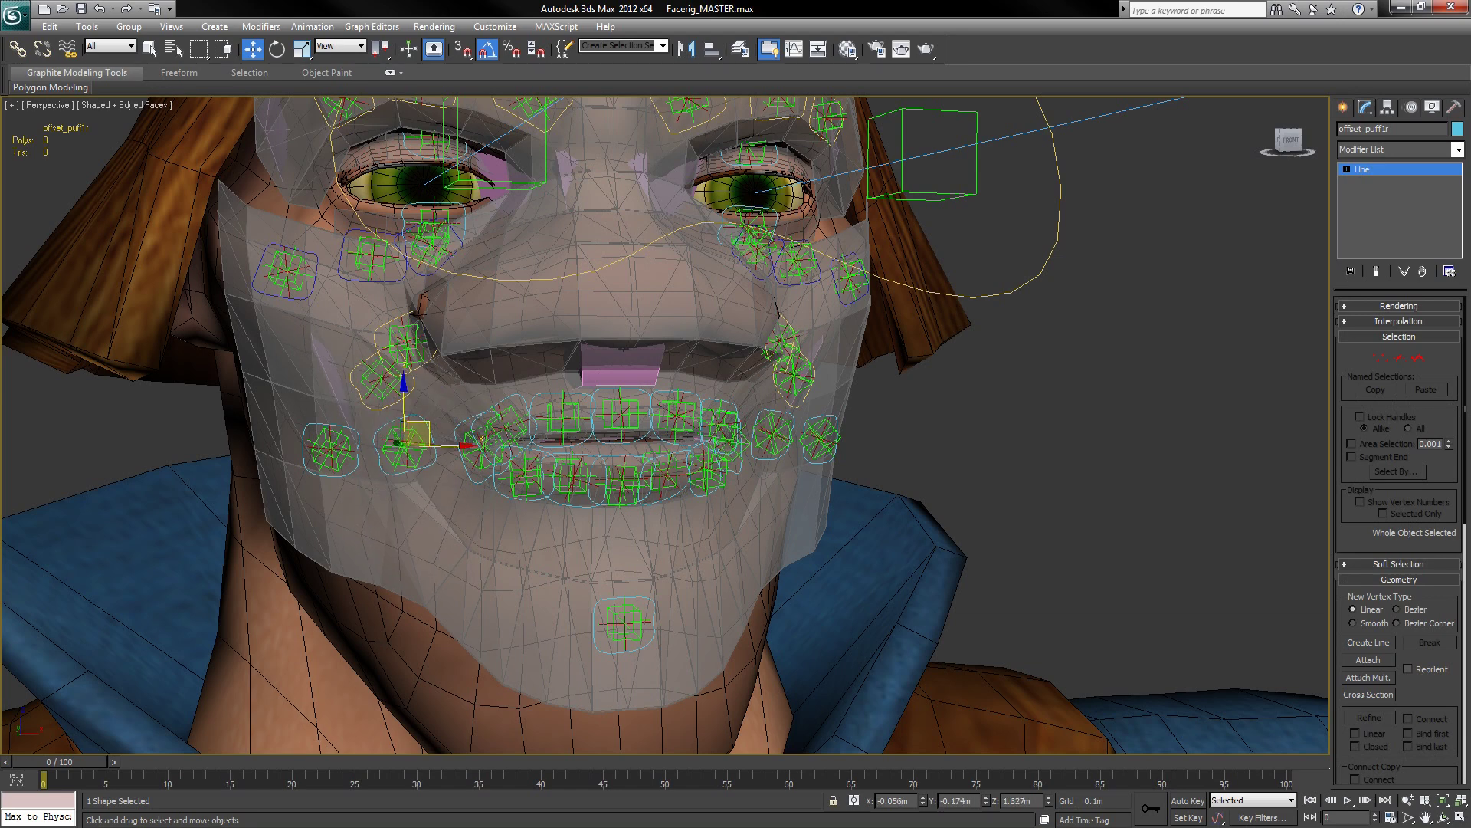
left_click_drag(418, 434, 420, 430)
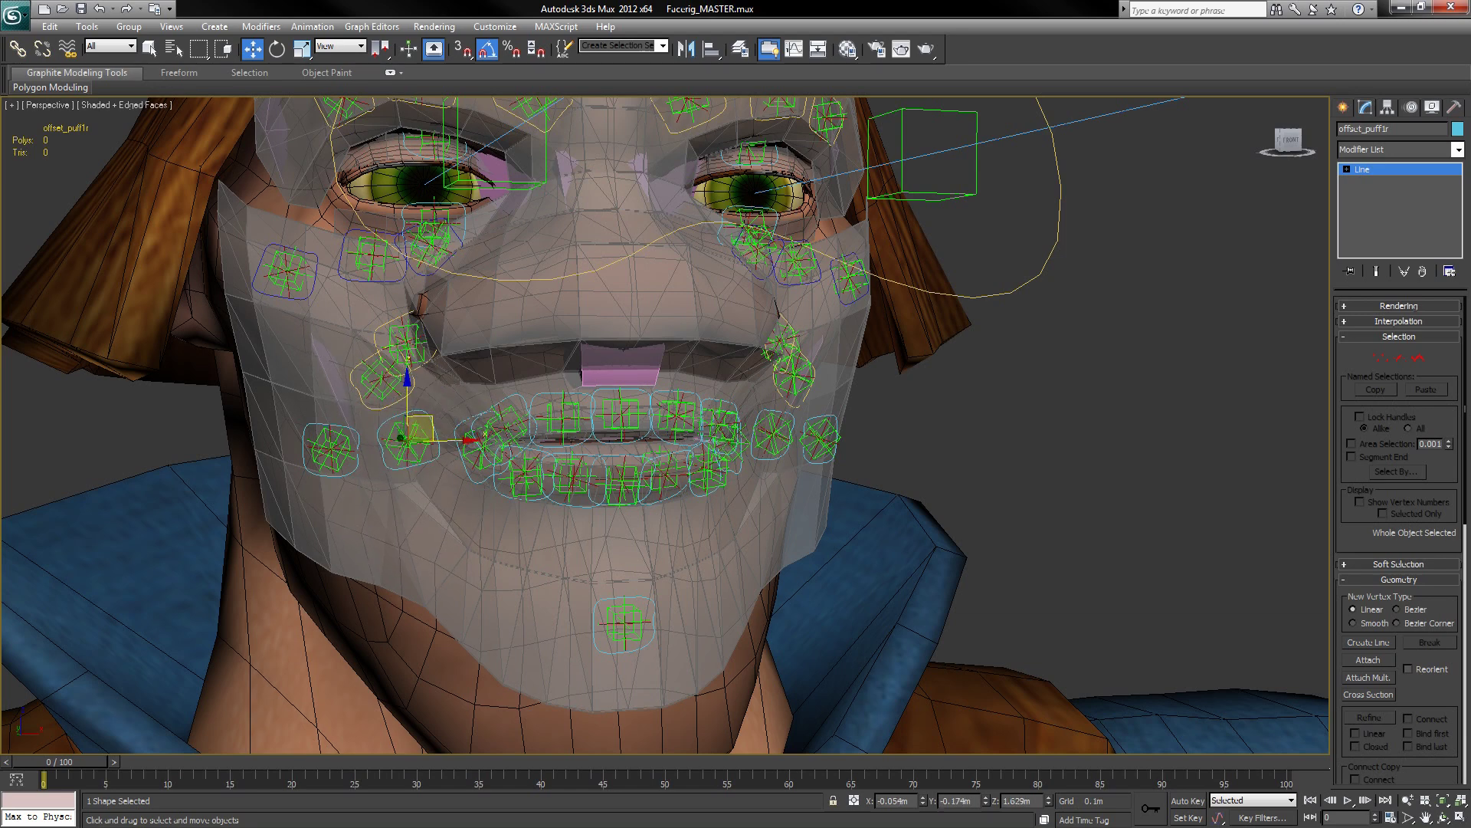
Step: Inspect the outer right cheek's point helper and the control cage, and test the movement of the inner cheek puff control
left_click(331, 450)
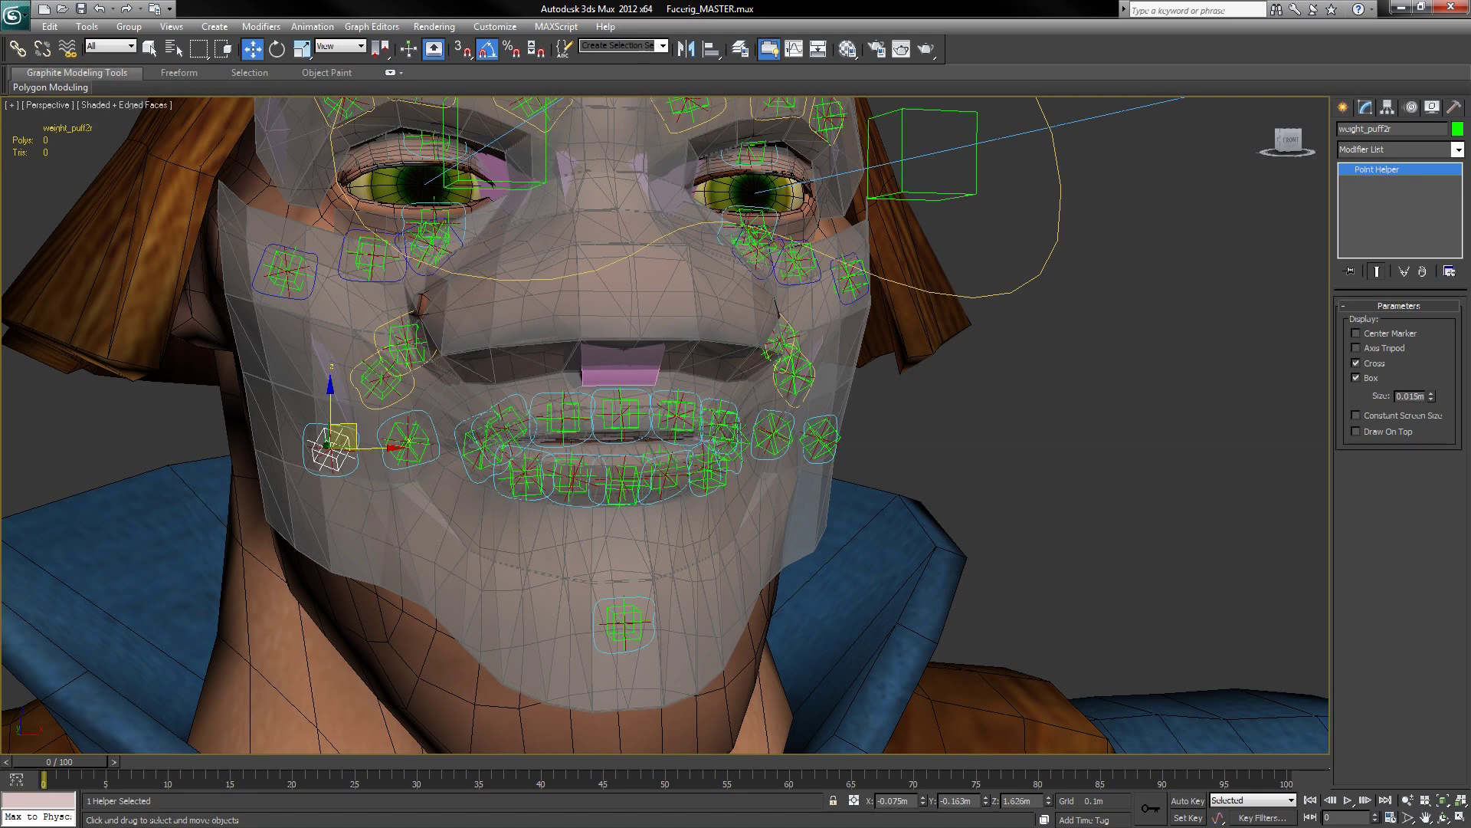
left_click(1073, 468)
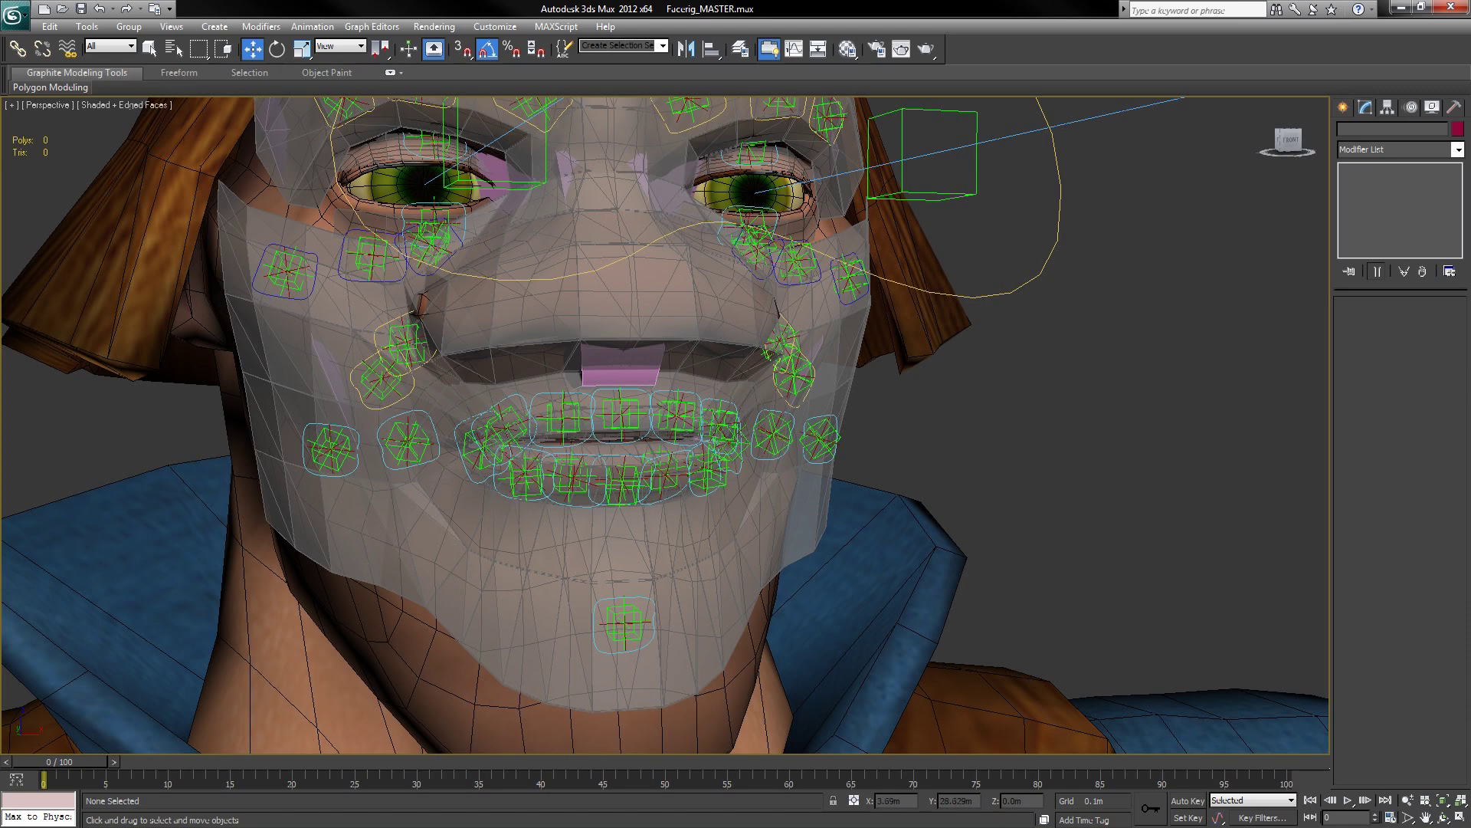
left_click(438, 448)
left_click(438, 447)
left_click(439, 448)
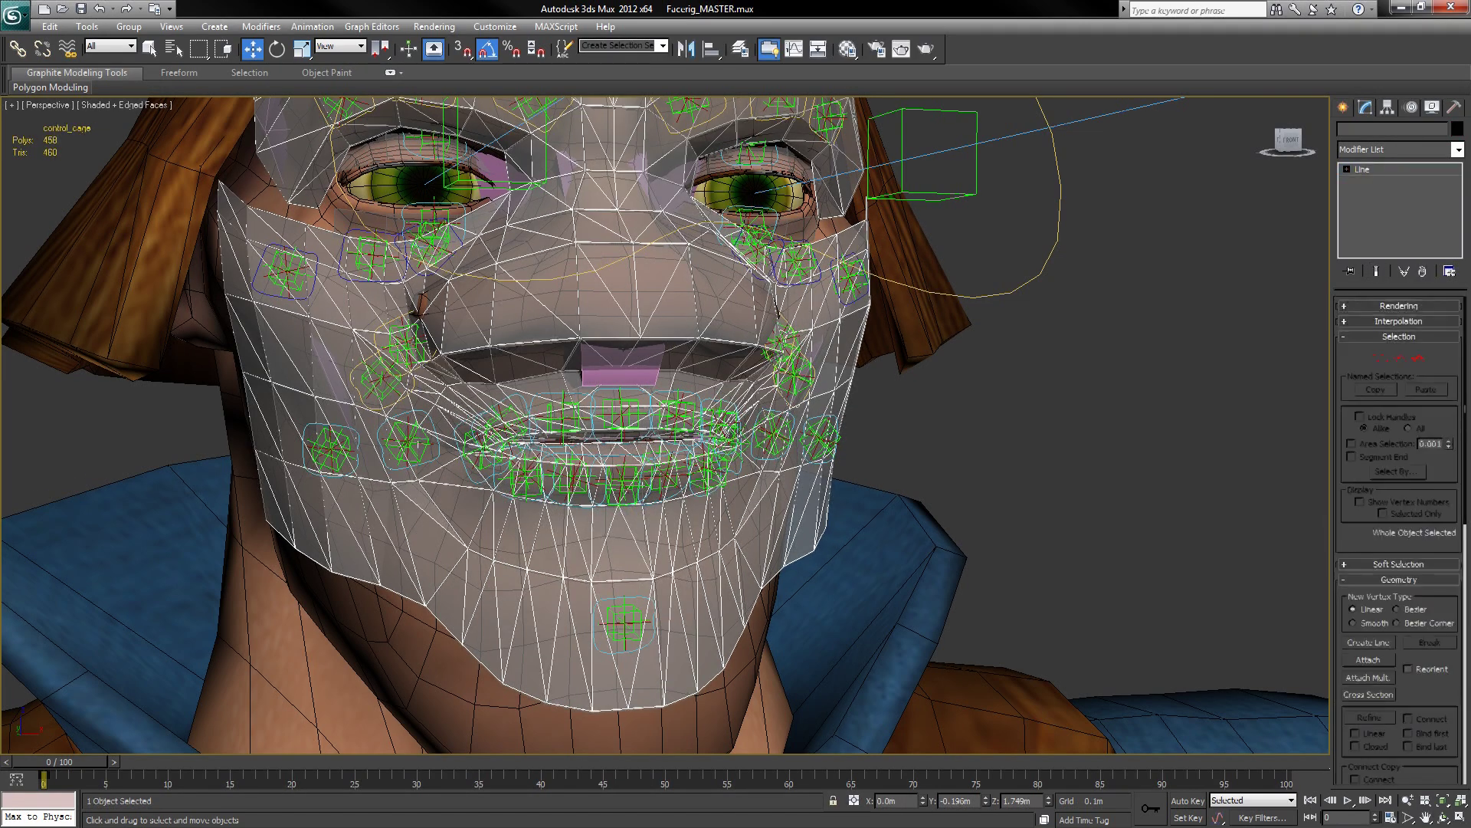
mouse_move(421, 428)
left_mouse_down()
mouse_move(401, 450)
mouse_move(430, 426)
mouse_move(419, 458)
mouse_move(414, 431)
left_mouse_up()
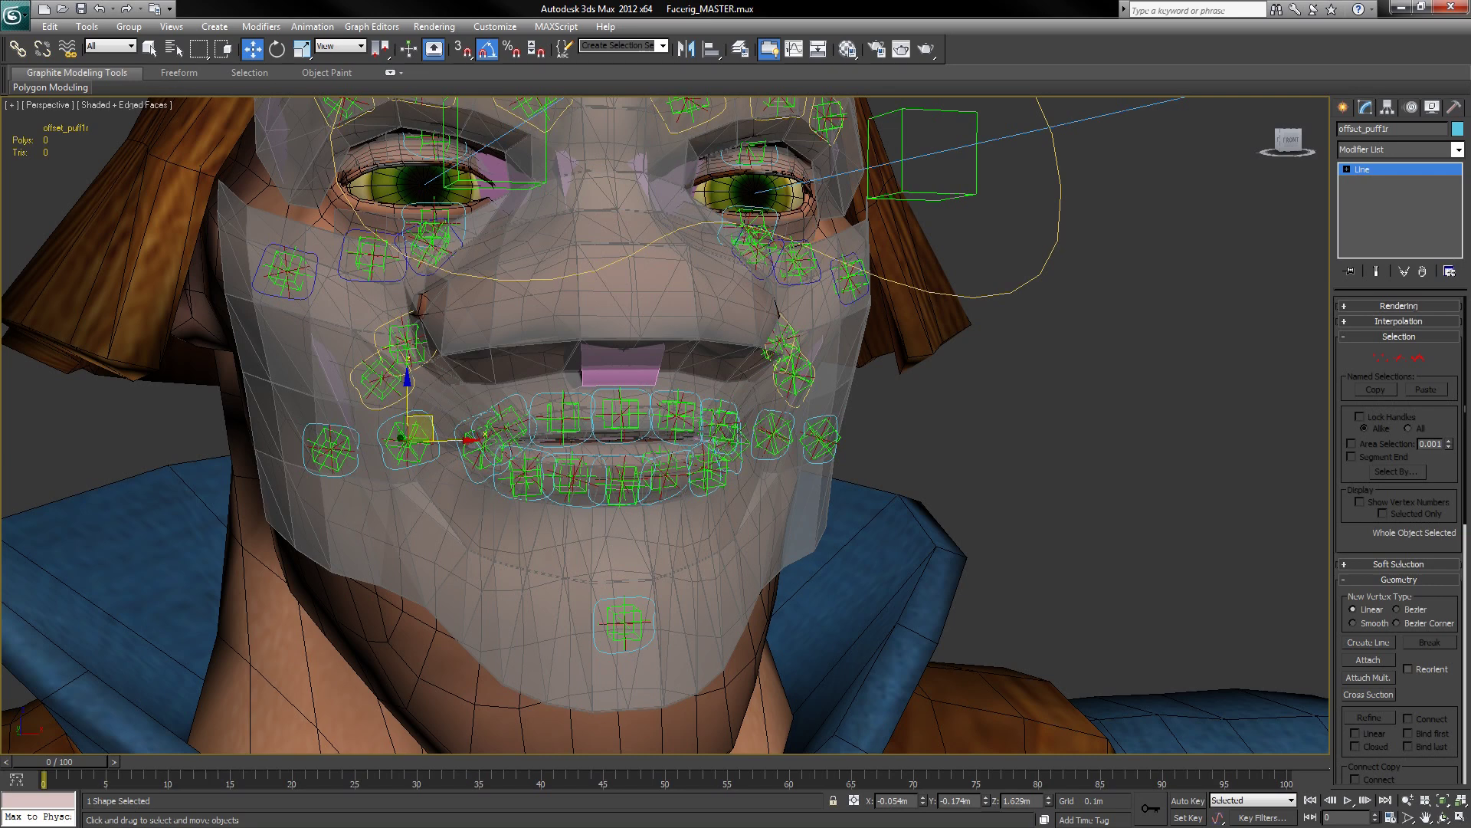
Step: Move the control_eyes shape in front of the face to about X -0.016 m, Z 1.702 m
scroll(417, 431, "down", 3)
middle_click_drag(417, 431, 494, 482, "alt")
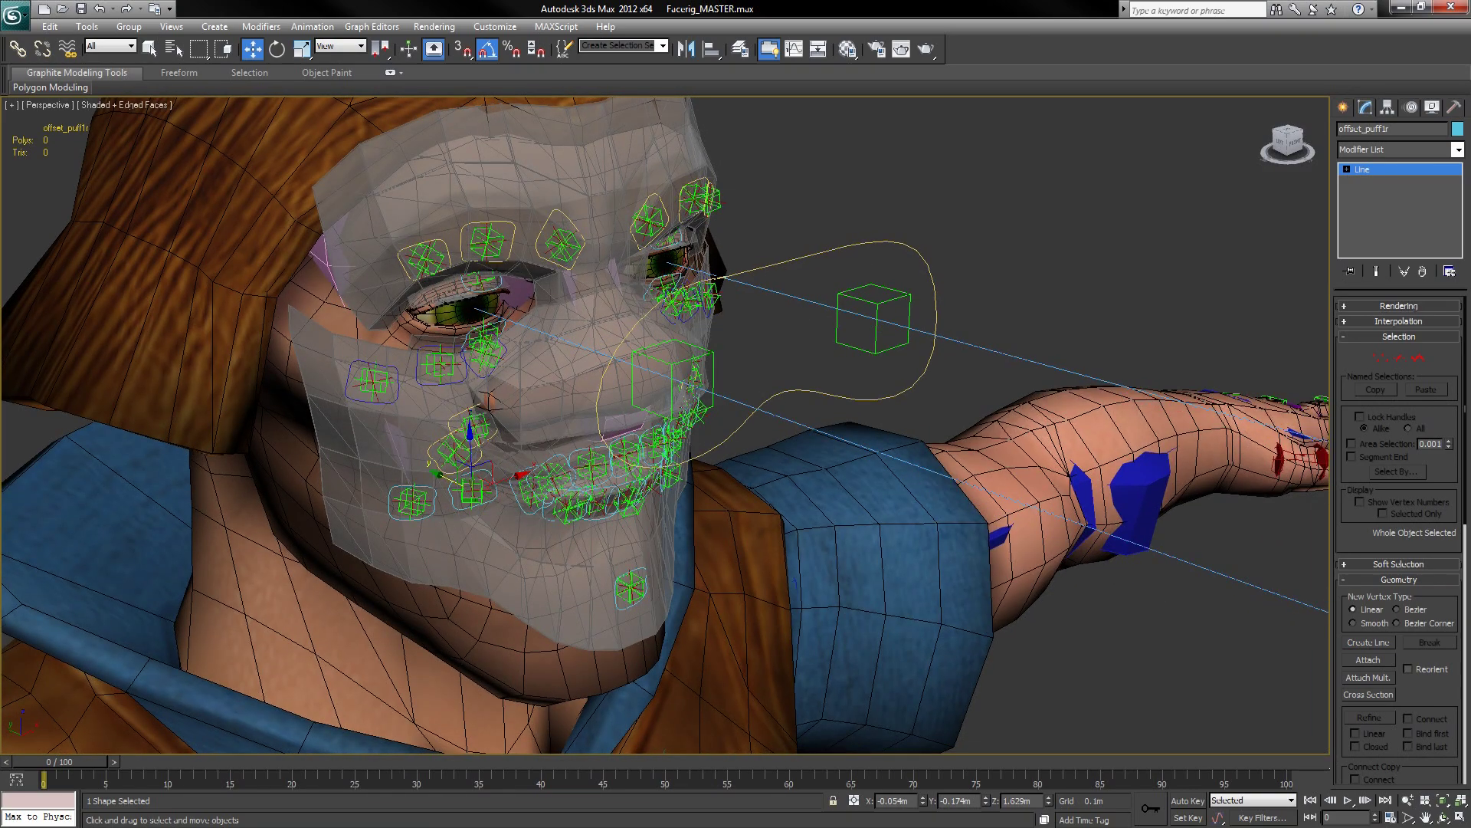
middle_click_drag(665, 425, 751, 425, "alt")
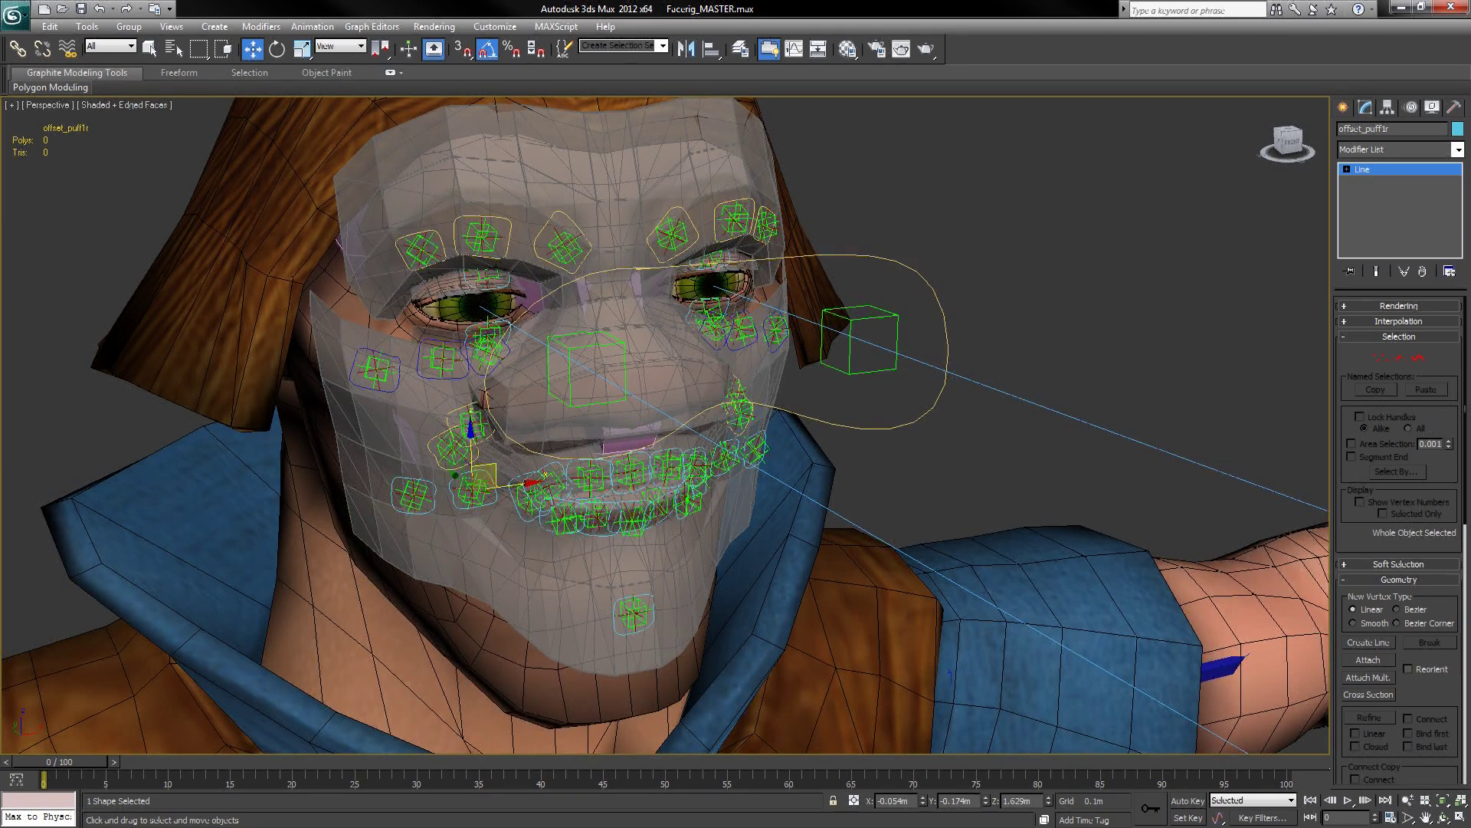
left_click(813, 417)
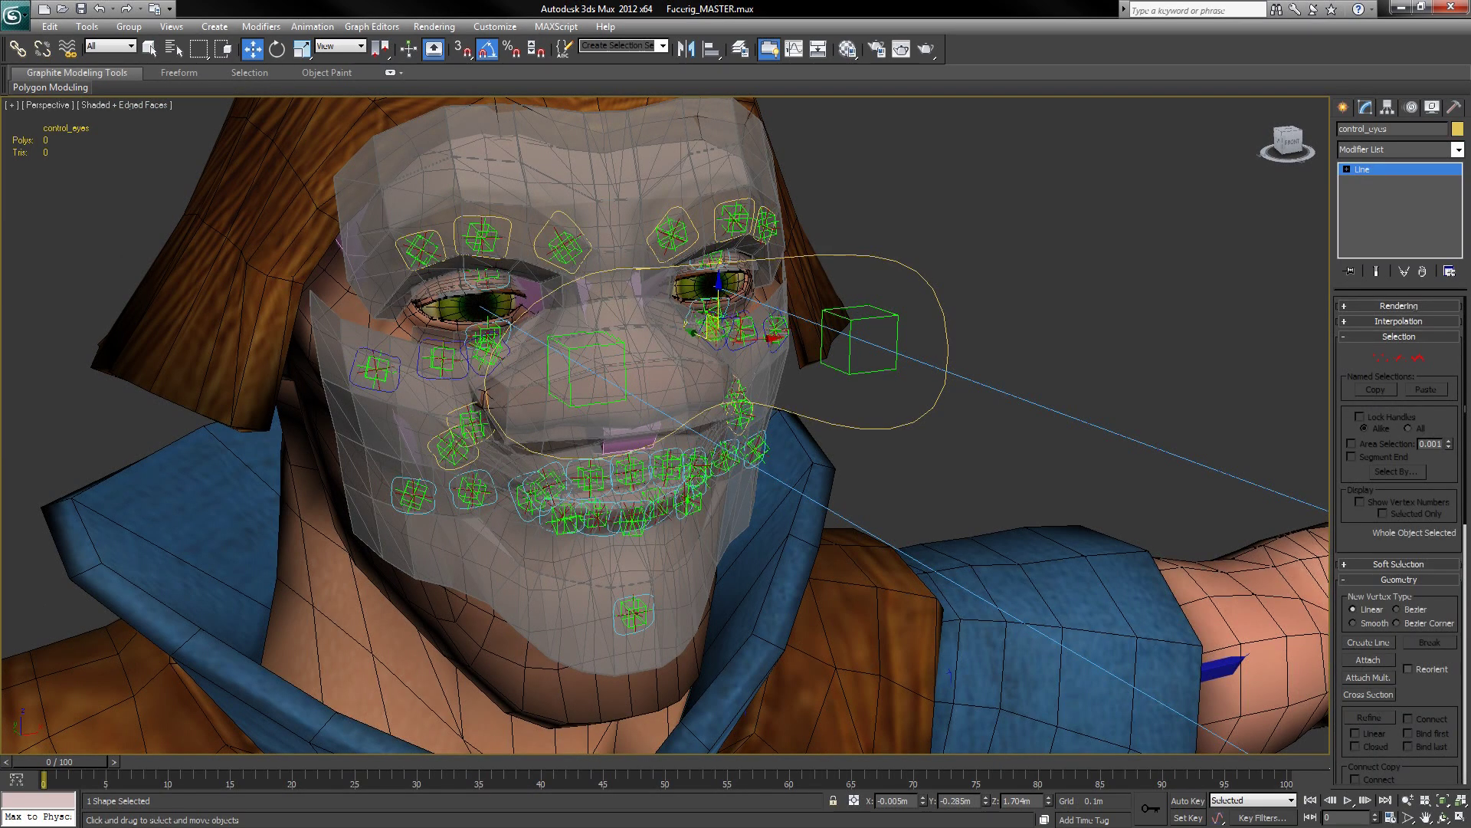
left_click_drag(731, 329, 687, 302)
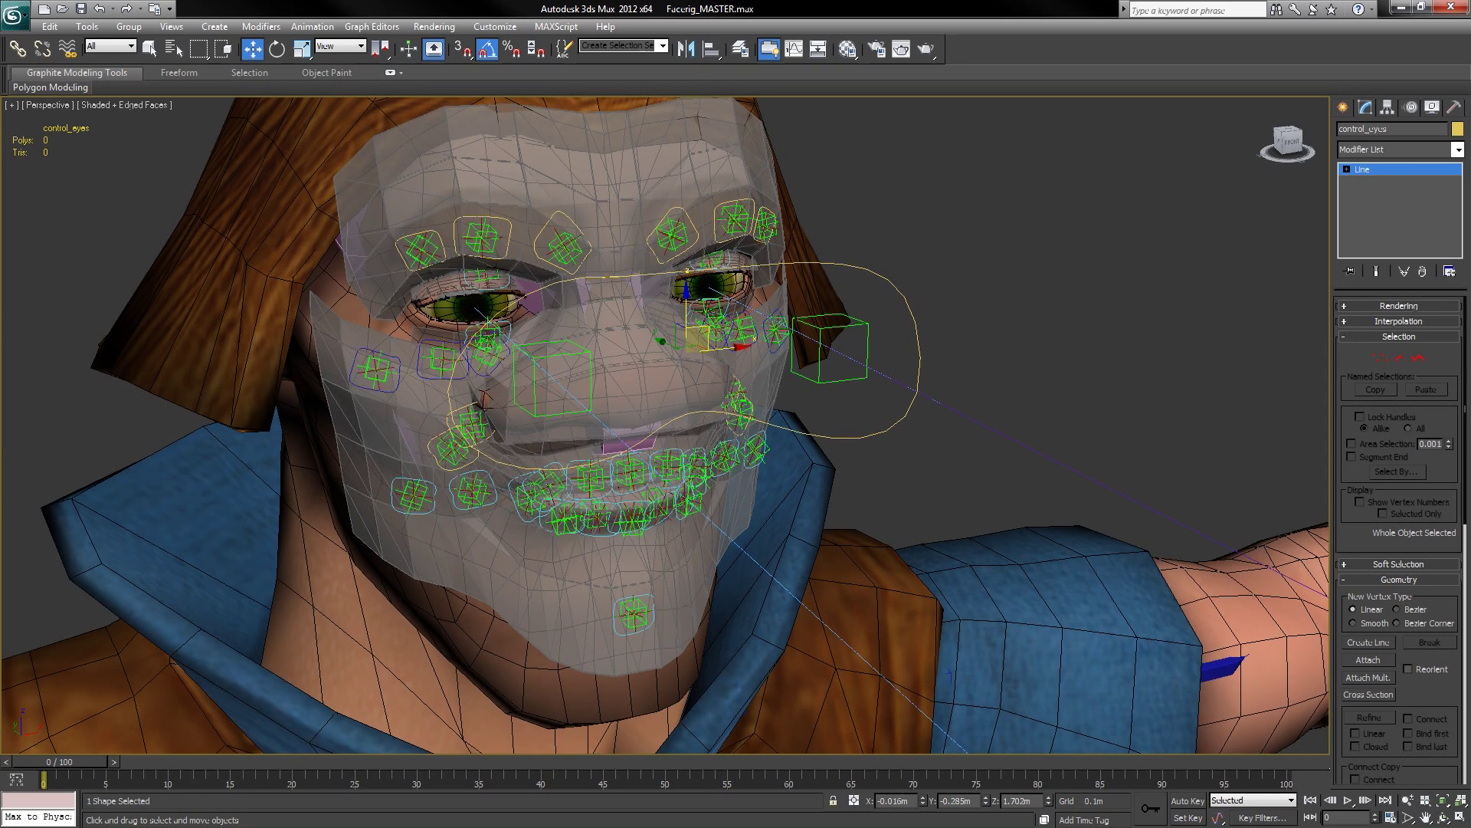
Step: Run the FACS_Editor script and place its window clear of the character's face
left_click(556, 27)
left_click(578, 79)
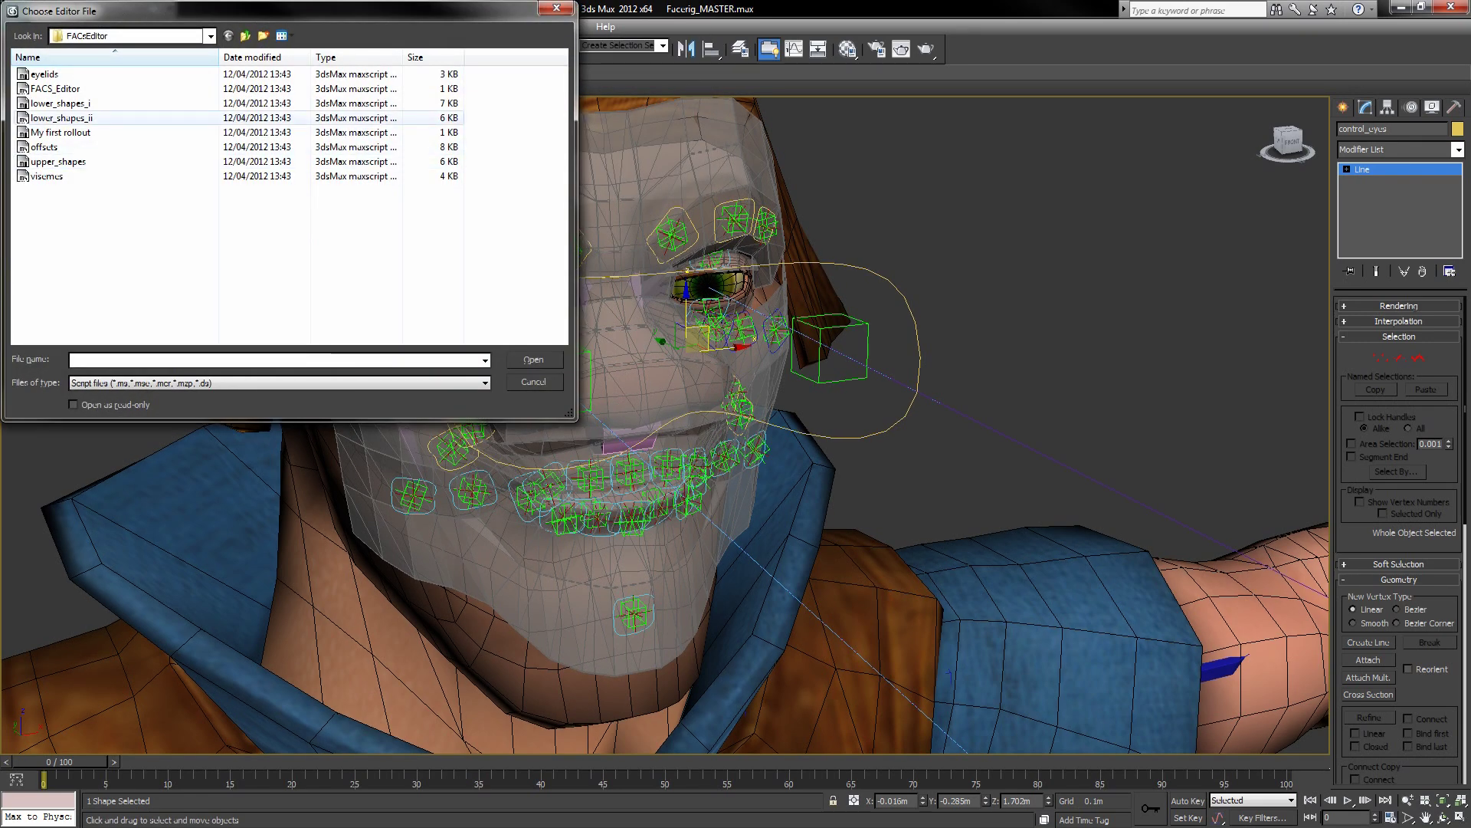
double_click(55, 88)
left_click_drag(720, 302, 1215, 507)
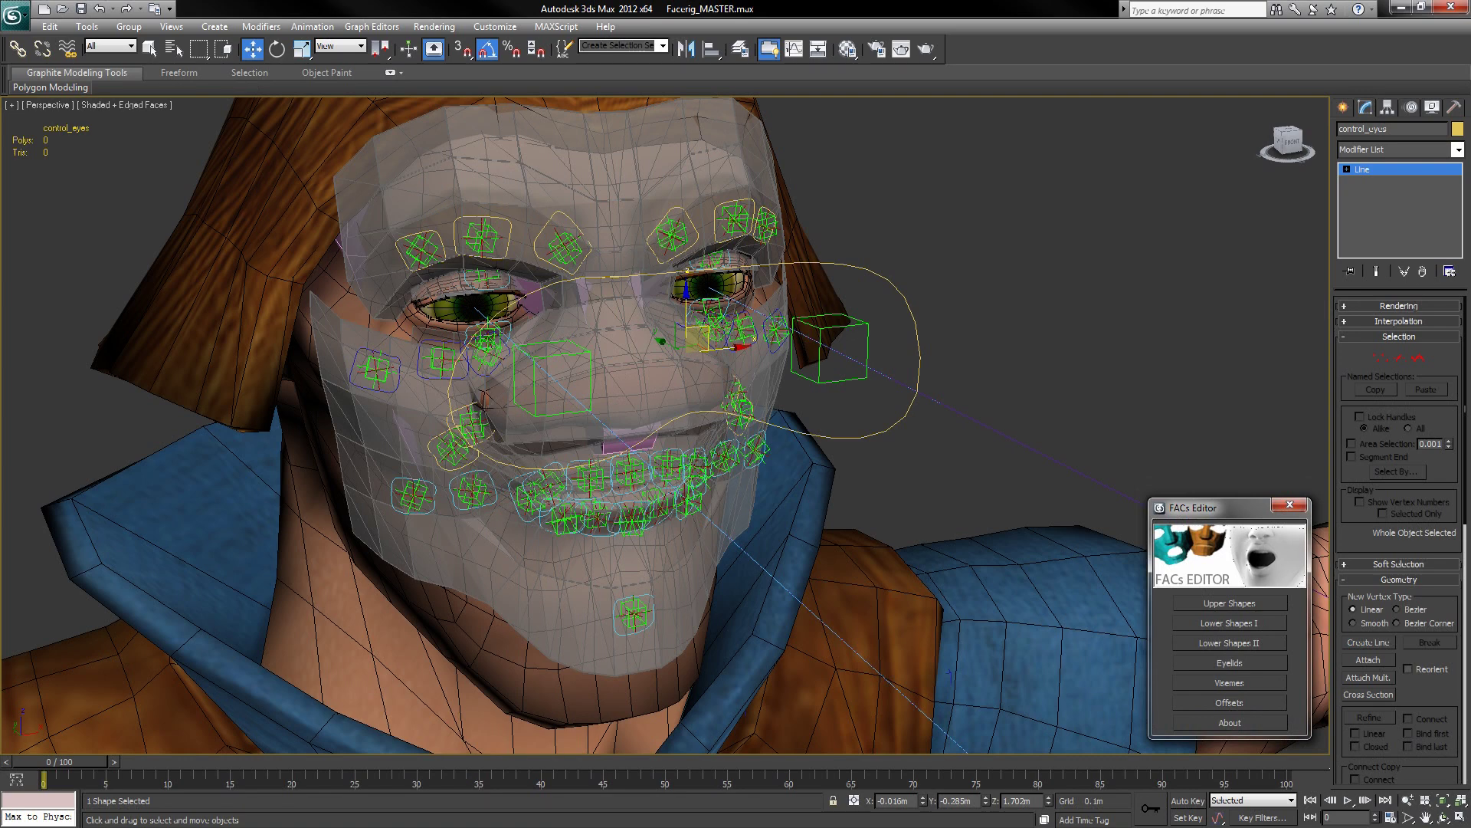
Step: Open the Upper Shapes editor beside the face and try its left Cheek Raiser and left Brow Squeeze sliders
left_click(1229, 603)
left_click_drag(736, 179, 1047, 156)
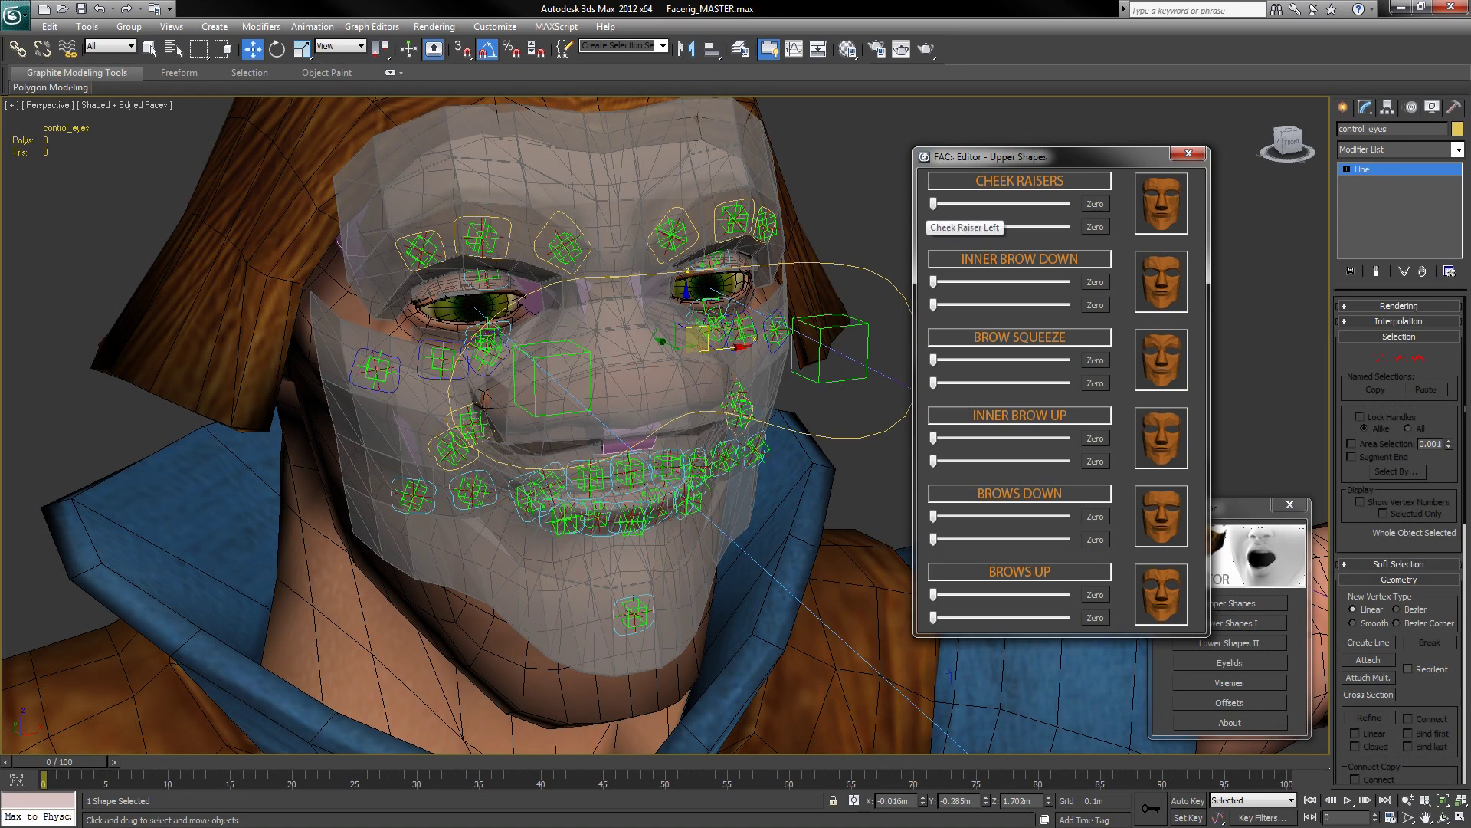
mouse_move(934, 204)
left_mouse_down()
mouse_move(1064, 204)
mouse_move(934, 204)
left_mouse_up()
mouse_move(933, 360)
left_mouse_down()
mouse_move(1064, 360)
mouse_move(933, 360)
left_mouse_up()
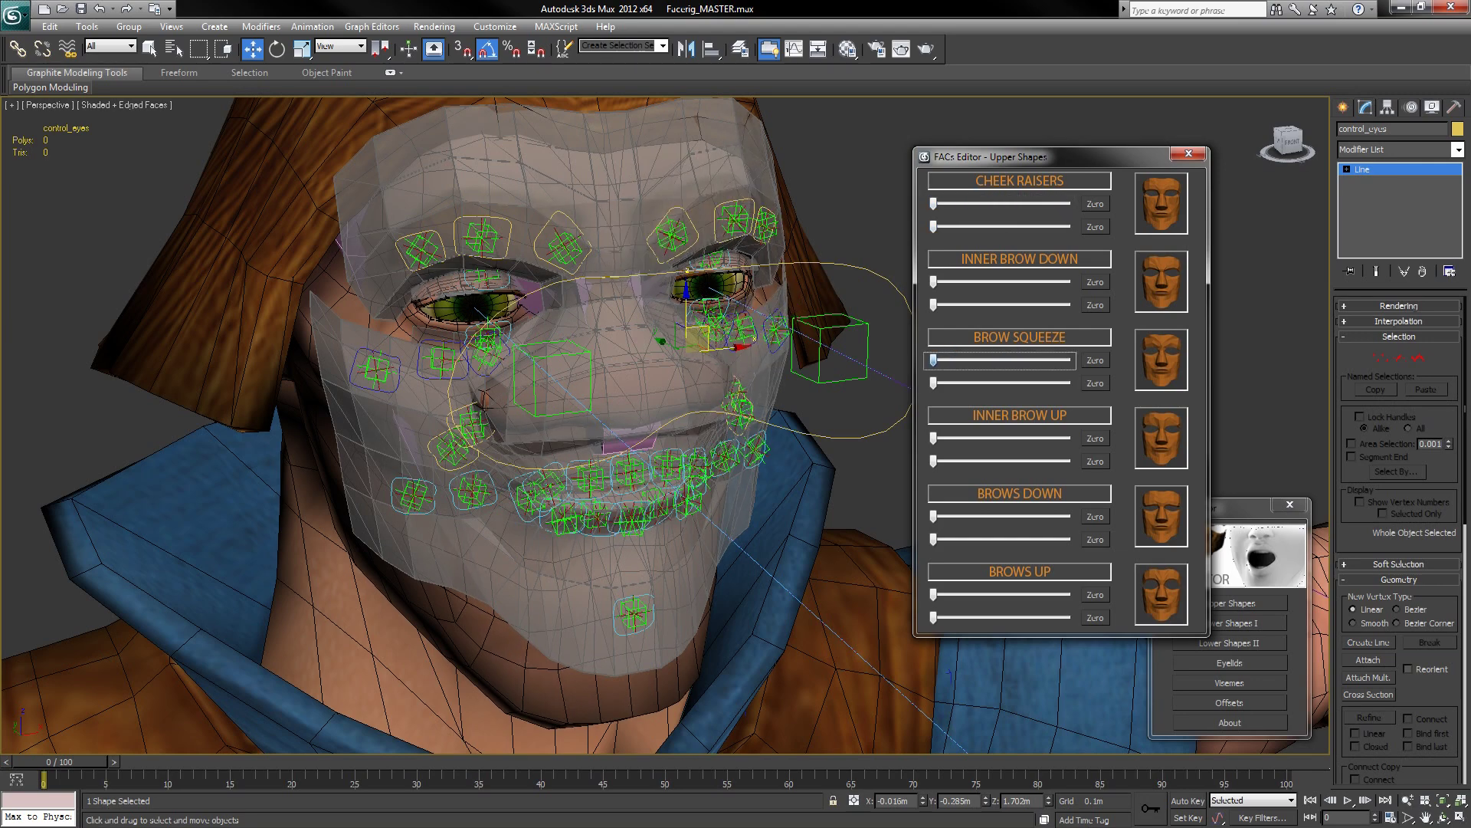
Step: Raise the right brow with right Inner Brow Up at about three quarters and right Brows Up near maximum
middle_click_drag(797, 475, 789, 394, "alt")
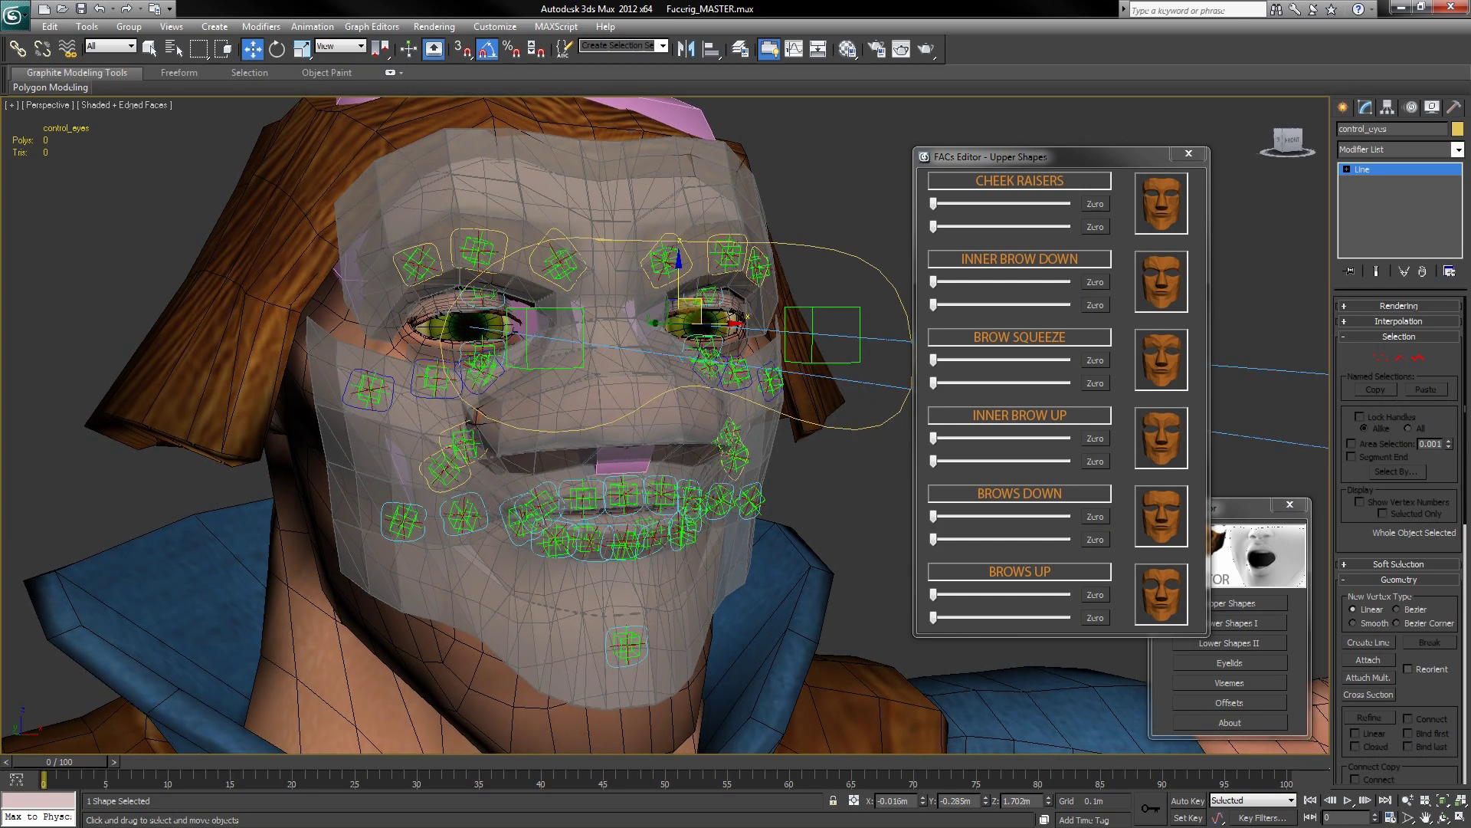
left_click_drag(934, 460, 1037, 460)
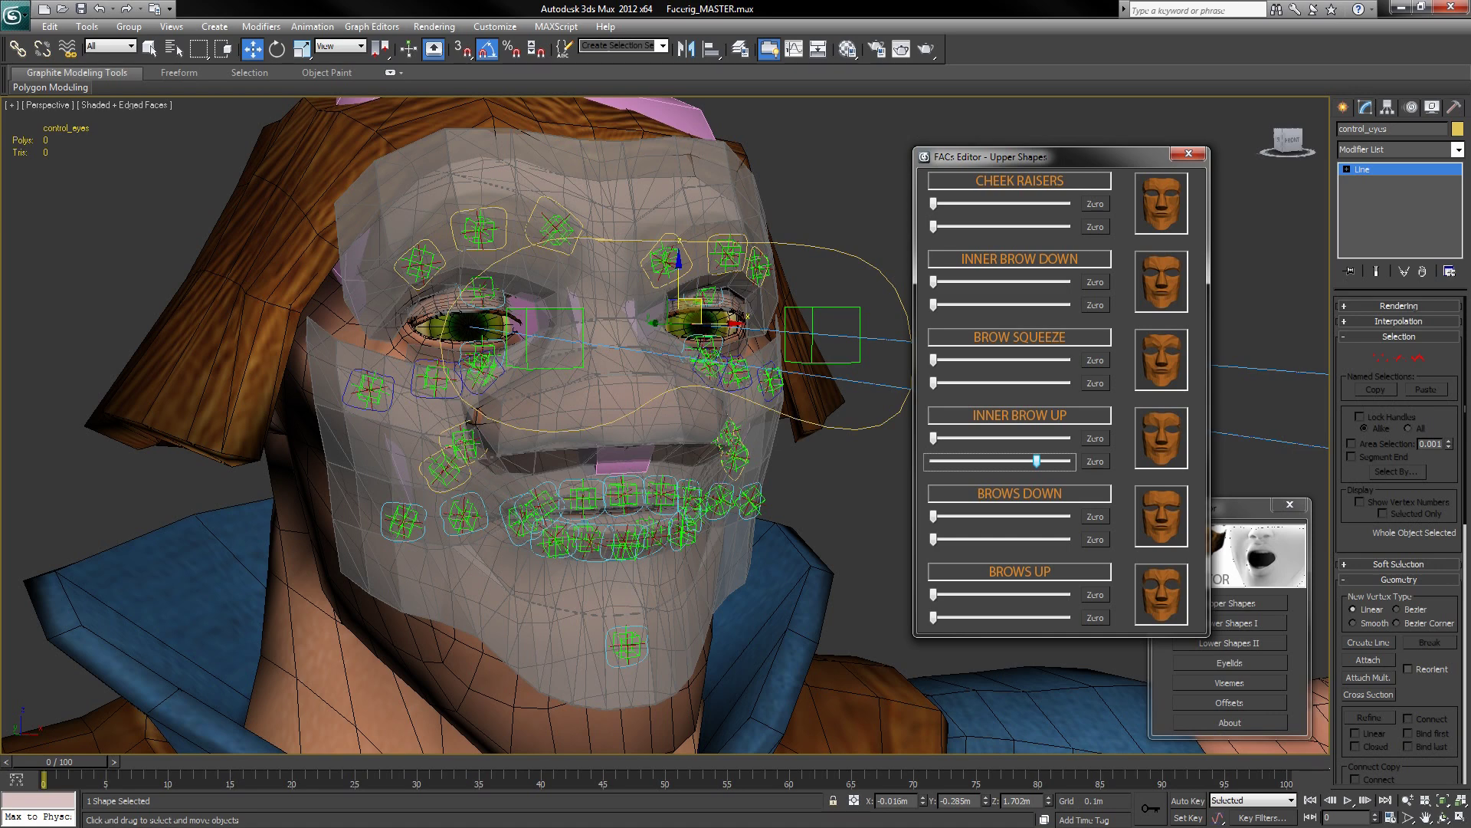
left_click_drag(934, 617, 1066, 617)
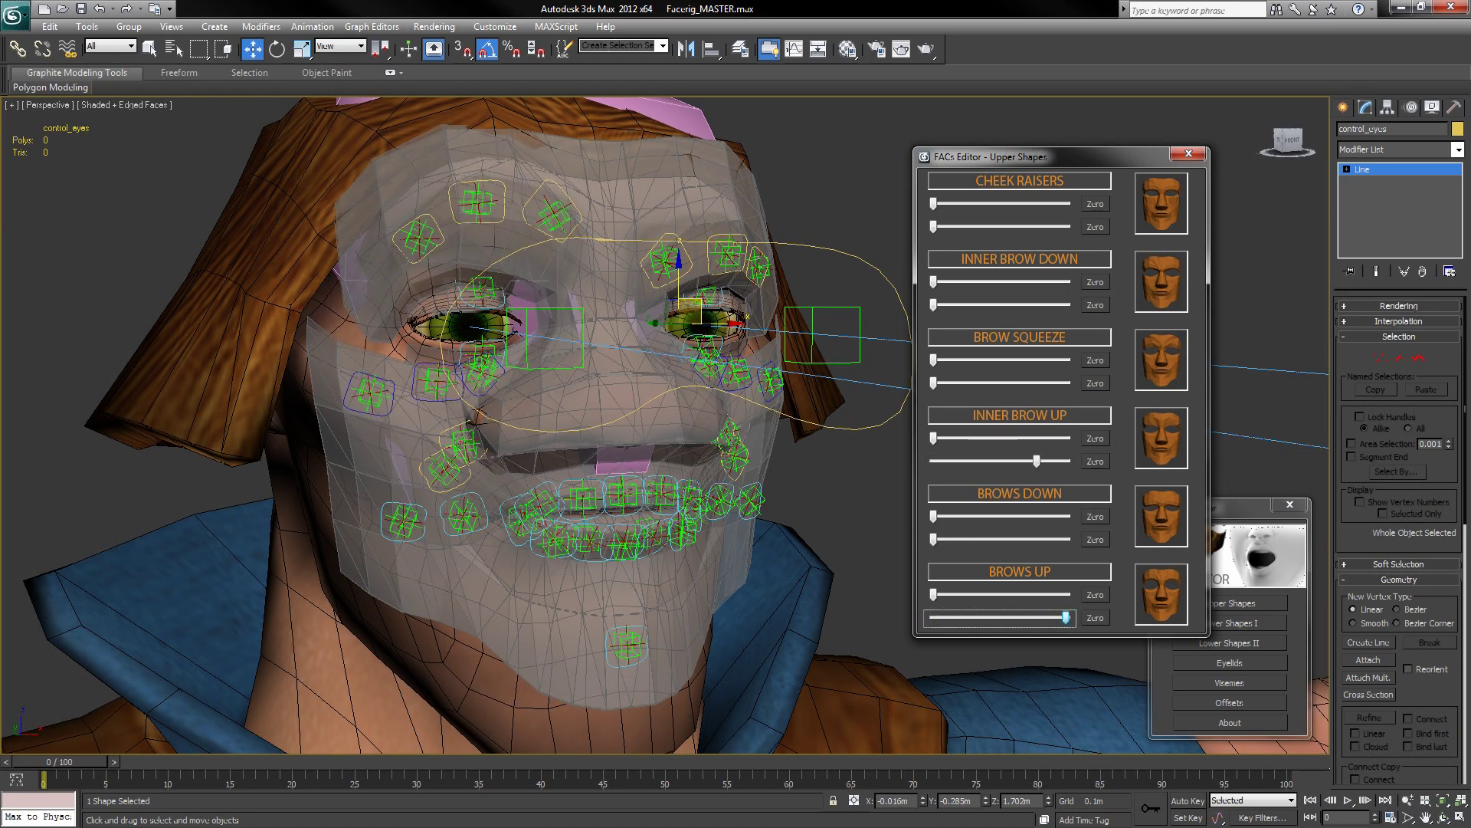
Step: Lower the left brow with Brows Down at about 60%, Brow Squeeze about 20% and Inner Brow Down about one third
left_click_drag(934, 515, 1018, 515)
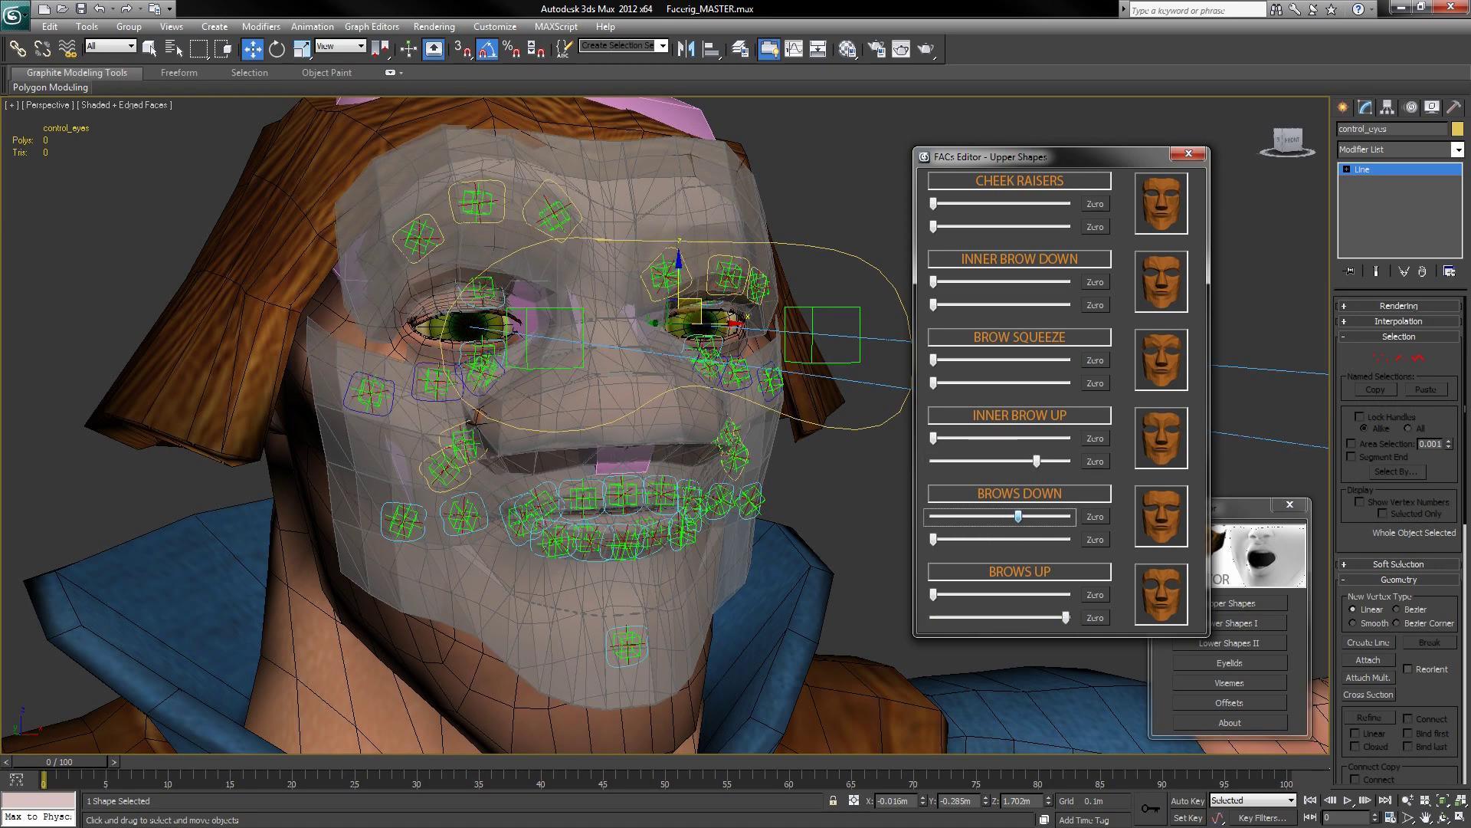
left_click_drag(934, 359, 964, 360)
left_click_drag(933, 282, 979, 281)
middle_click_drag(836, 368, 849, 364, "alt")
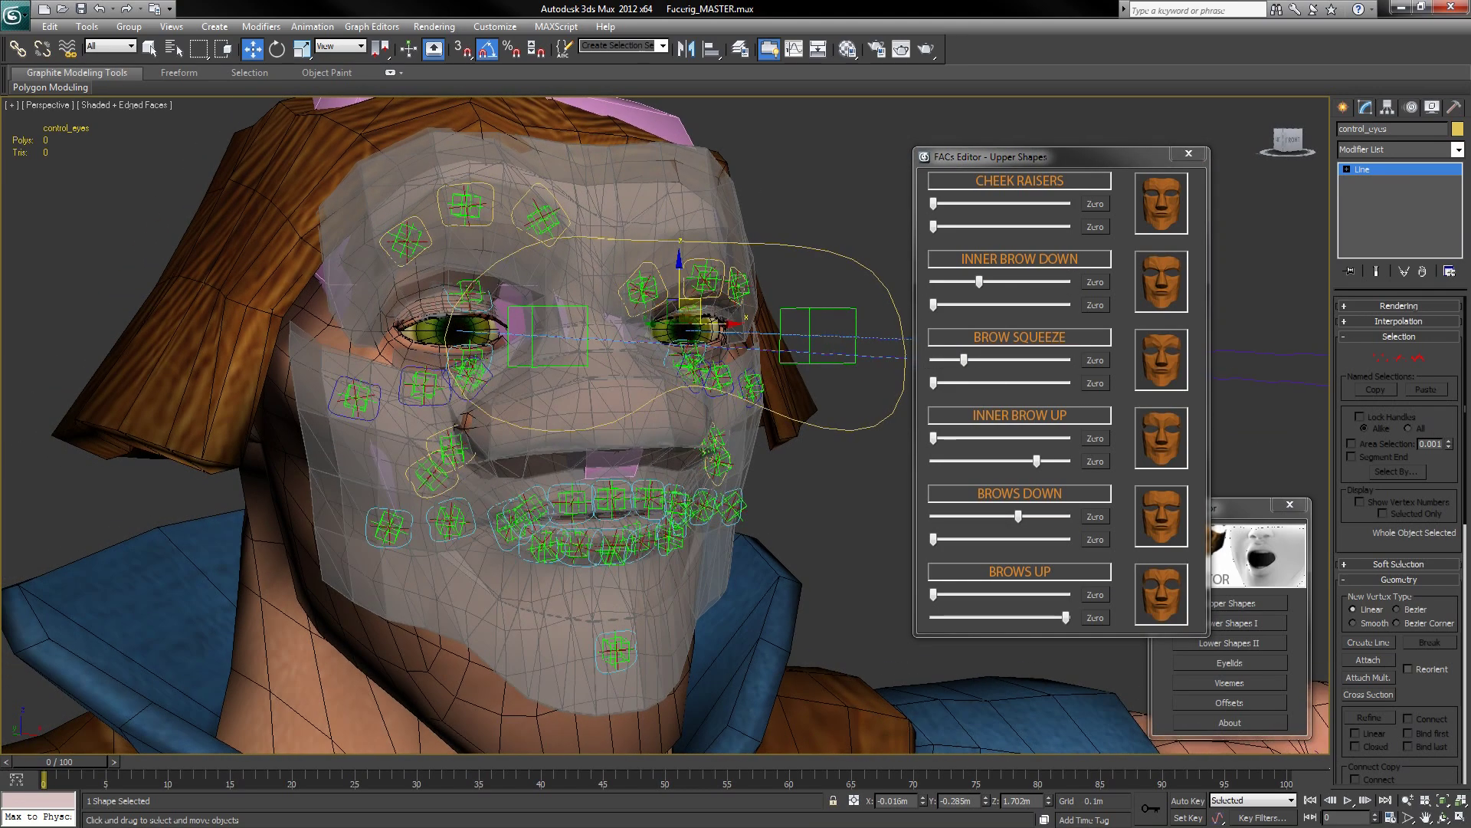
Step: Close the Upper Shapes editor and open the Eyelids editor next to the face
left_click(1188, 154)
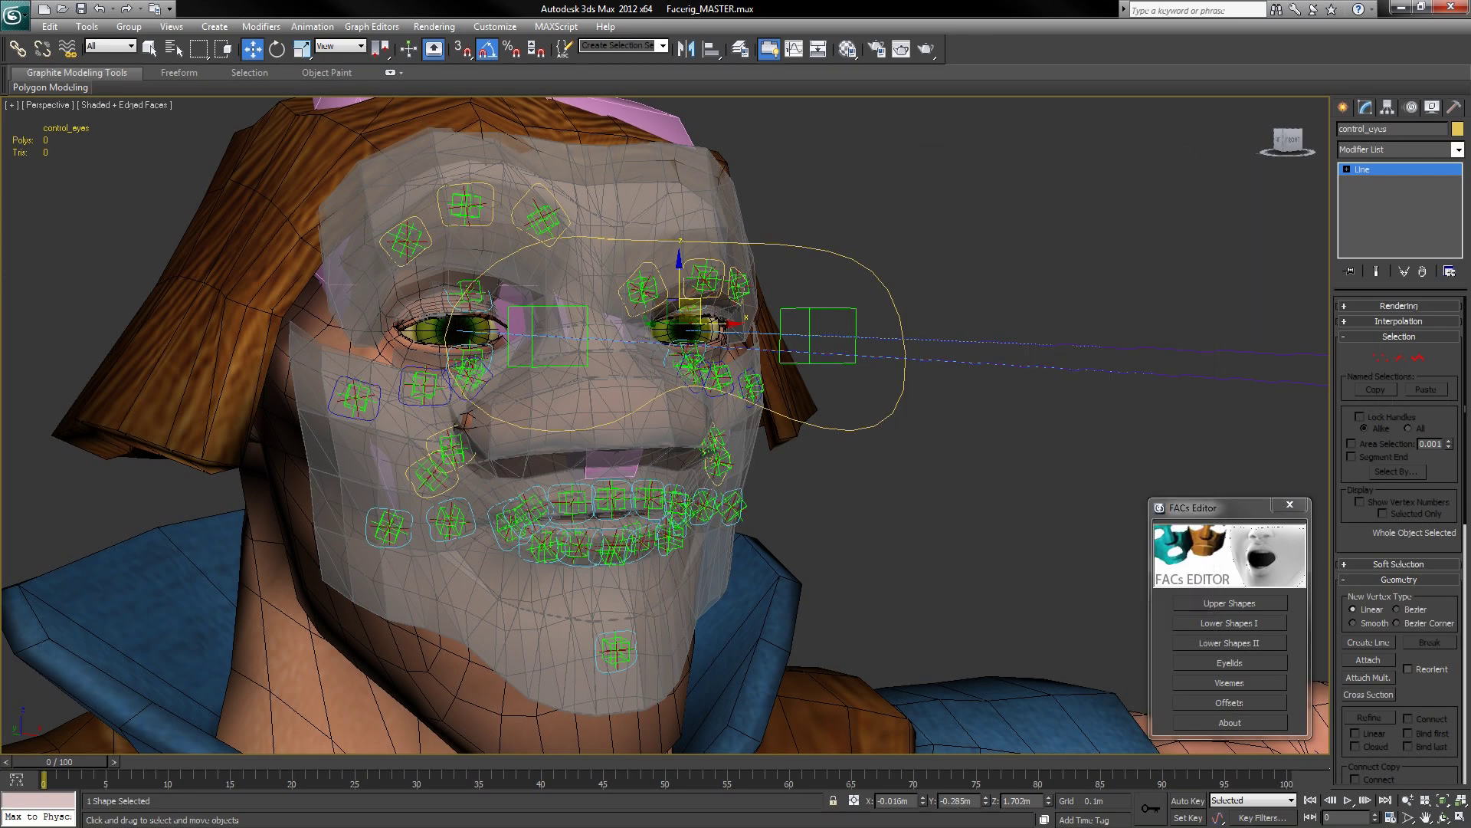
left_click(1231, 662)
left_click_drag(690, 295, 854, 284)
Step: Set right Top Eyelid Up to about half, left Top Eyelid Down slightly, and both Bottom Eyelid Down sliders to just over a quarter
left_click_drag(770, 330, 813, 353)
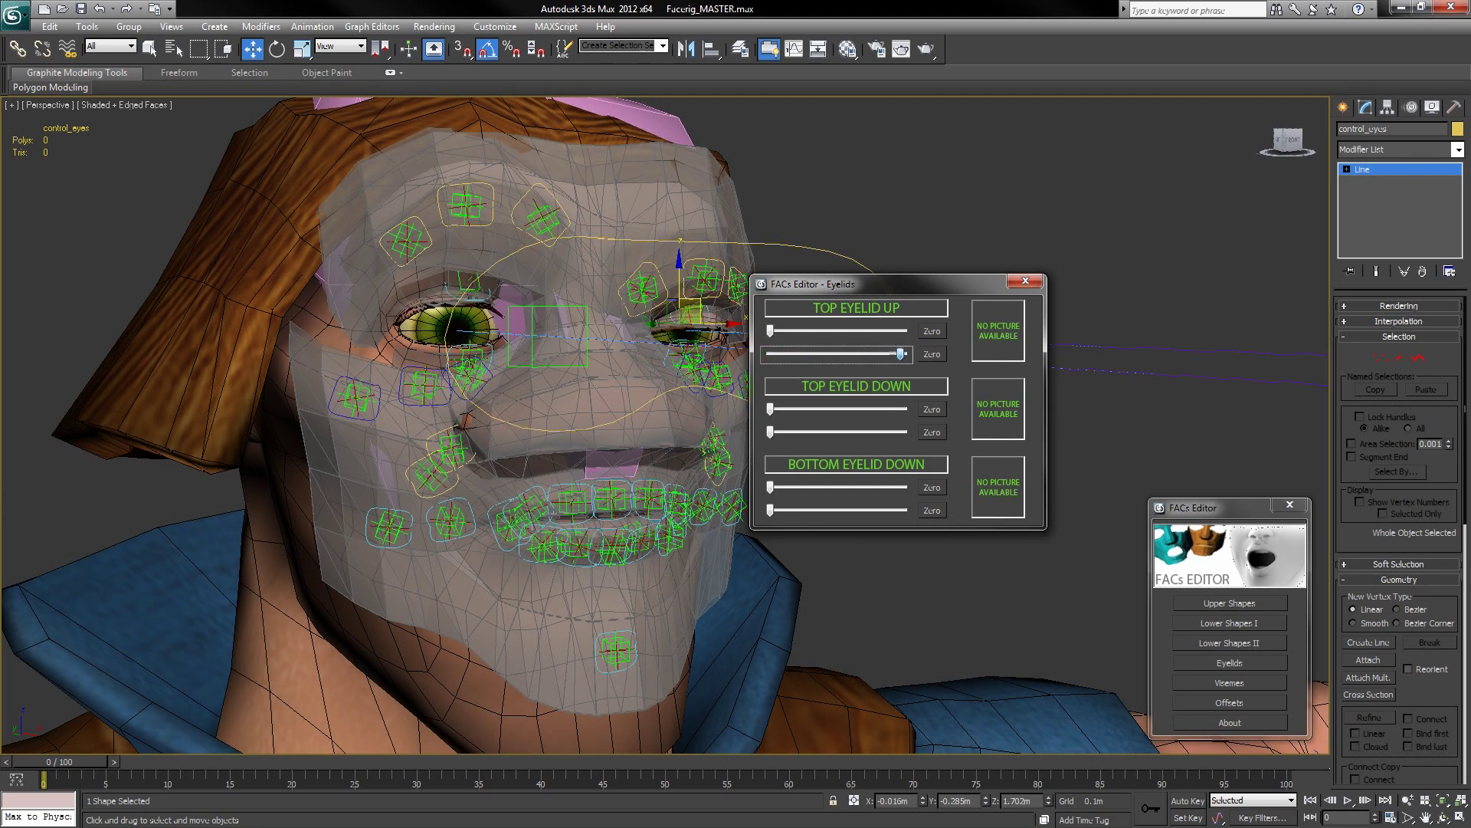
left_click_drag(900, 353, 844, 353)
left_click(773, 409)
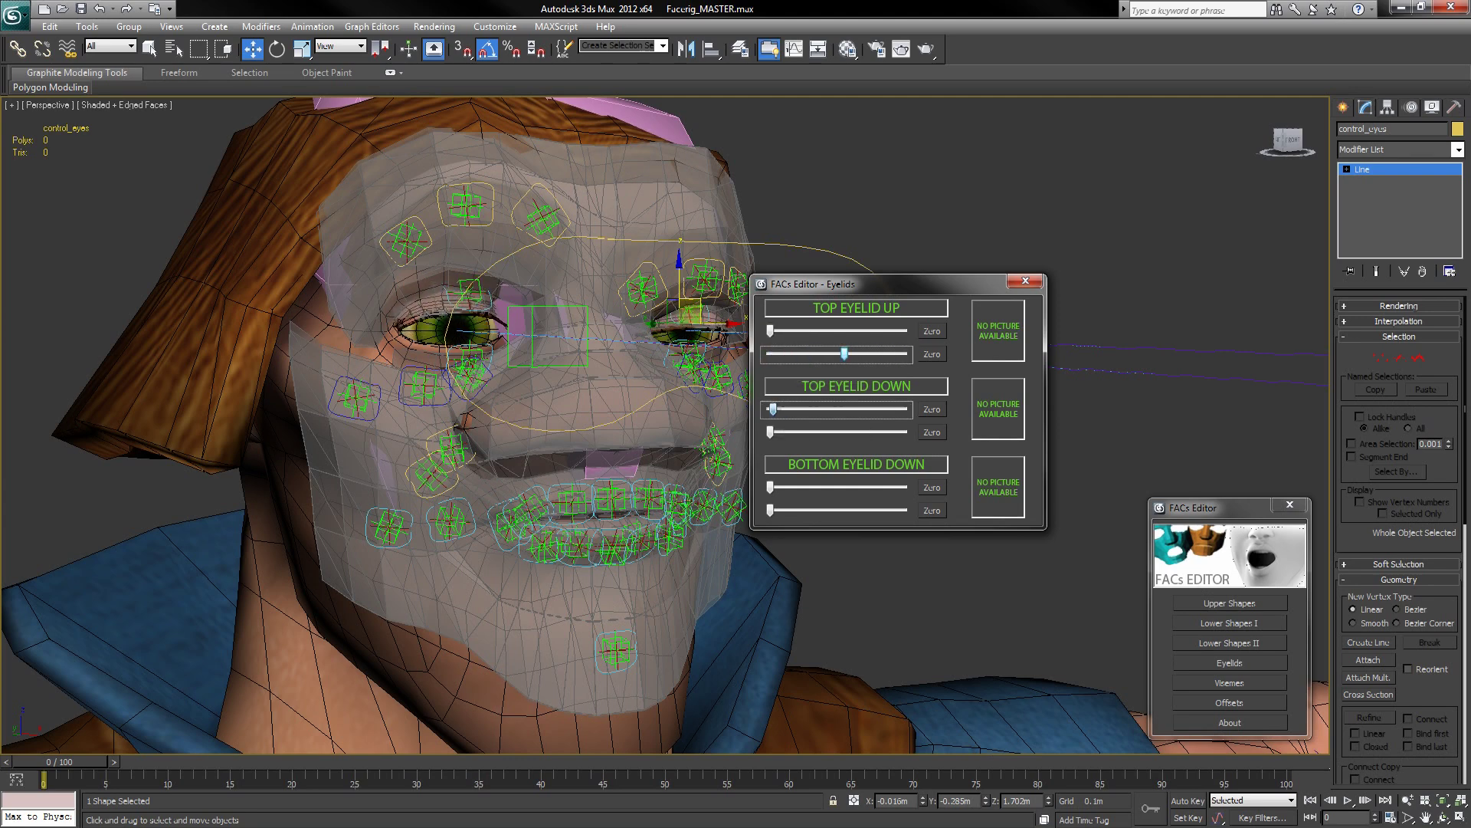
mouse_move(772, 409)
left_mouse_down()
mouse_move(796, 409)
mouse_move(775, 409)
left_mouse_up()
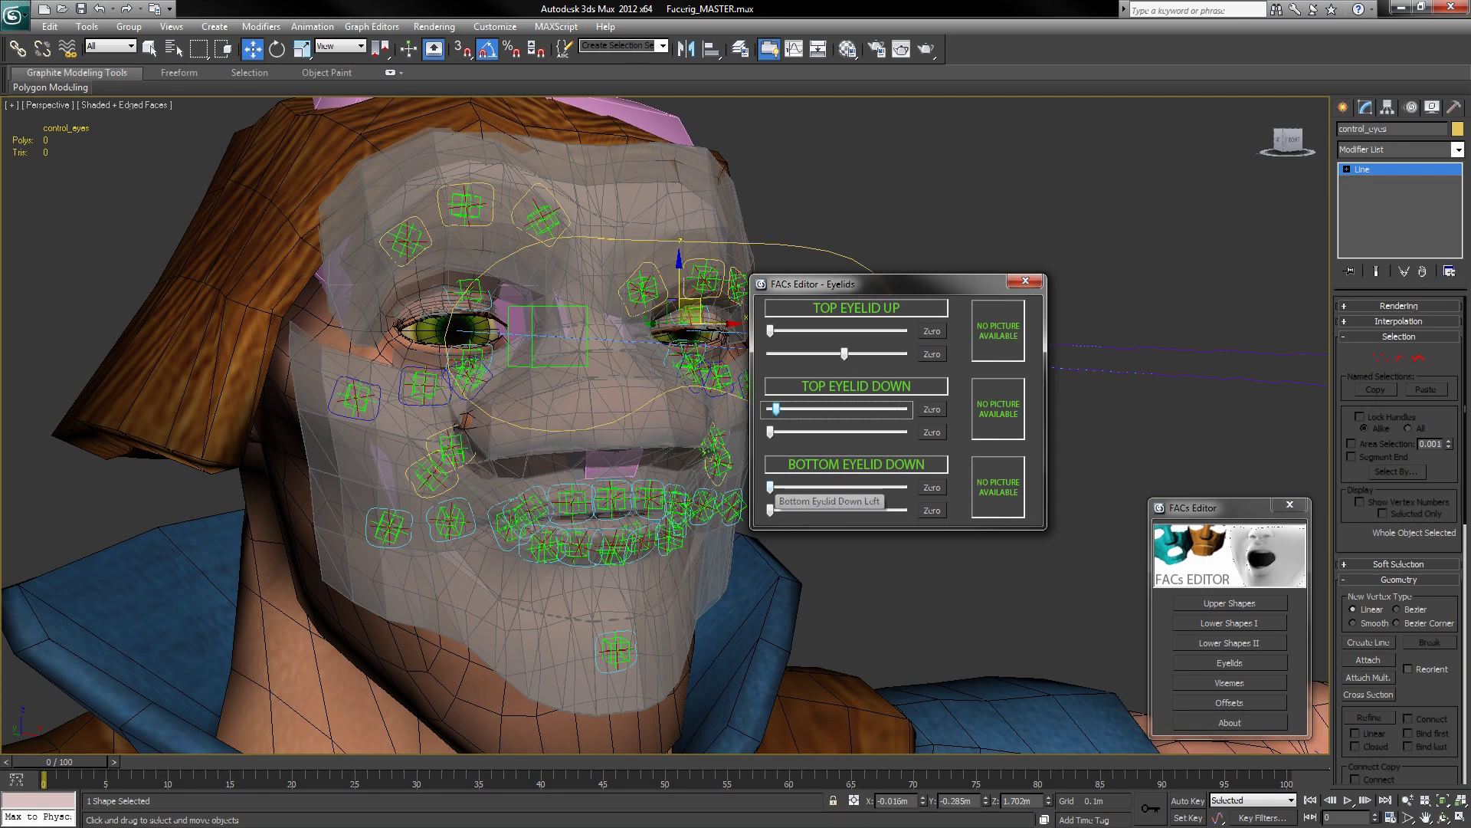
left_click_drag(770, 487, 810, 510)
Step: Move the Eyelids window clear of the face and shift the control_eyes shape sideways to about X -0.065 m
left_click_drag(882, 284, 1065, 249)
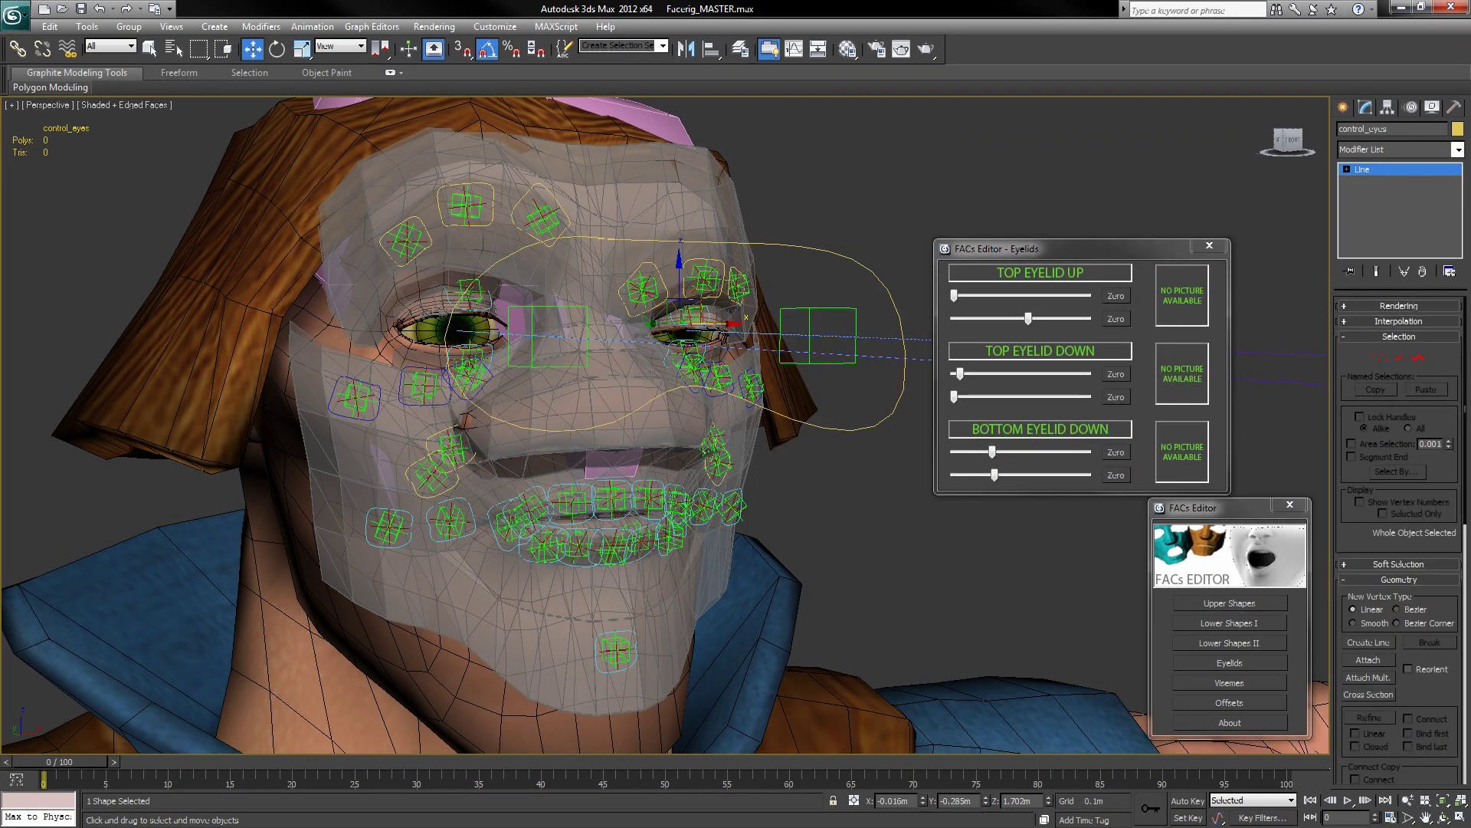
left_click_drag(715, 324, 577, 325)
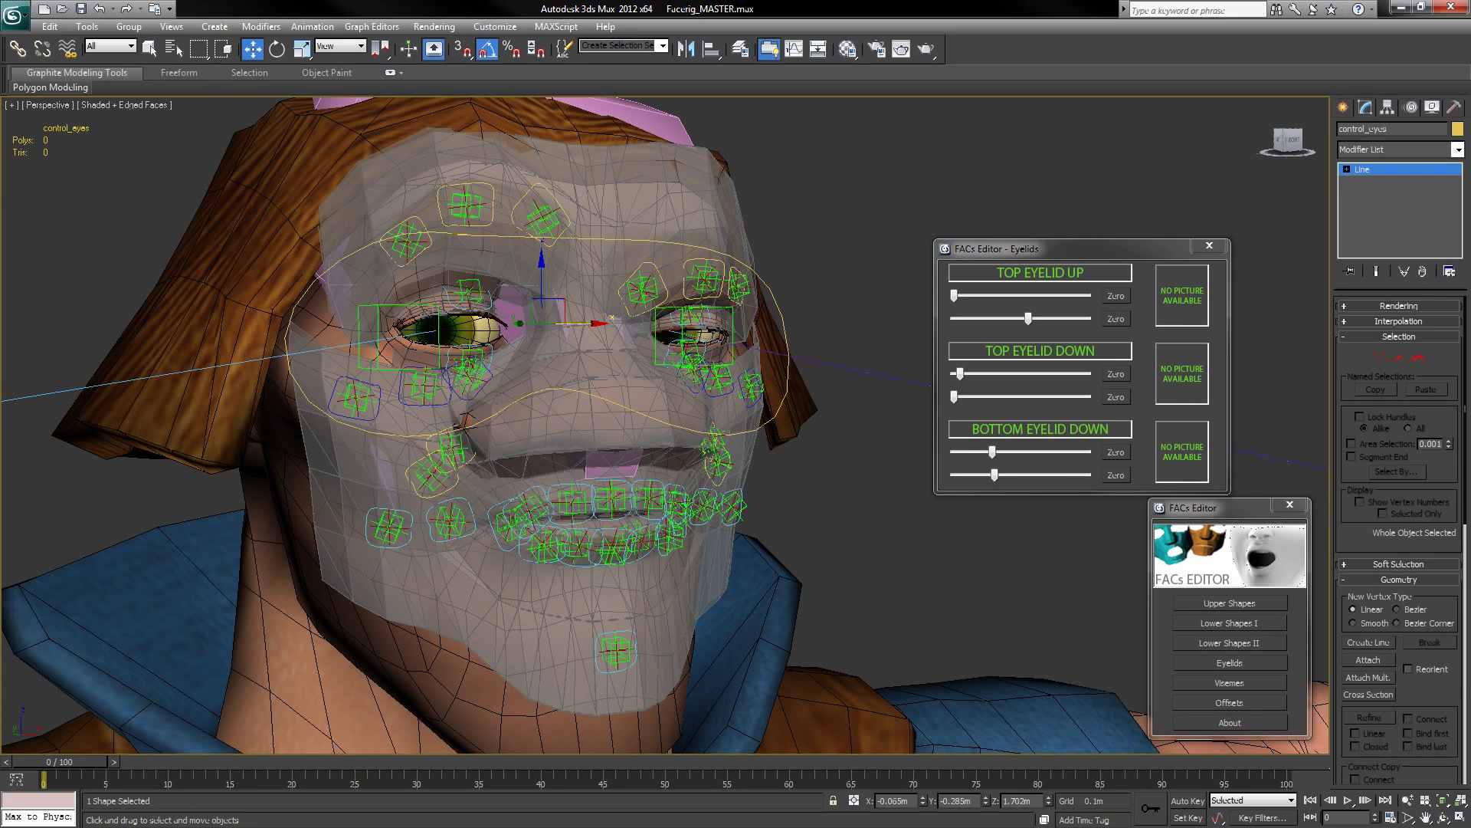
Step: Deselect the eye control, close the Eyelids editor, and open the Lower Shapes II editor beside the face
left_click(862, 429)
middle_click_drag(863, 429, 882, 426)
left_click(1210, 245)
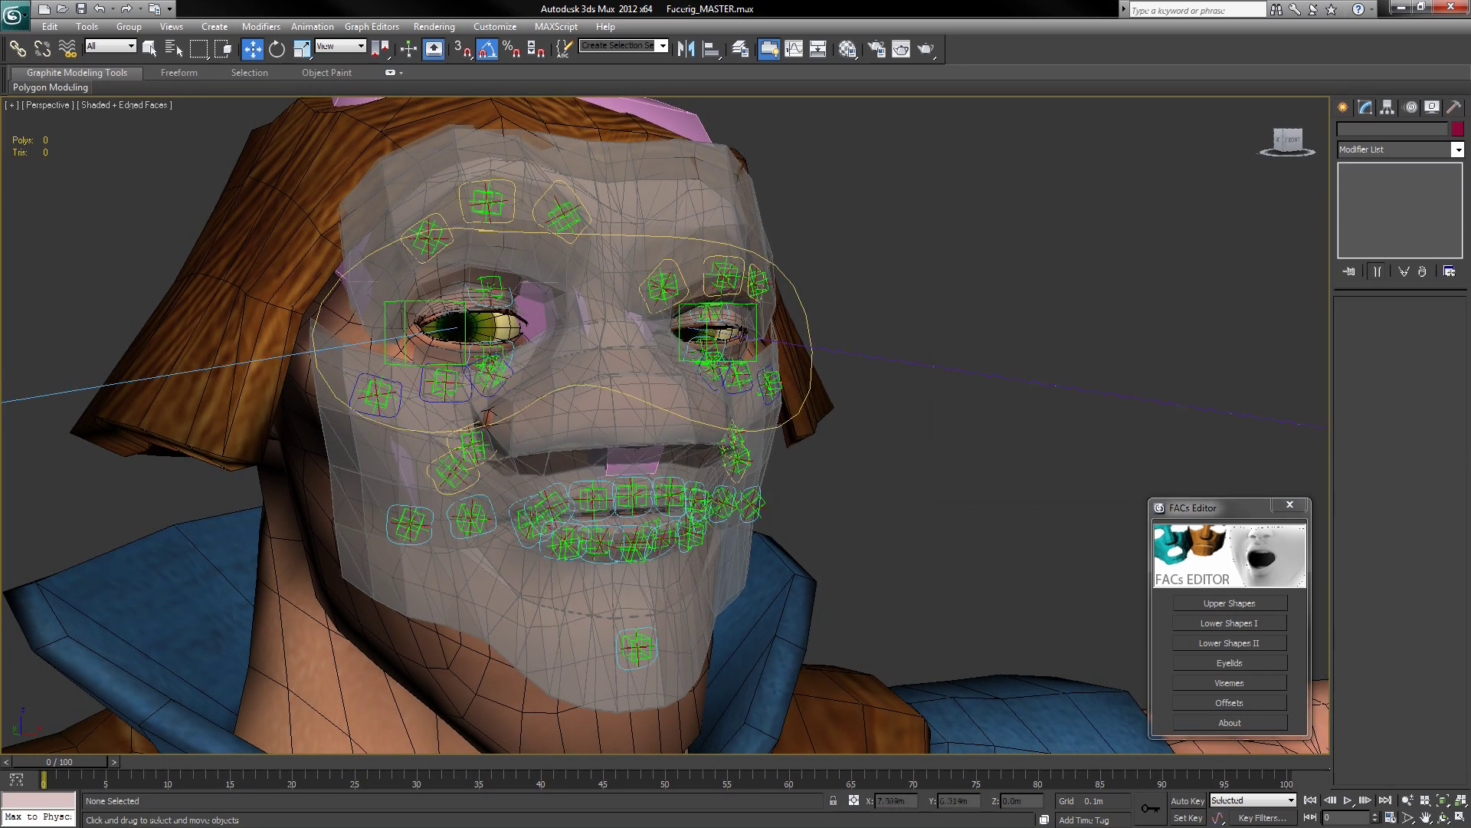
left_click(1230, 643)
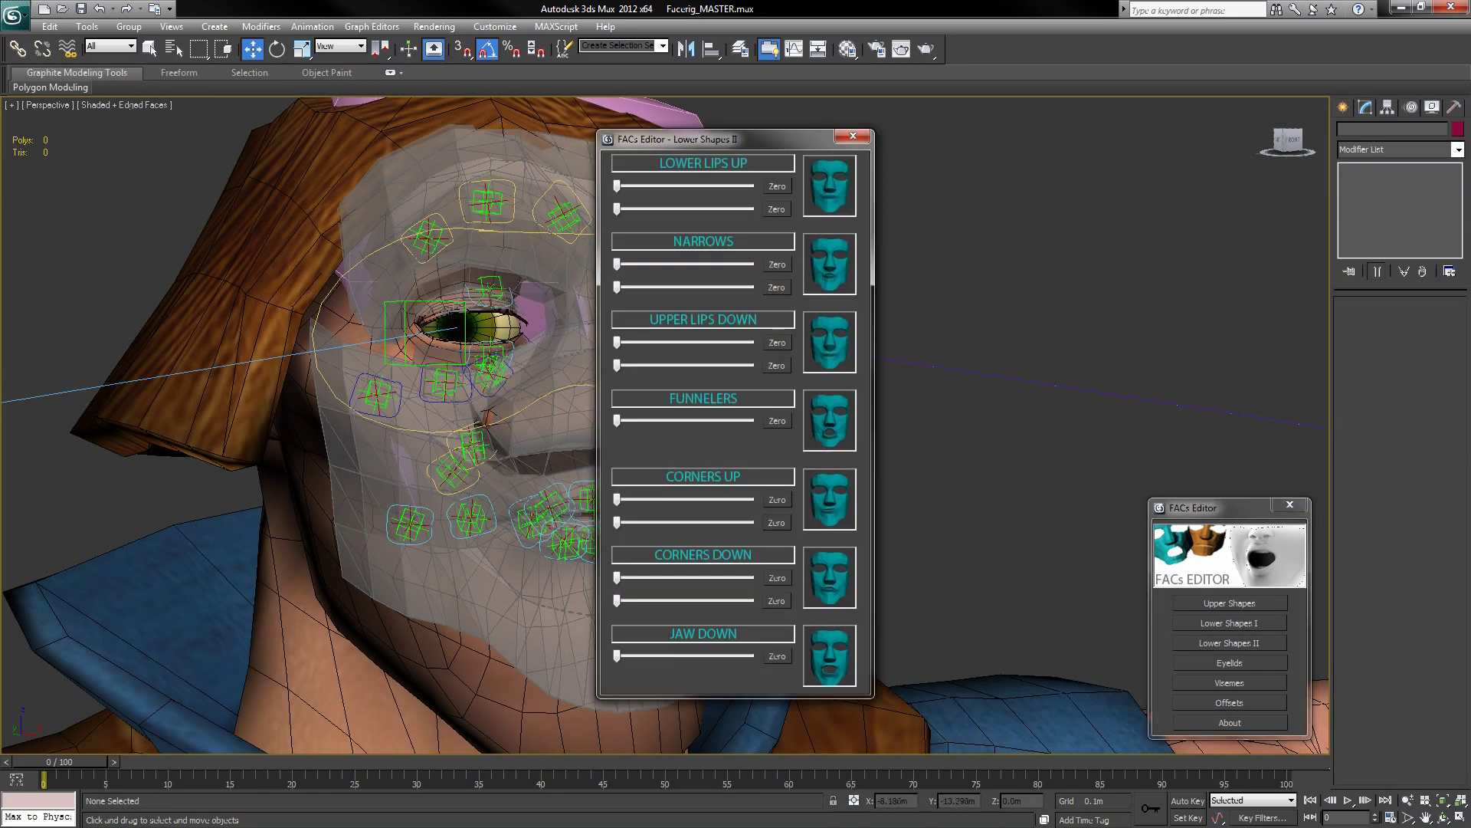
left_click_drag(713, 139, 984, 128)
Step: Set right Lower Lips Up to about 60%, left Upper Lips Down about 35%, right Corners Up about 45%, left Corners Down slightly, and Jaw Down about 10%
left_click_drag(888, 176, 971, 198)
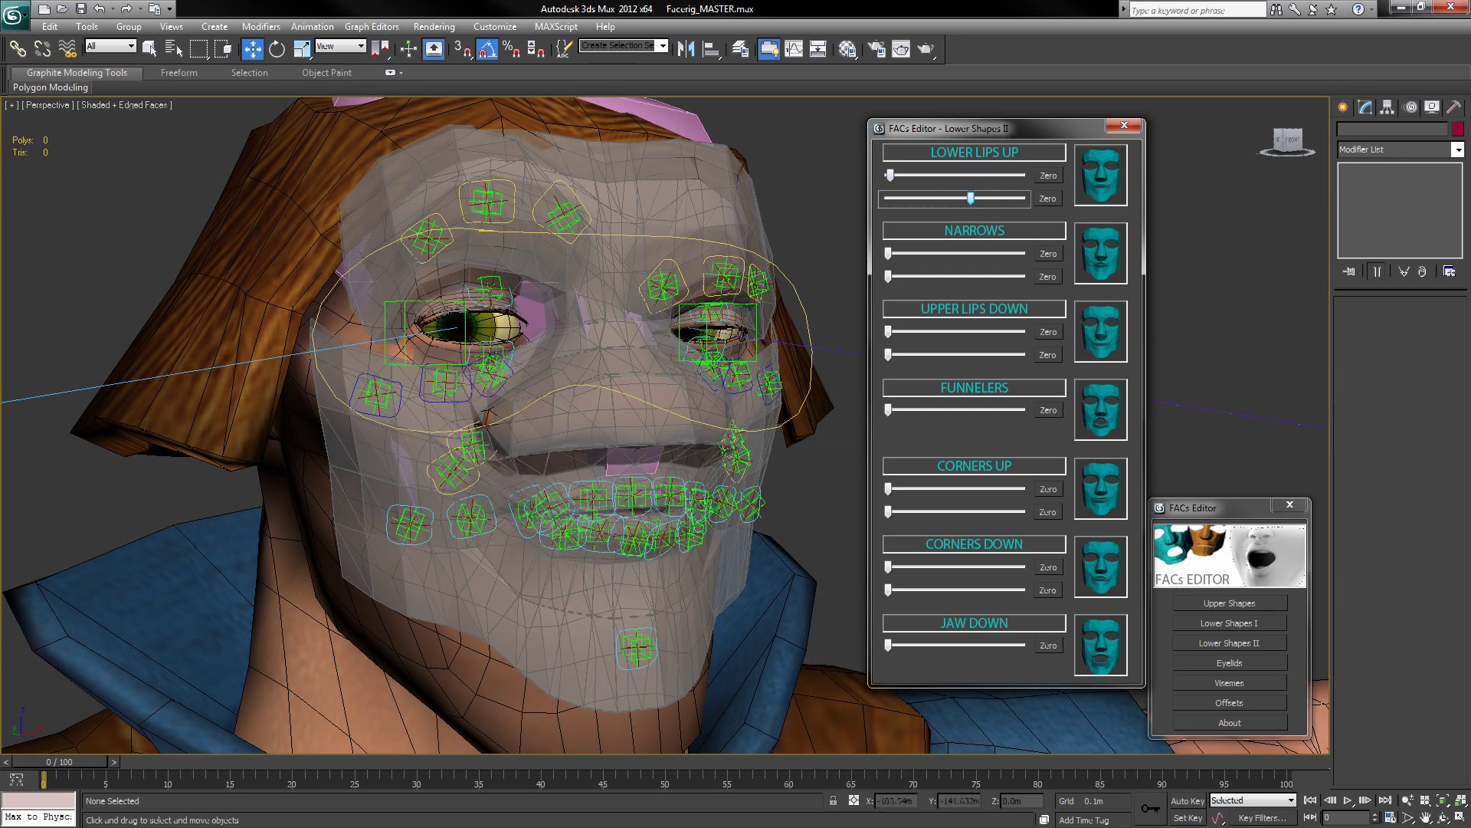
left_click_drag(888, 331, 938, 331)
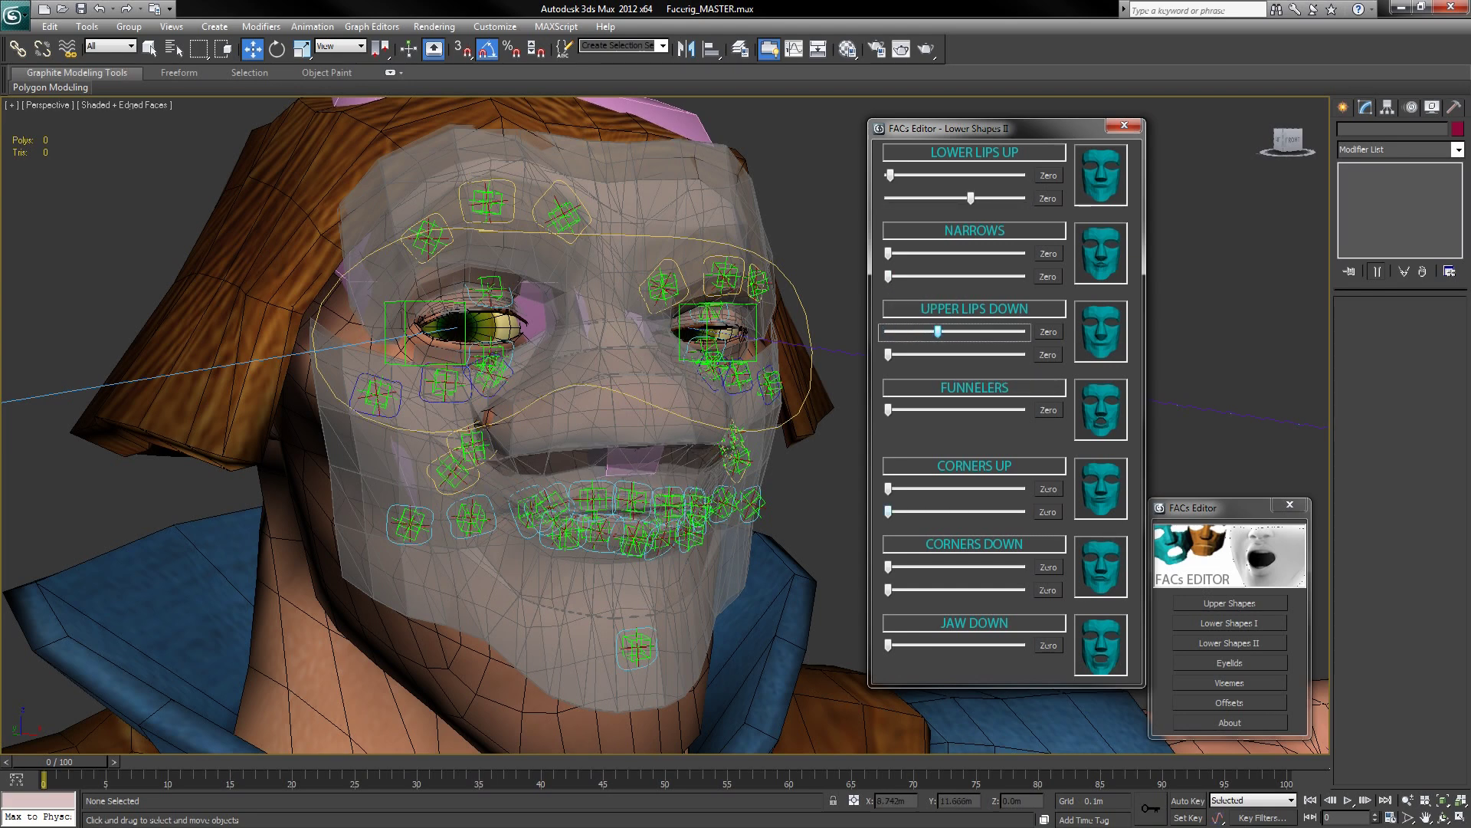
left_click_drag(889, 511, 949, 511)
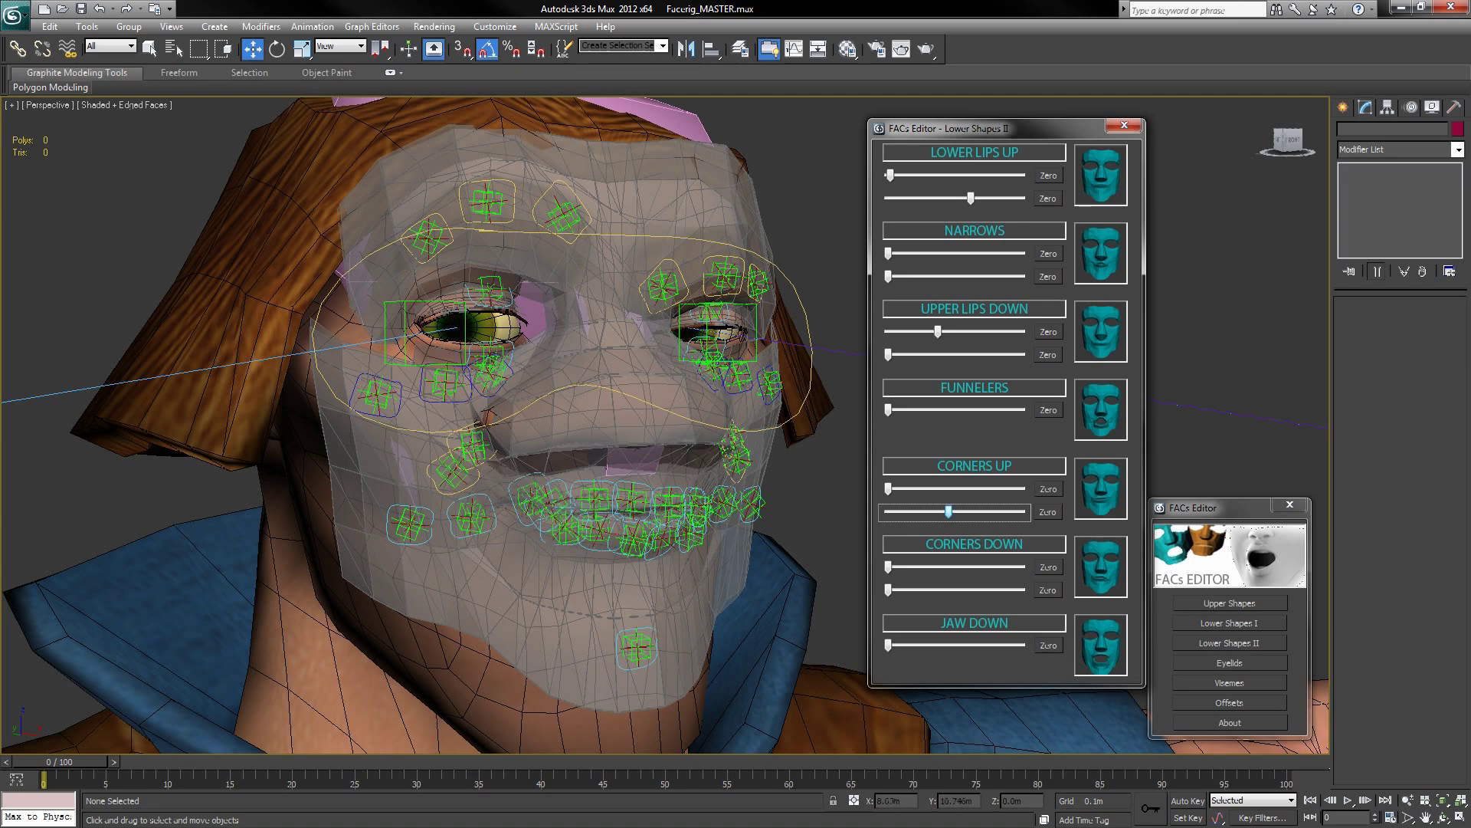
mouse_move(888, 567)
left_mouse_down()
mouse_move(930, 566)
mouse_move(893, 566)
left_mouse_up()
left_click_drag(888, 644, 902, 645)
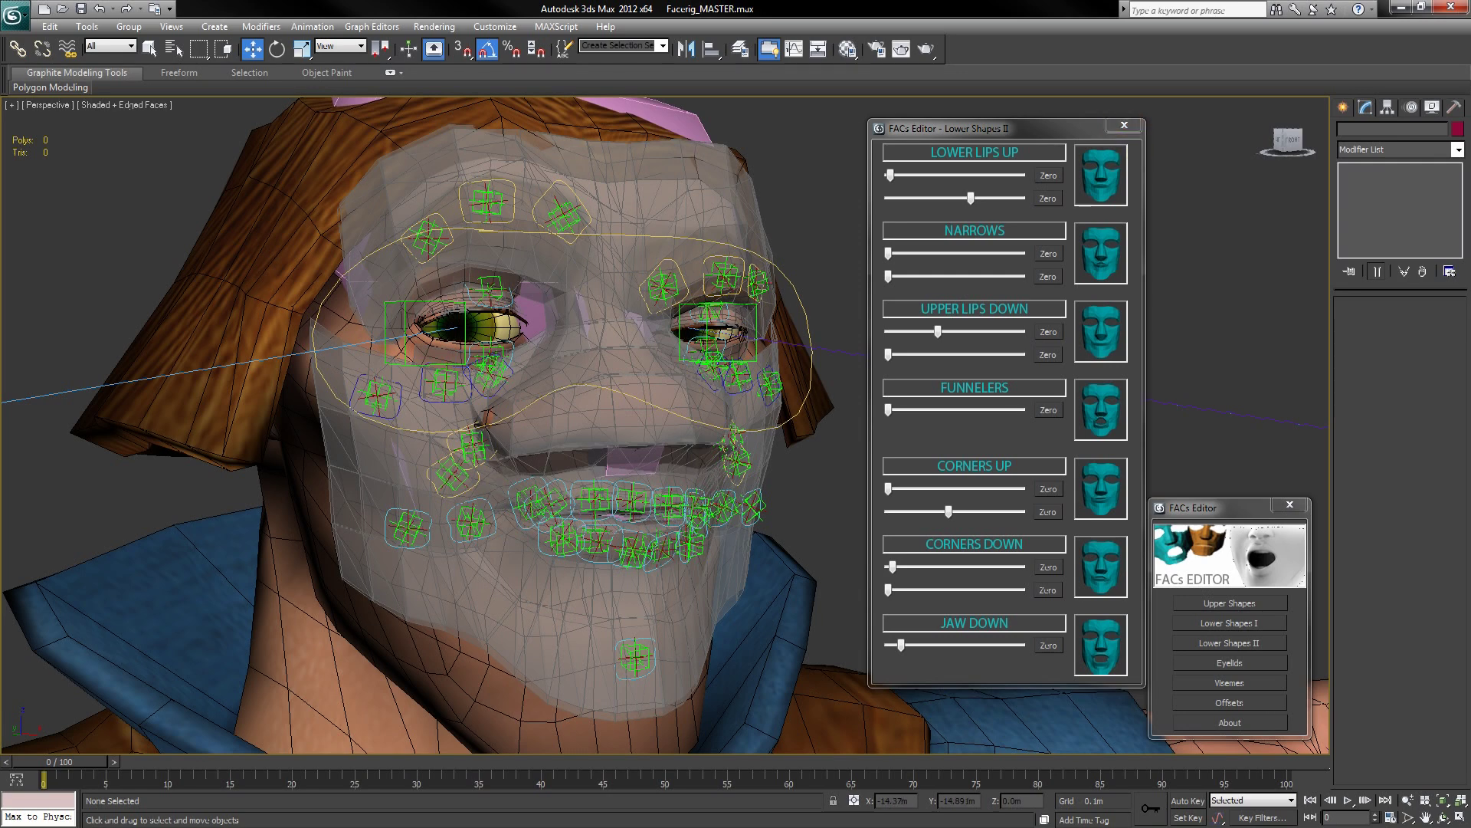
Step: Open the Offsets editor beside the face and raise the offset_brow2r control by about 0.003 m
left_click(1229, 703)
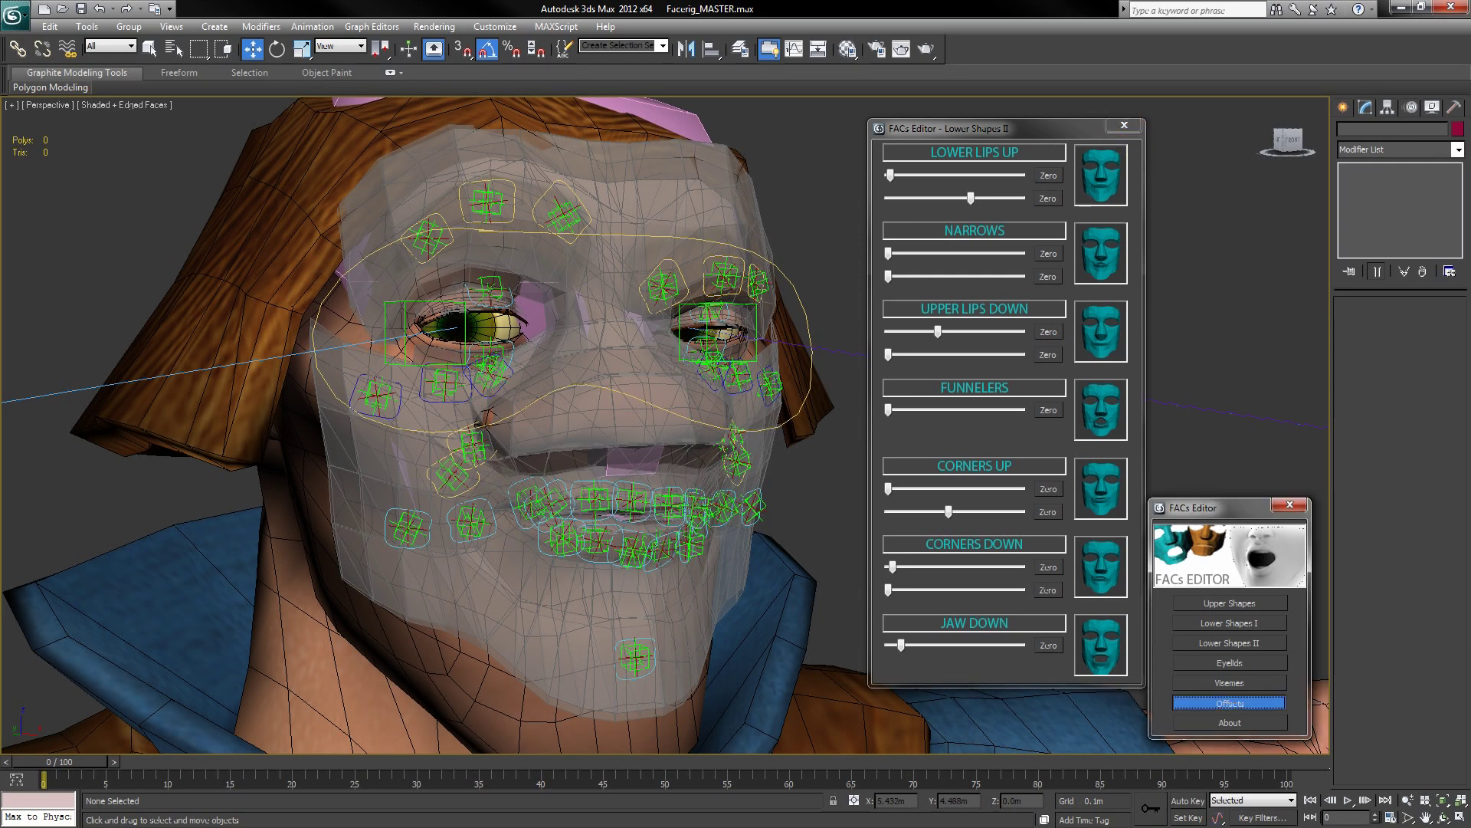
left_click_drag(690, 265, 948, 239)
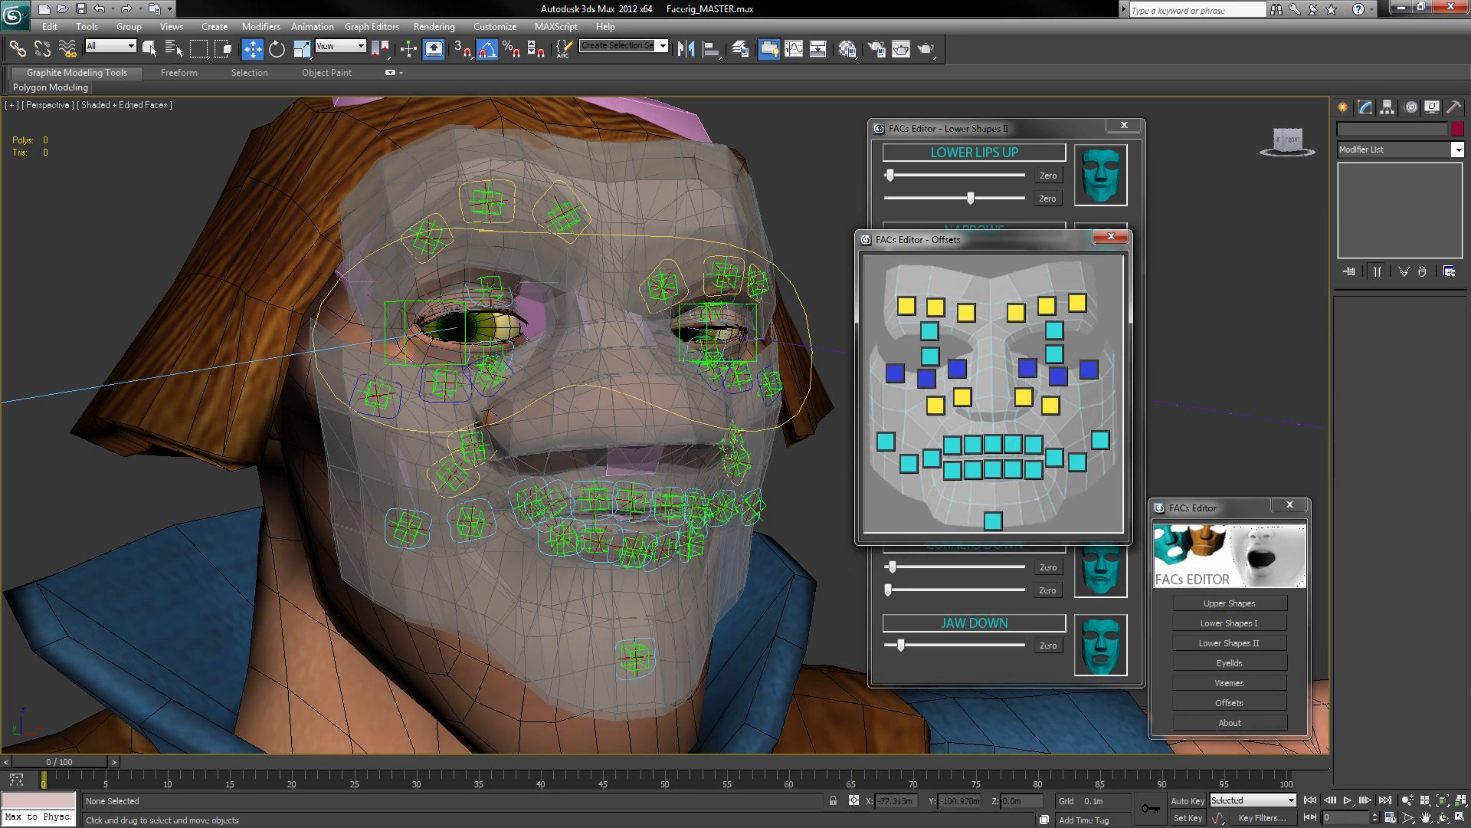
left_click(936, 307)
left_click_drag(488, 163, 488, 154)
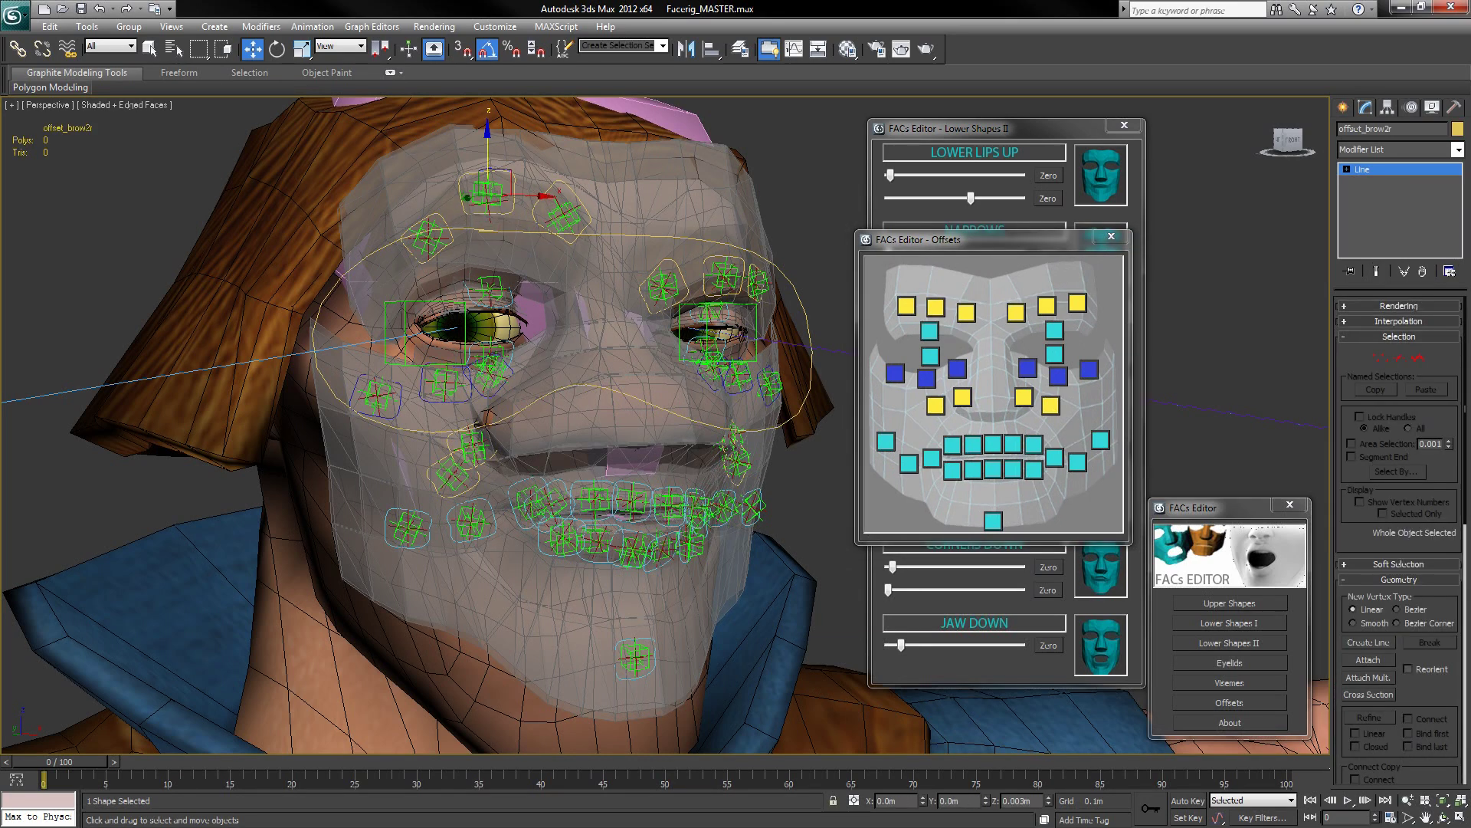
Step: Pick the left brow offsets from the face map and lower offset_brow2l slightly
left_click(1016, 312)
left_click(1016, 312)
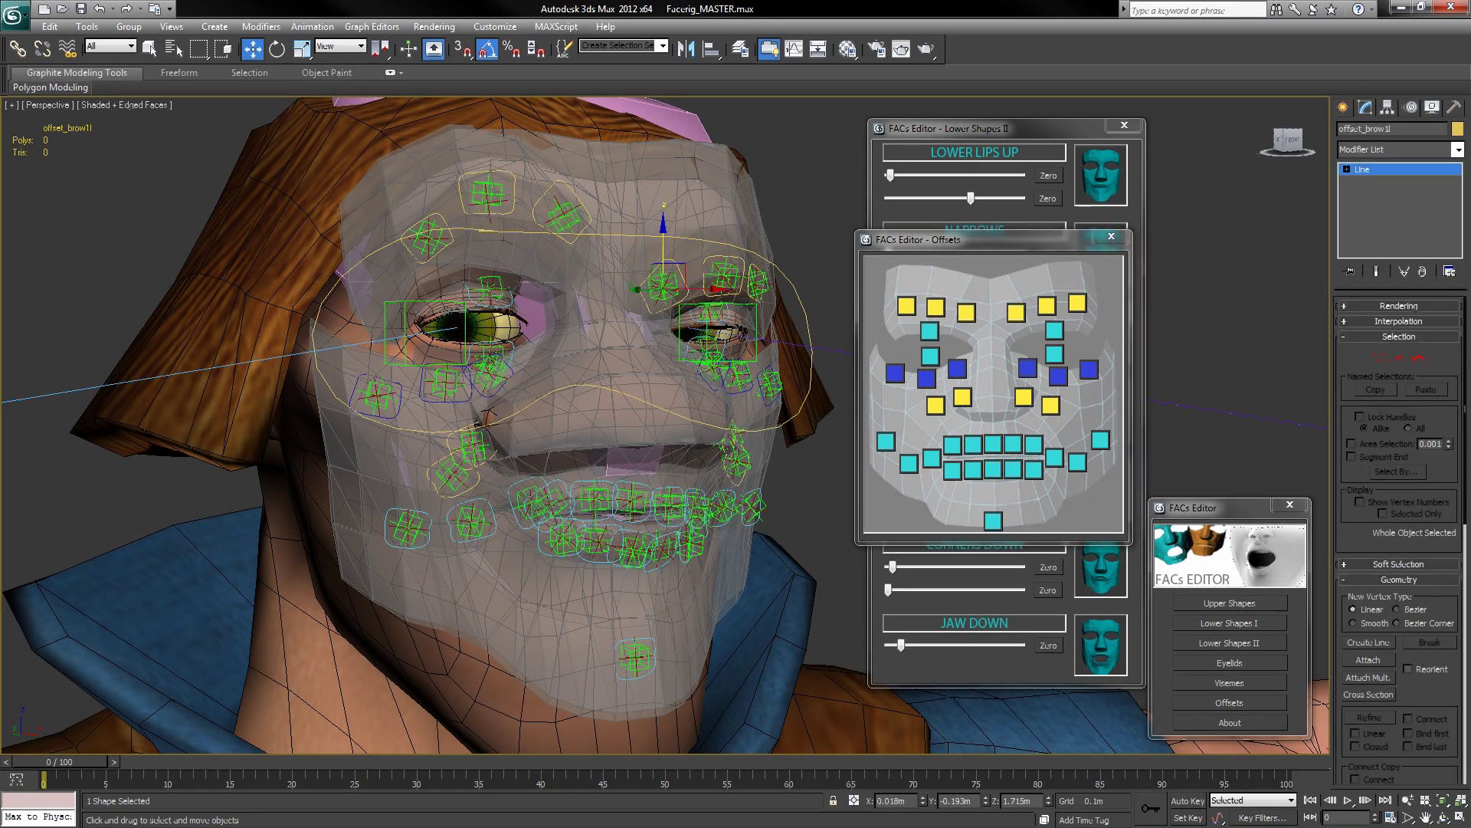
left_click(1046, 307)
left_click_drag(724, 216, 723, 231)
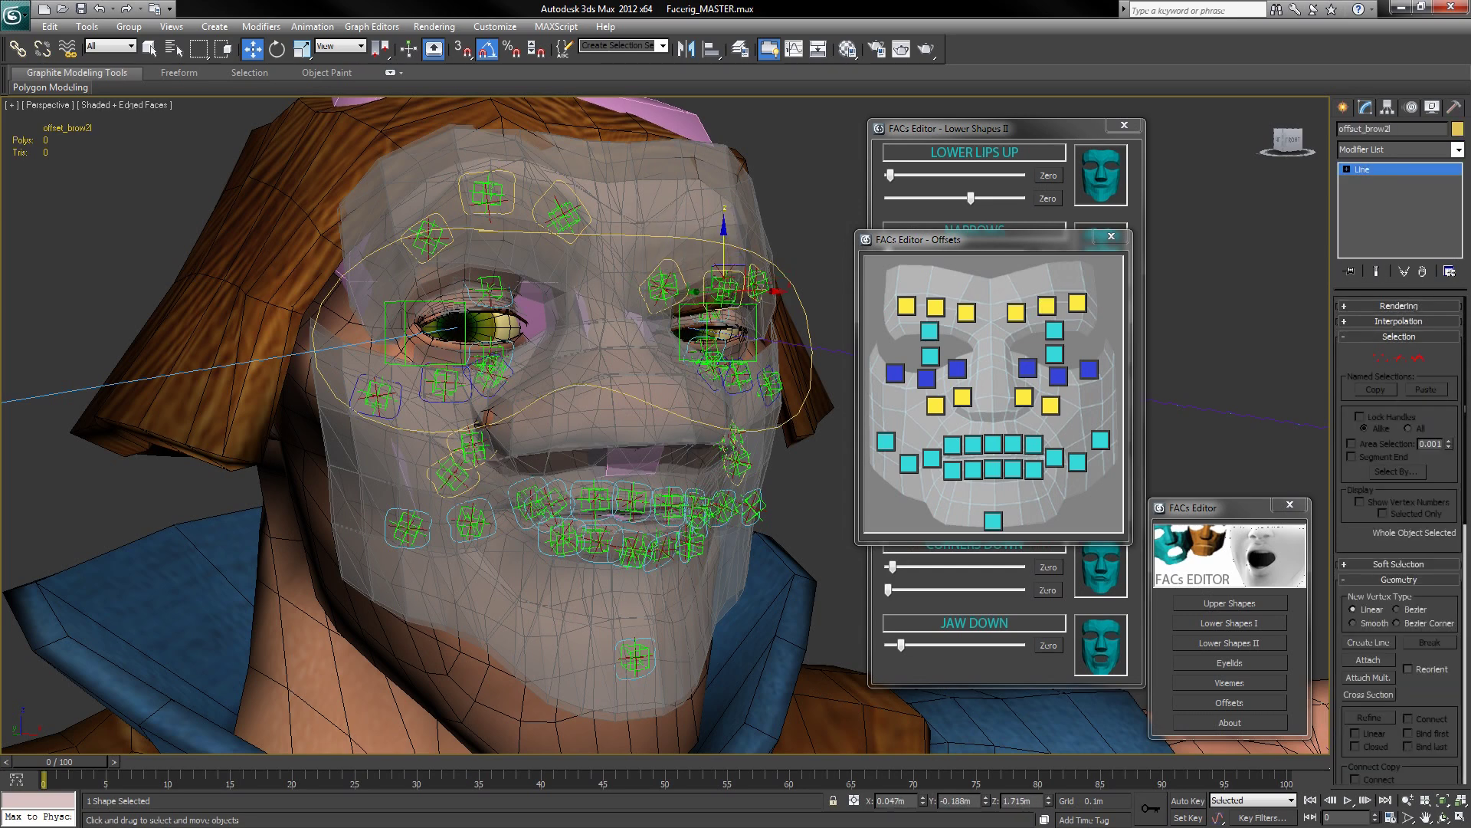
Step: Raise the offset_nasal1r control beside the nose to about Z 1.662 m and close the Offsets editor
left_click(963, 397)
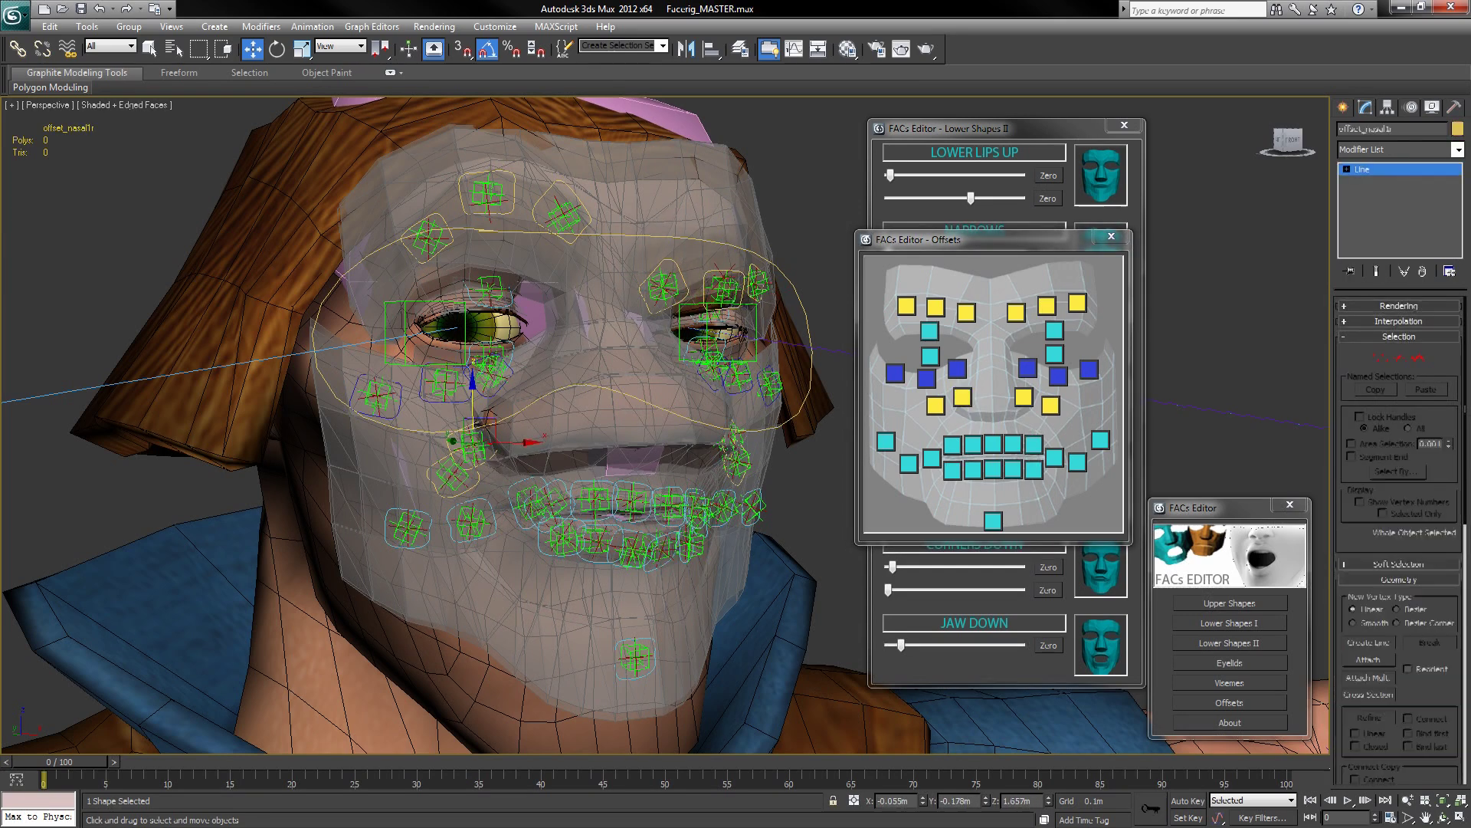
left_click_drag(473, 387, 473, 371)
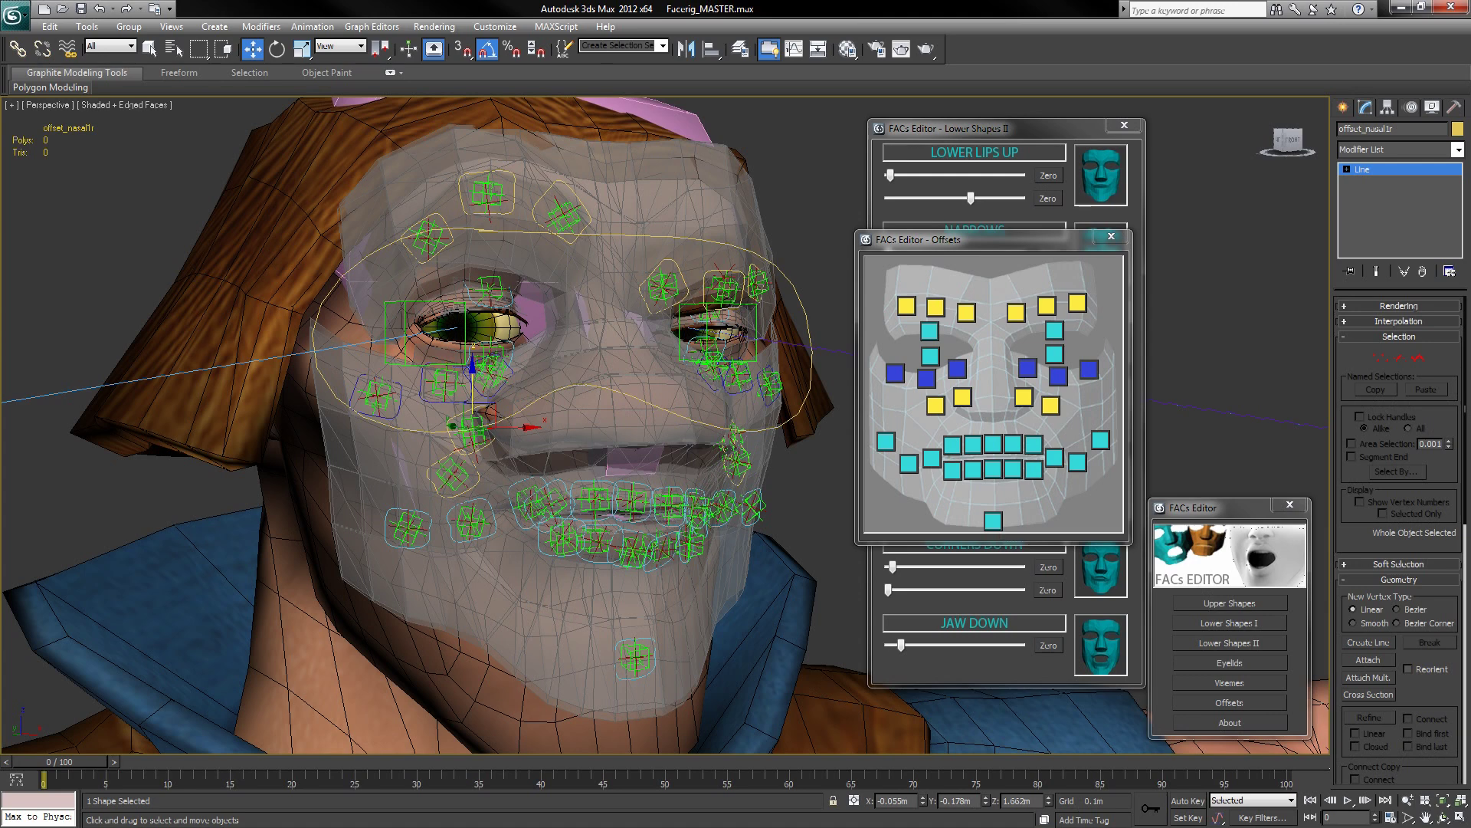
left_click(1111, 237)
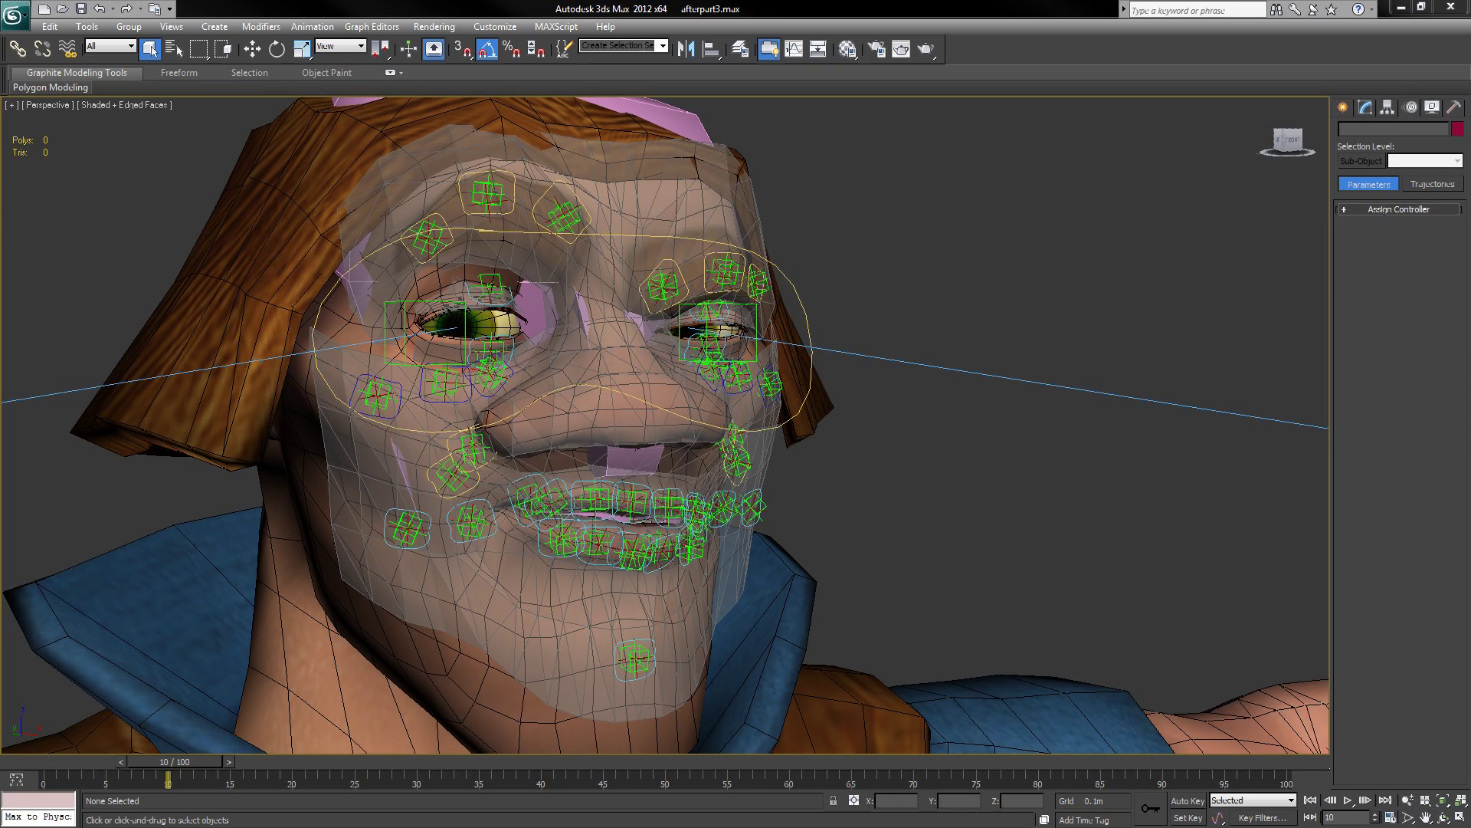
Step: Select the five CITIZEN meshes by name, including the head, both eyes and legs, and delete them from the scene
left_click(175, 48)
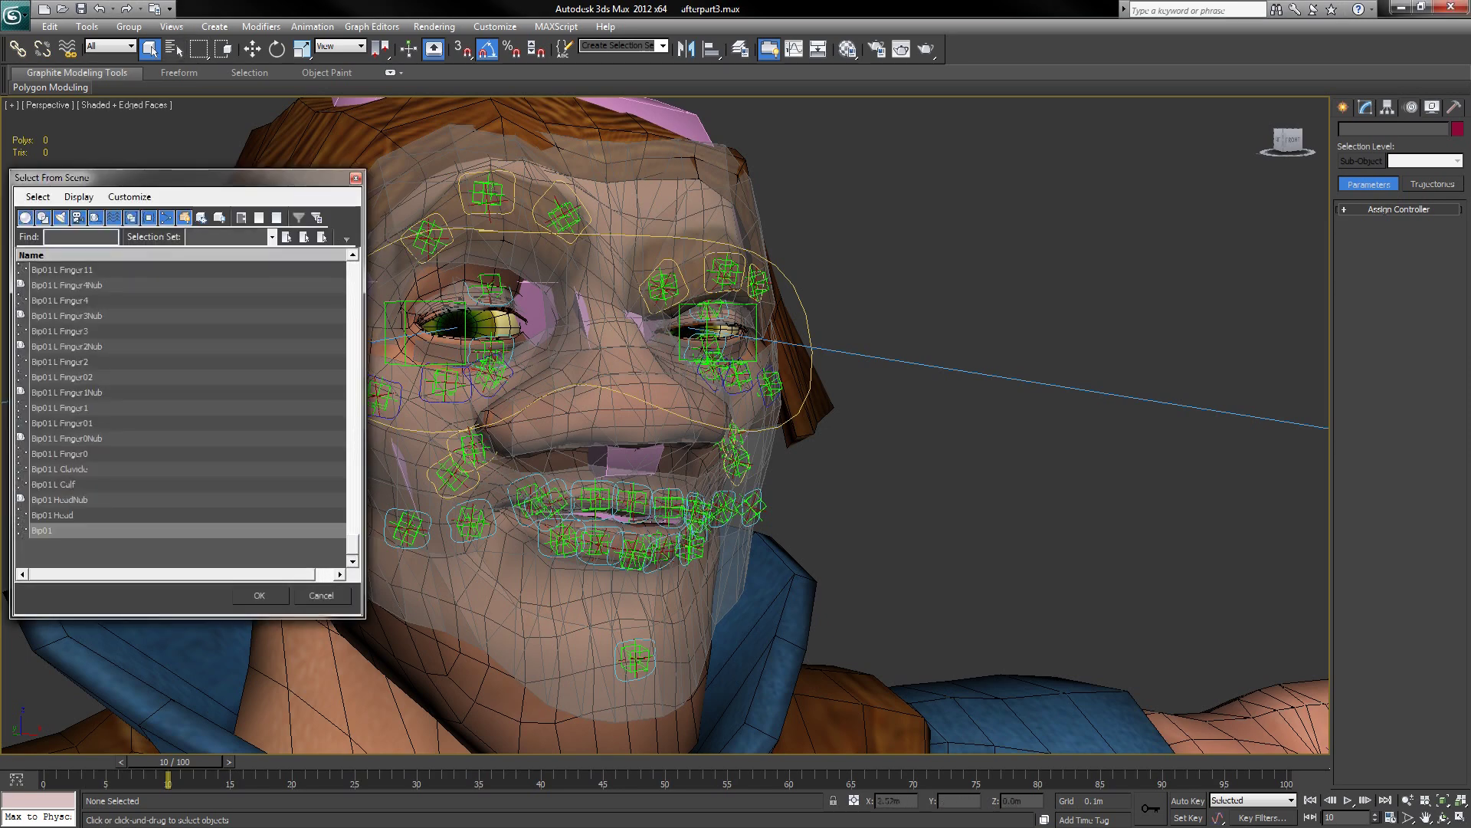
scroll(184, 414, "up", 10)
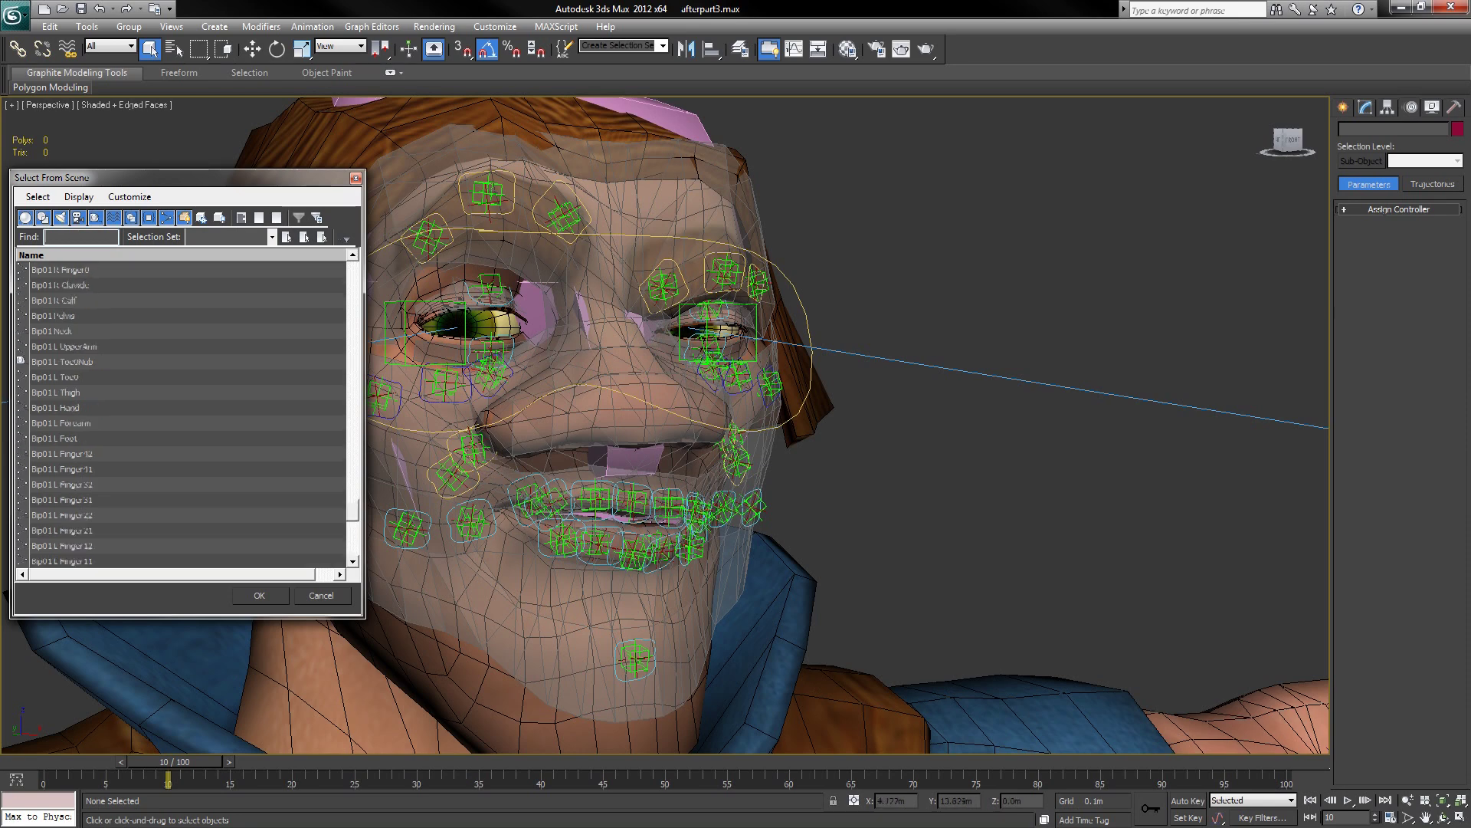
scroll(183, 414, "down", 10)
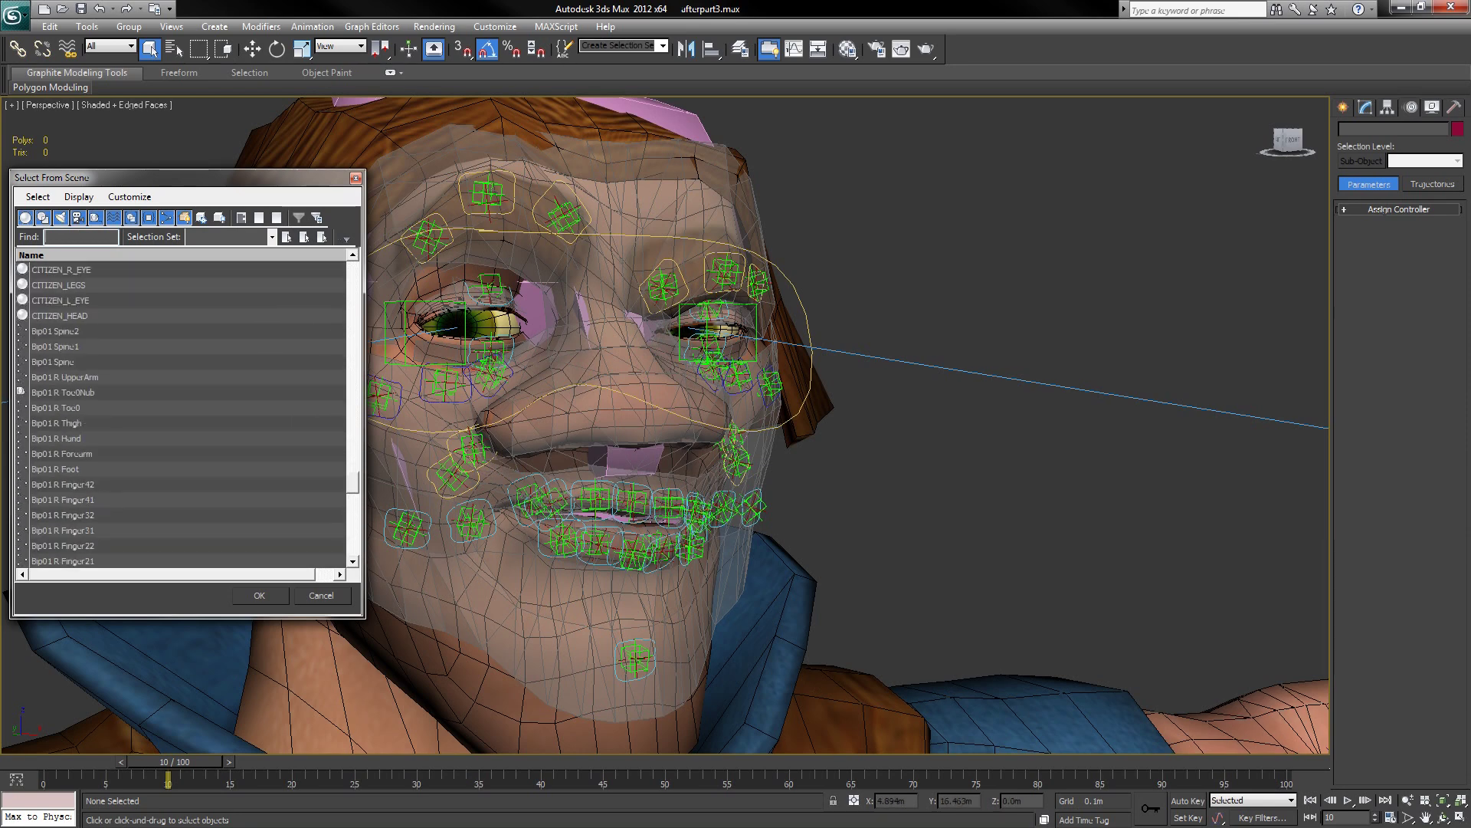
left_click_drag(84, 392, 84, 332)
key("Return")
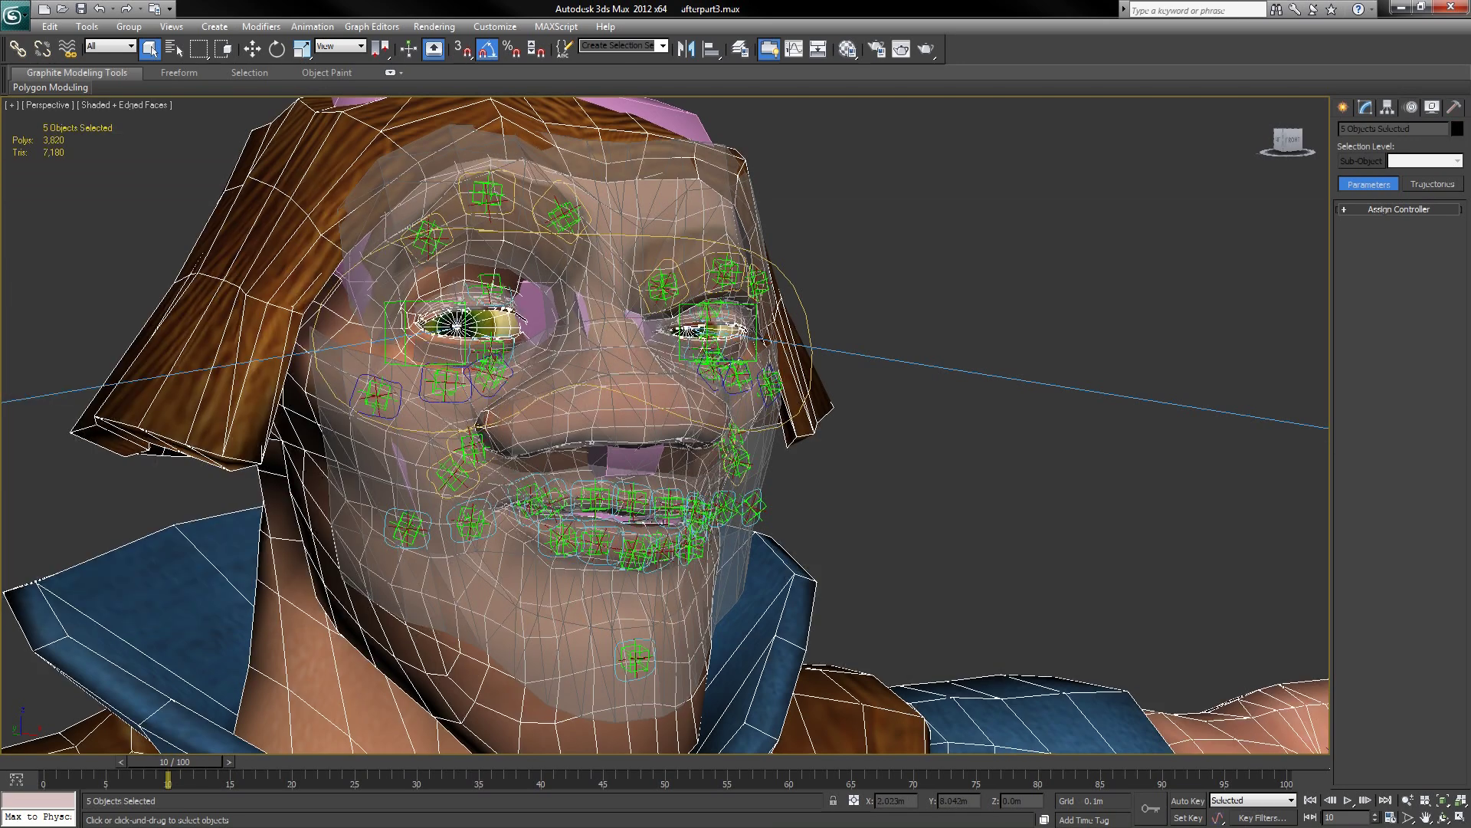
key("Delete")
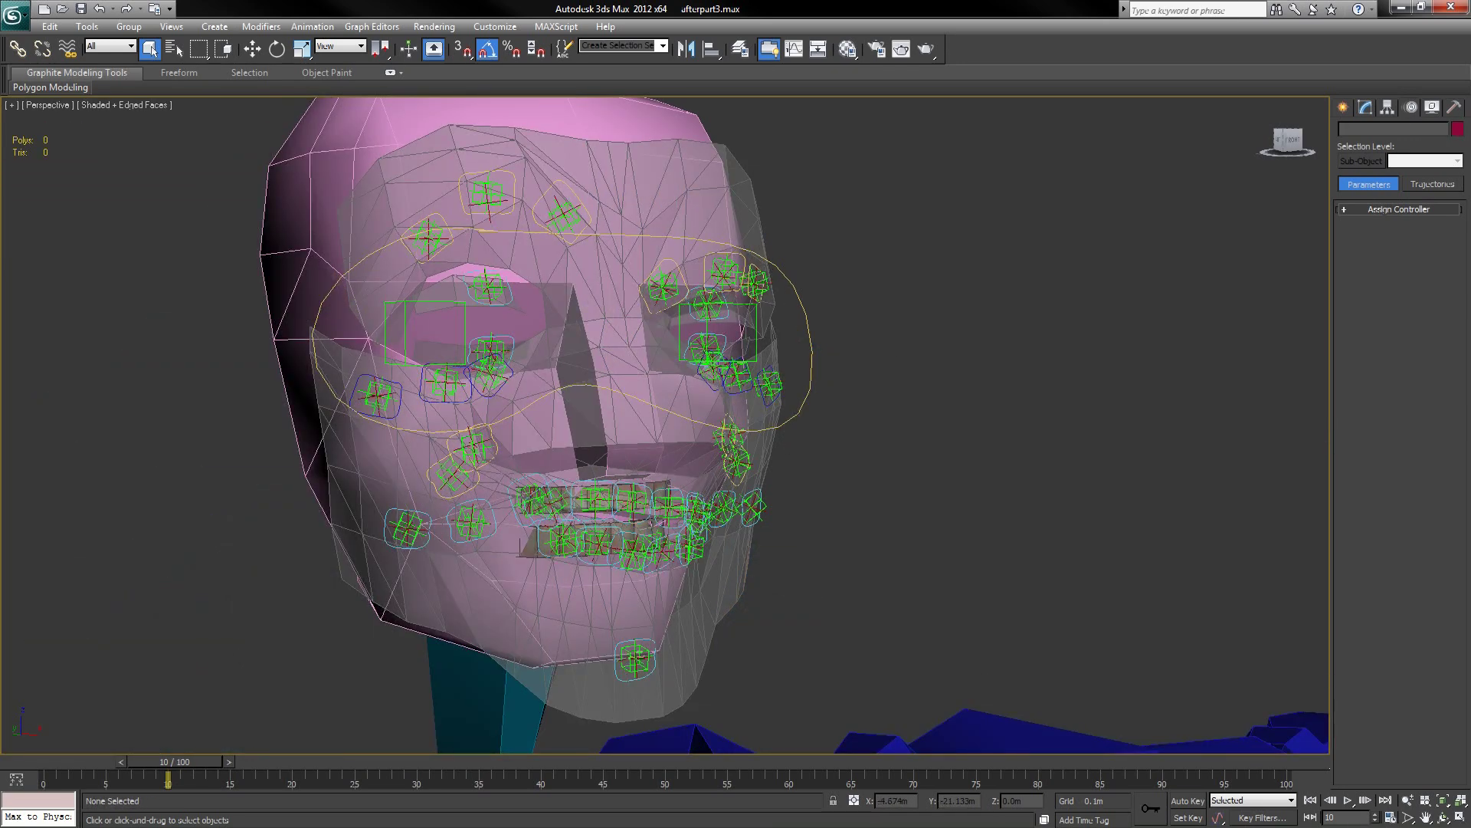
Step: Merge CITIZEN_L_EYE, CITIZEN_R_EYE, HERO_HEAD, HERO_LEGS and HERO_TORSO from character2.max into the scene
left_click(14, 13)
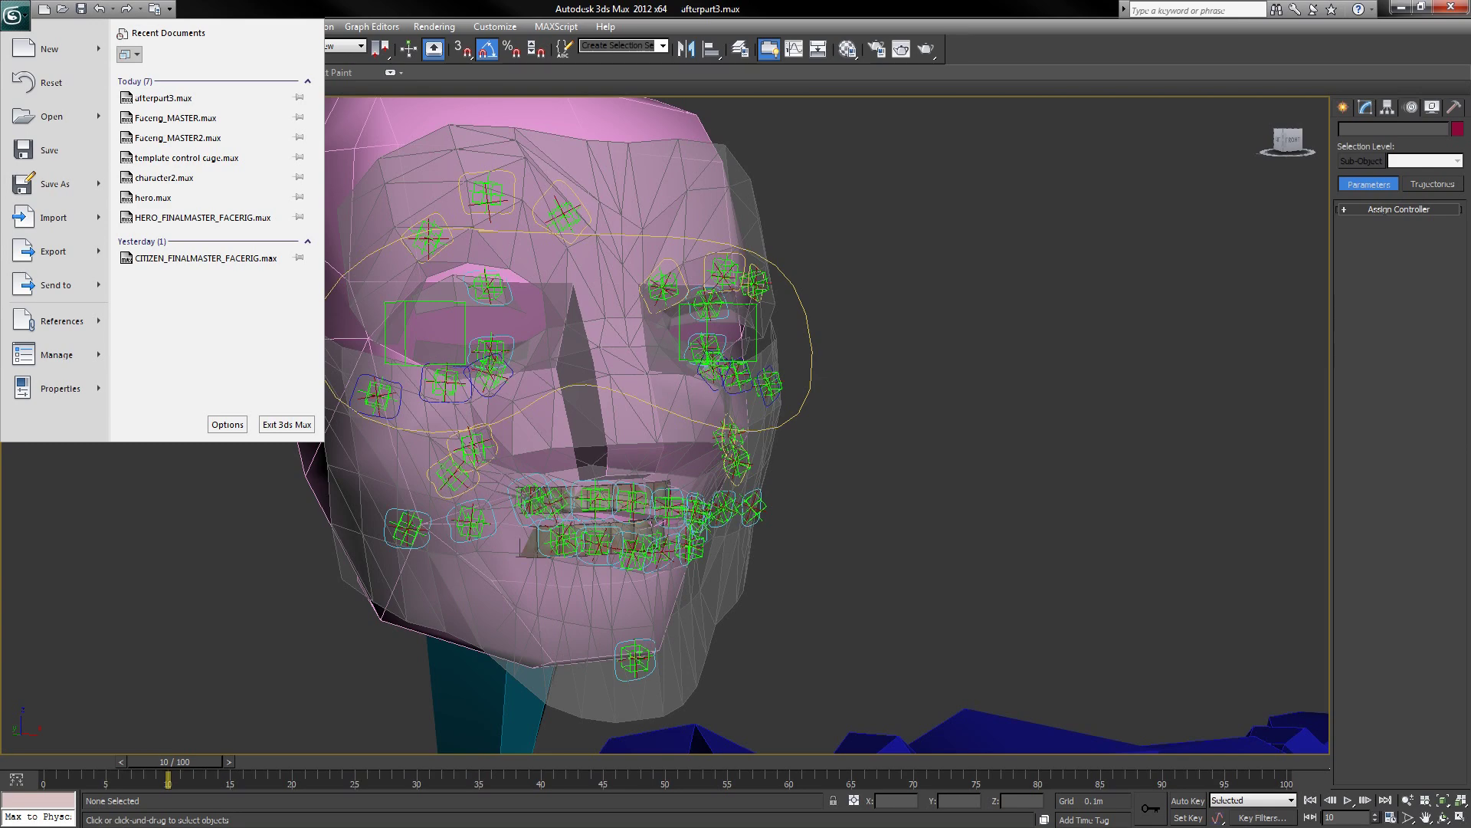
mouse_move(57, 218)
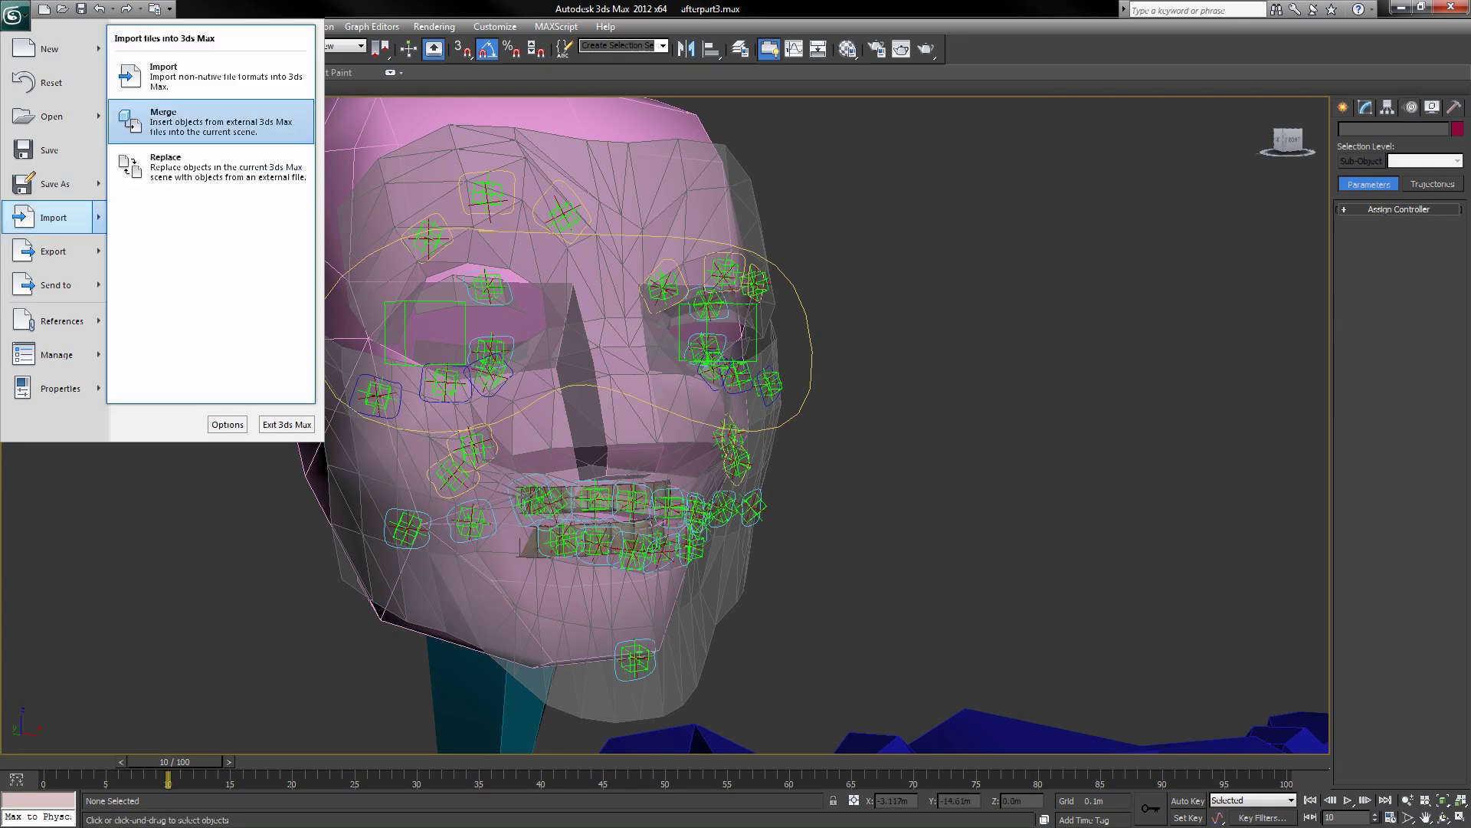
left_click(192, 123)
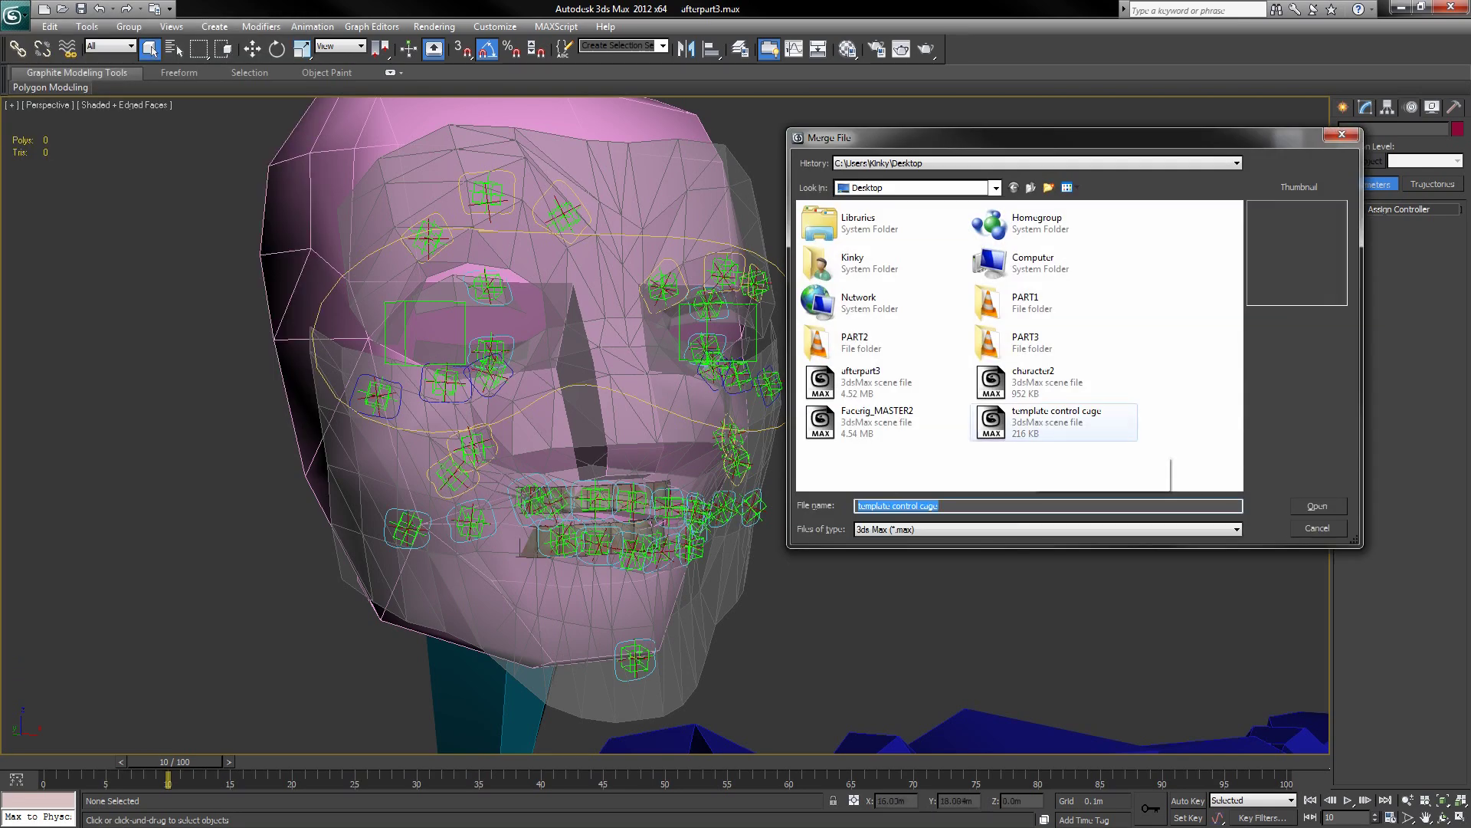
double_click(1035, 383)
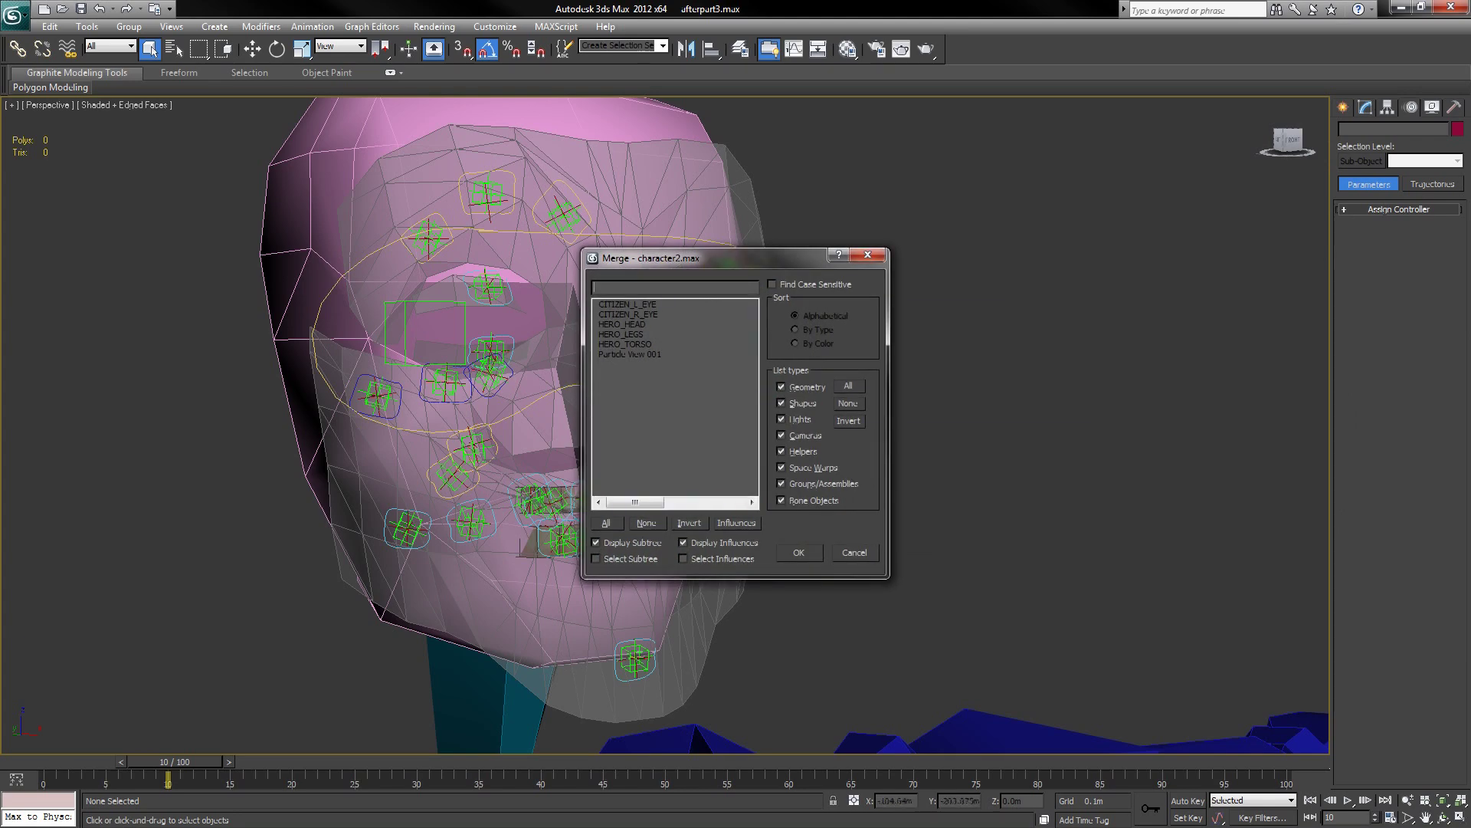
left_click_drag(627, 344, 627, 305)
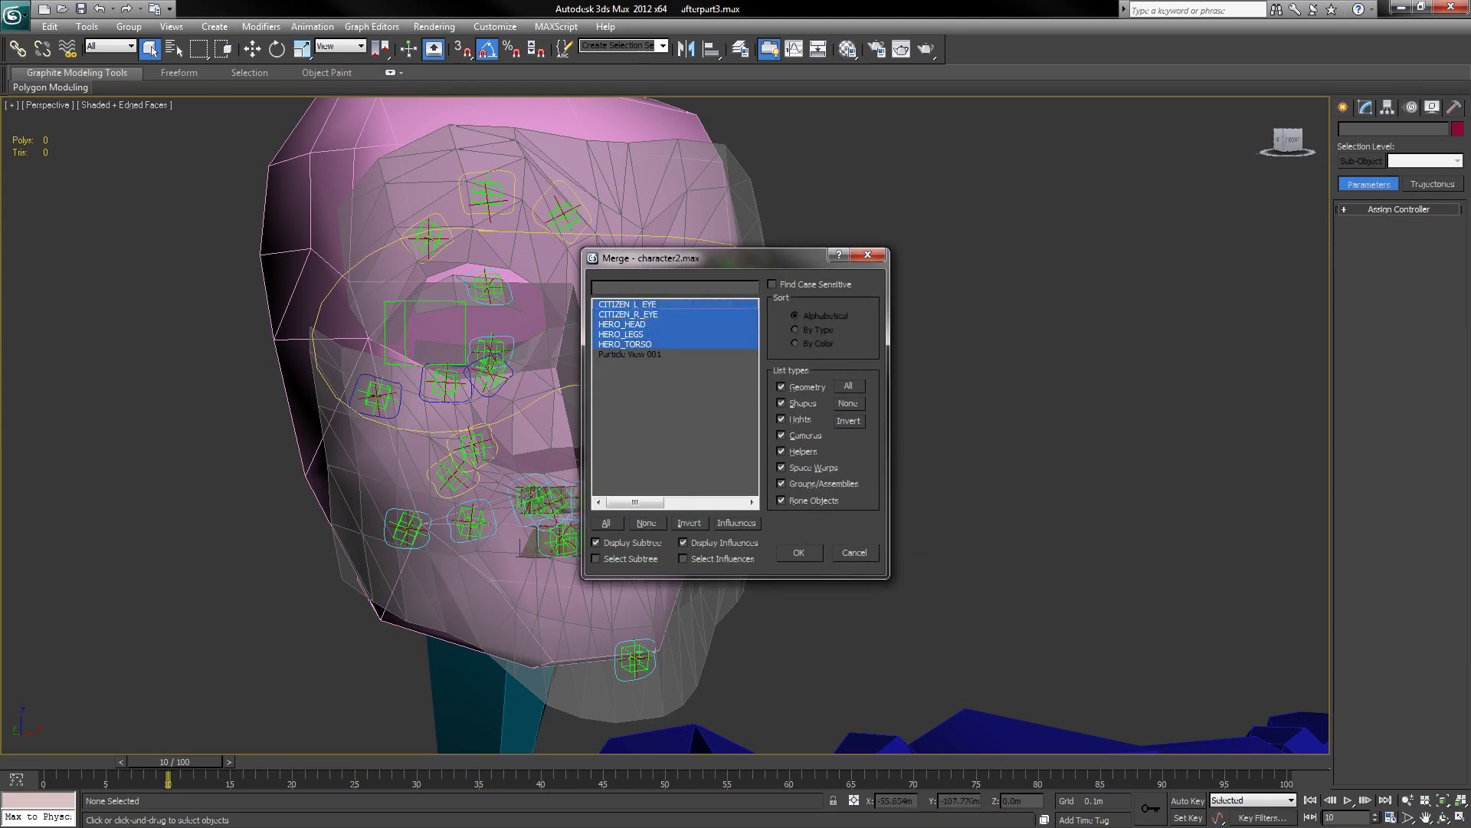
left_click(799, 552)
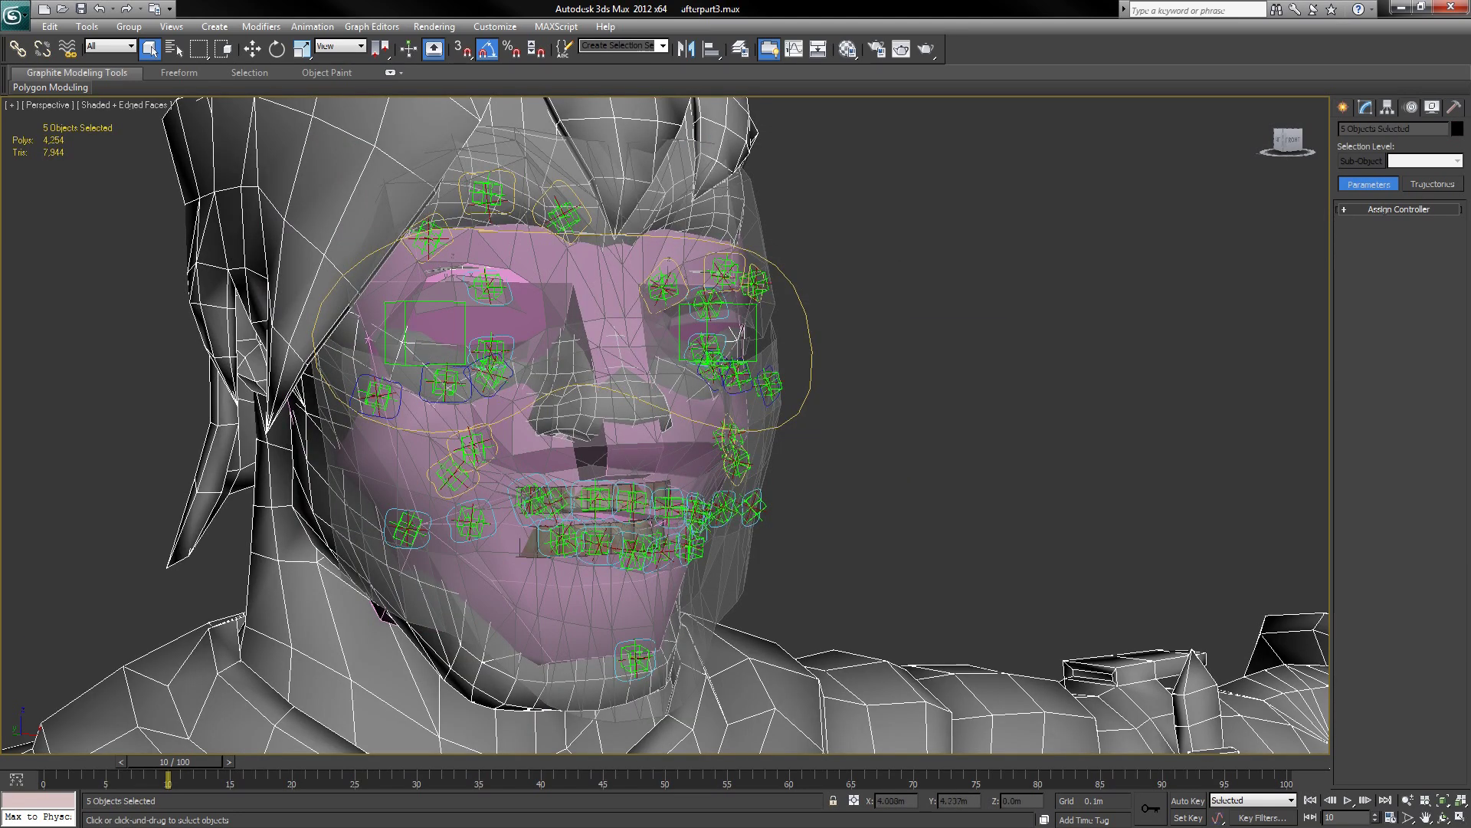
Step: Set the current animation frame to 0
double_click(1333, 818)
type("0")
key("Return")
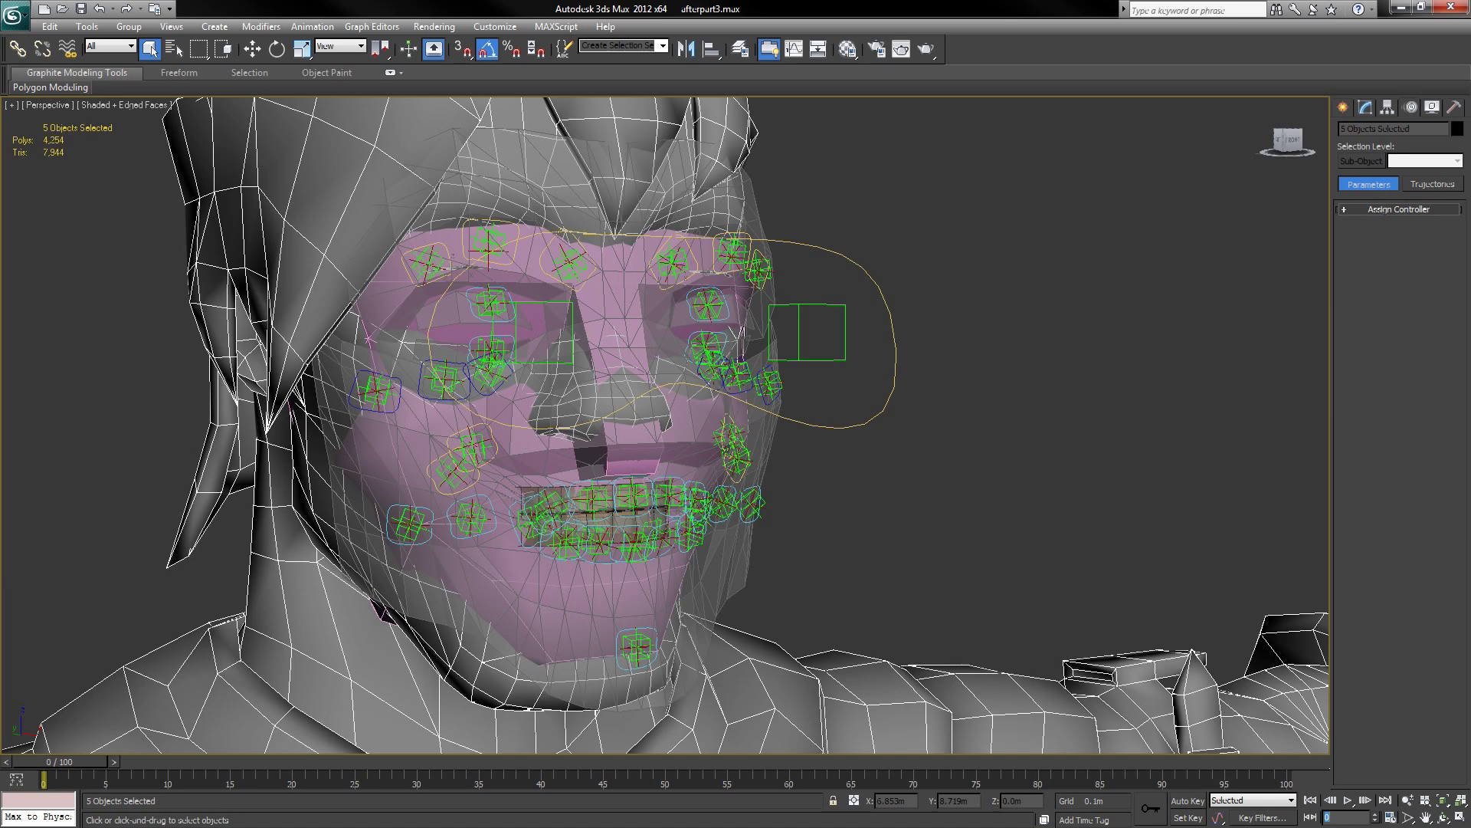
Step: Inspect the control_cage mask against the new head by temporarily turning off its see-through display
left_click(728, 555)
key("alt+x")
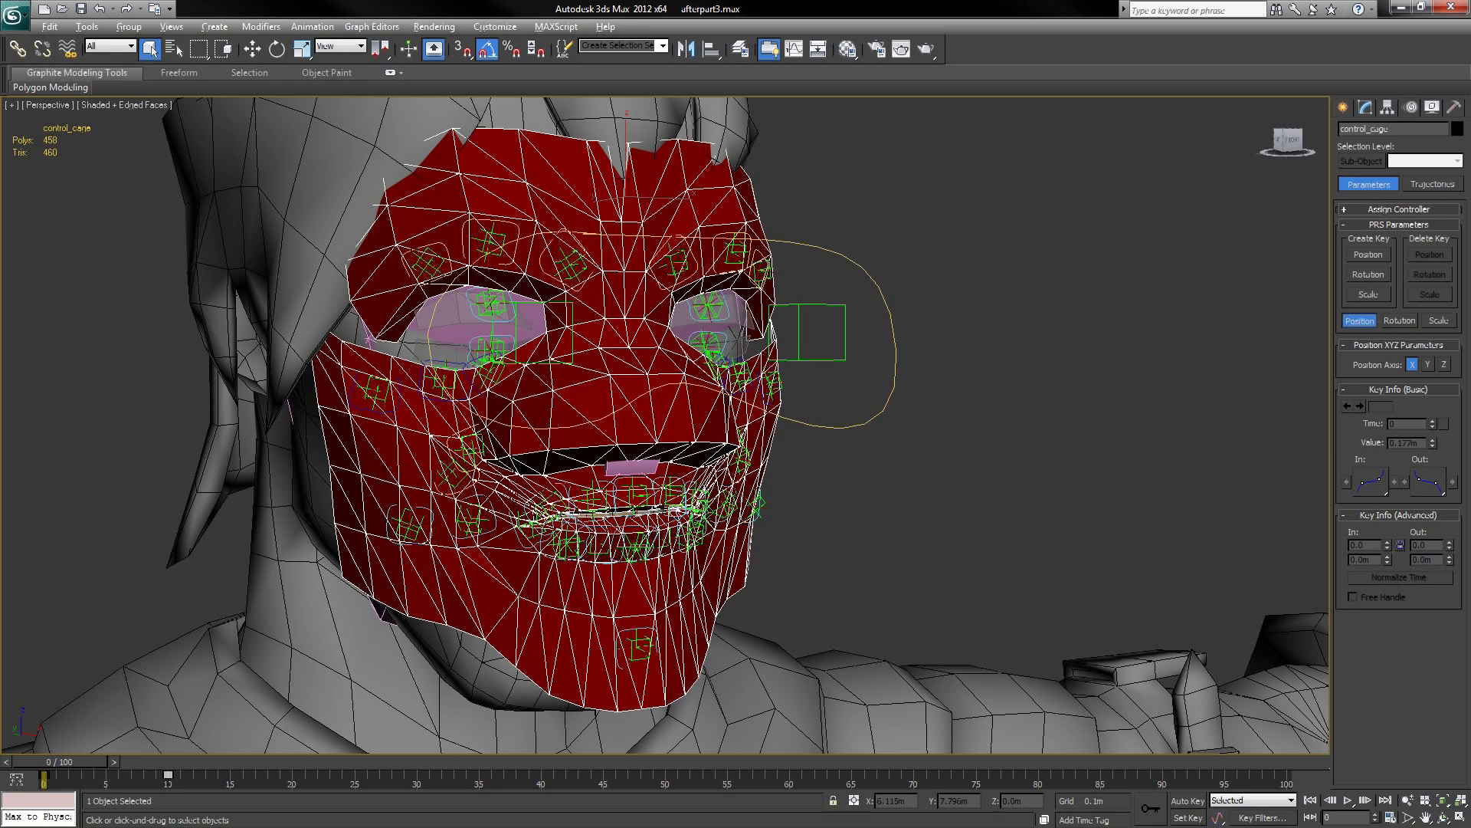
key("alt+x")
left_click(966, 292)
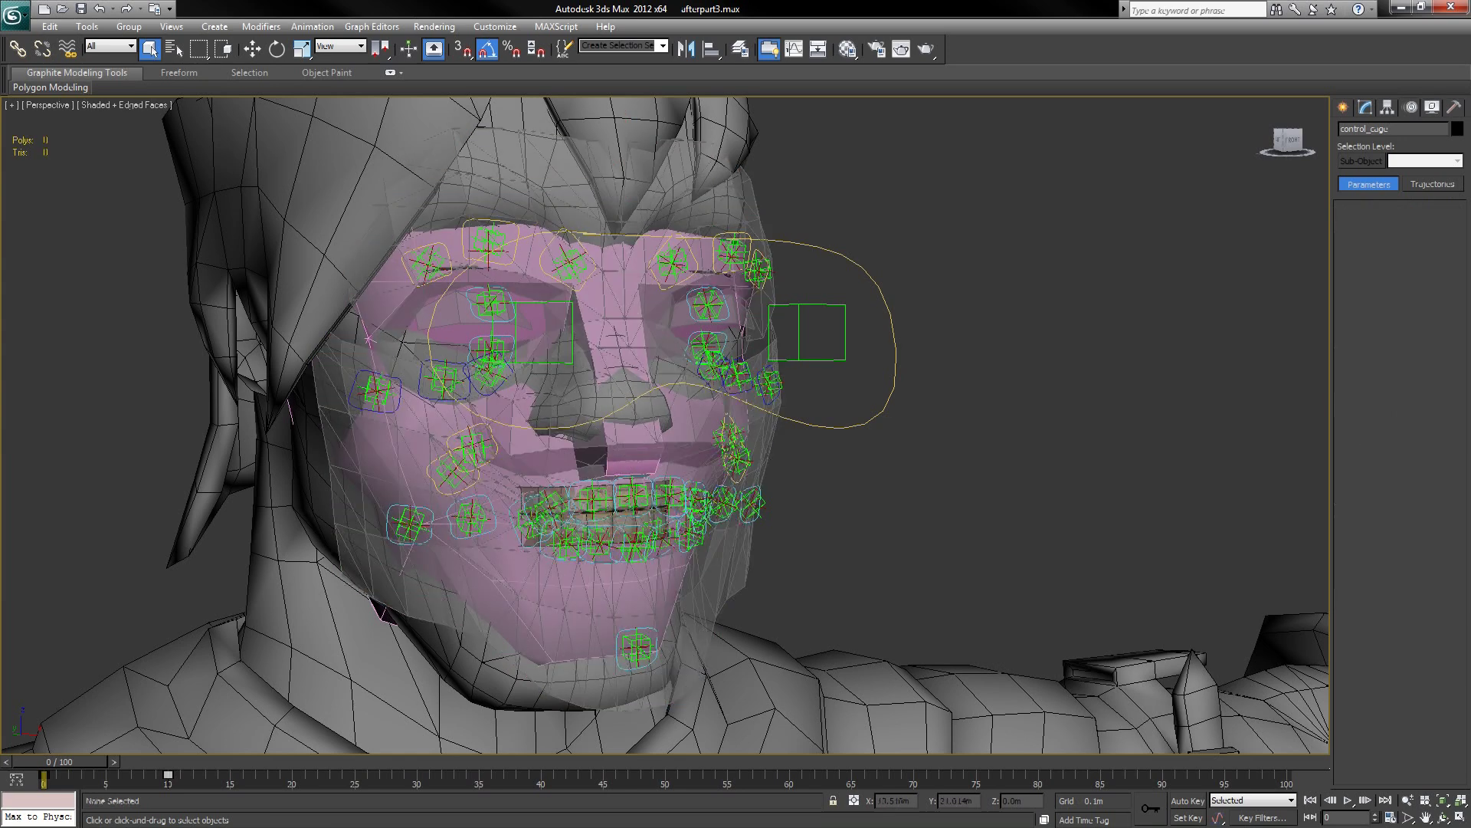
Step: Merge the Hero Mask Morph object from template control cage.max, using the scene material for the duplicate name
left_click(15, 14)
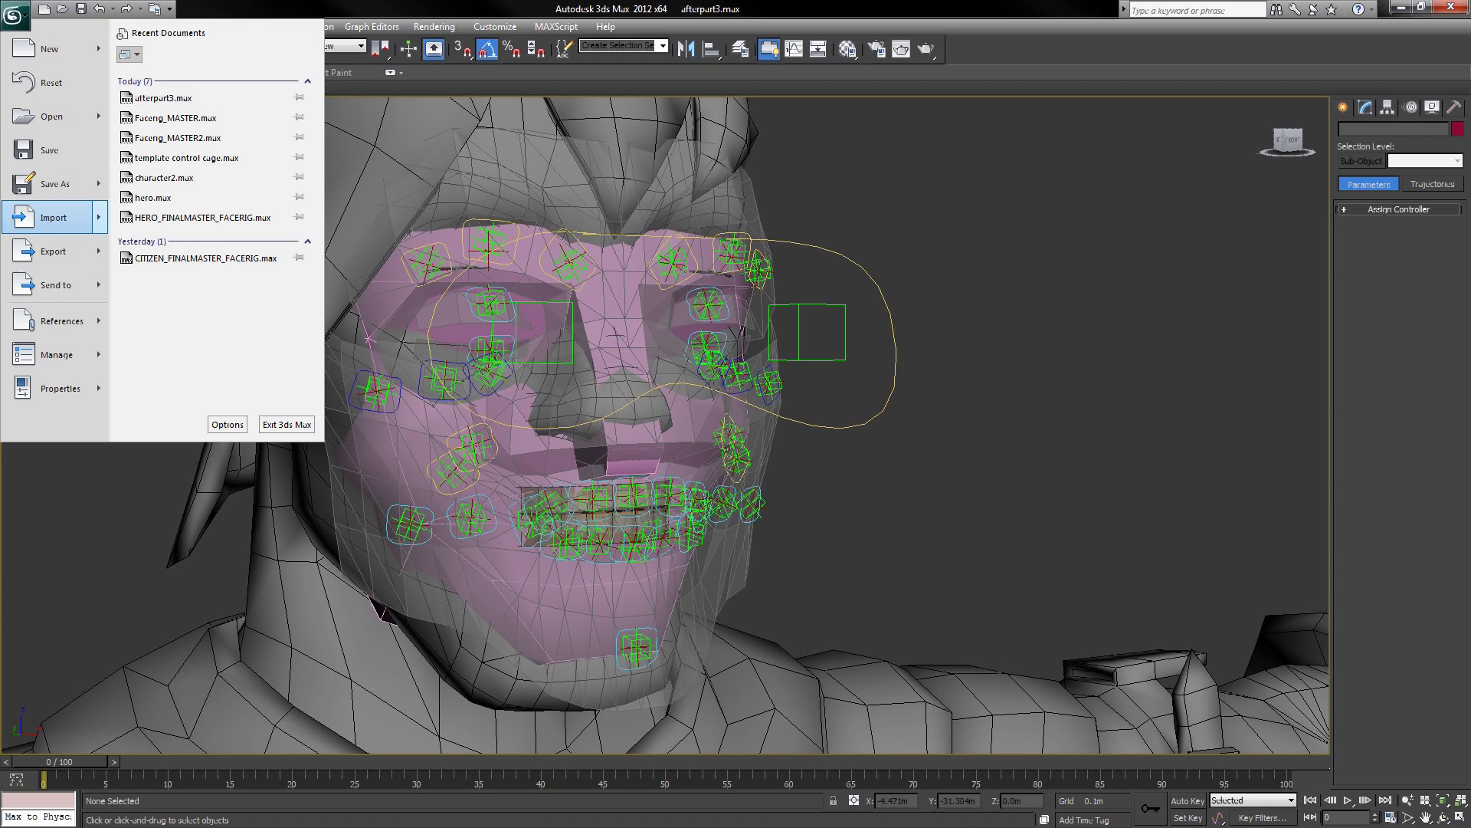
mouse_move(53, 218)
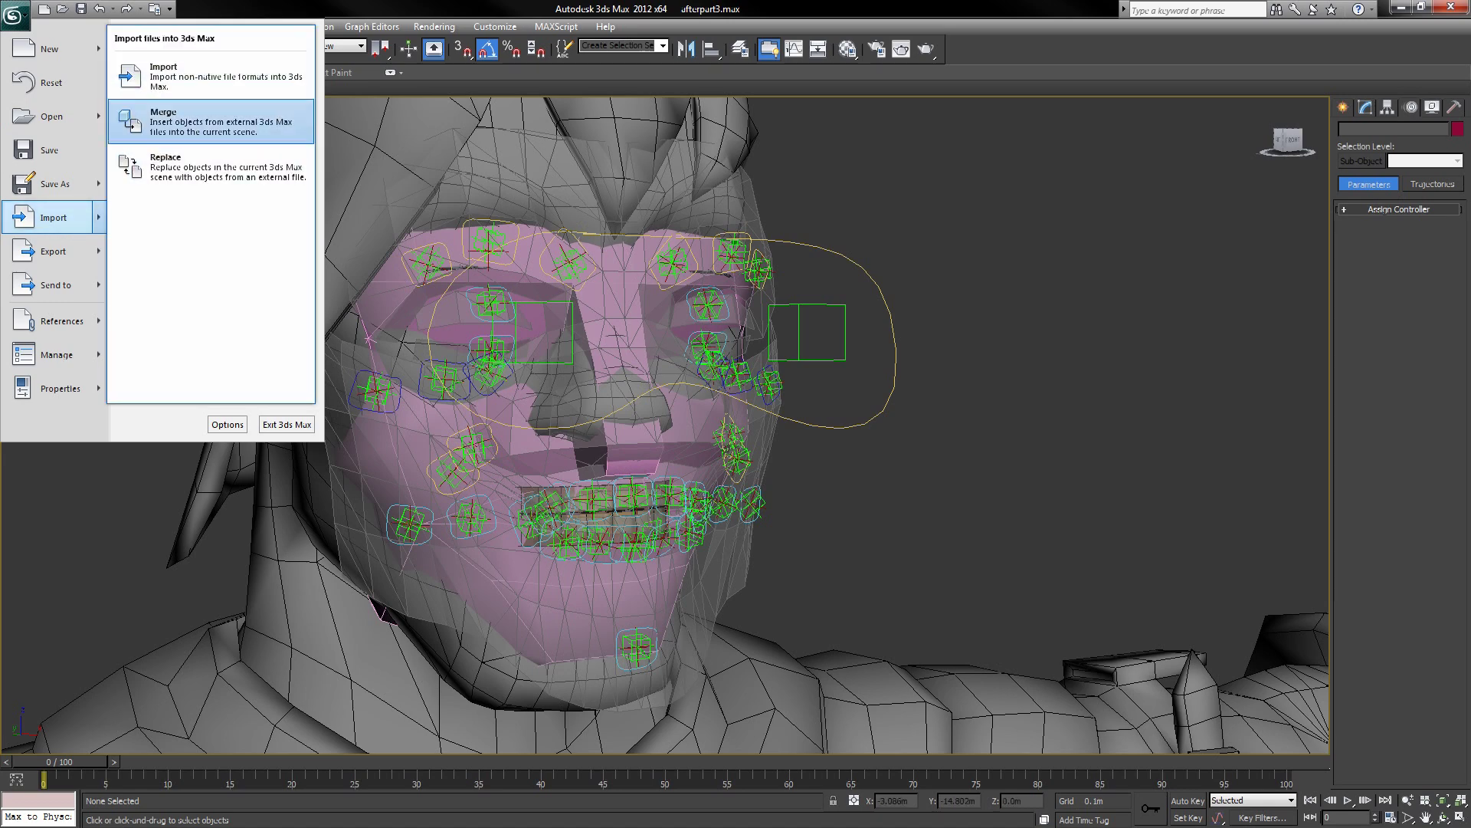
left_click(192, 121)
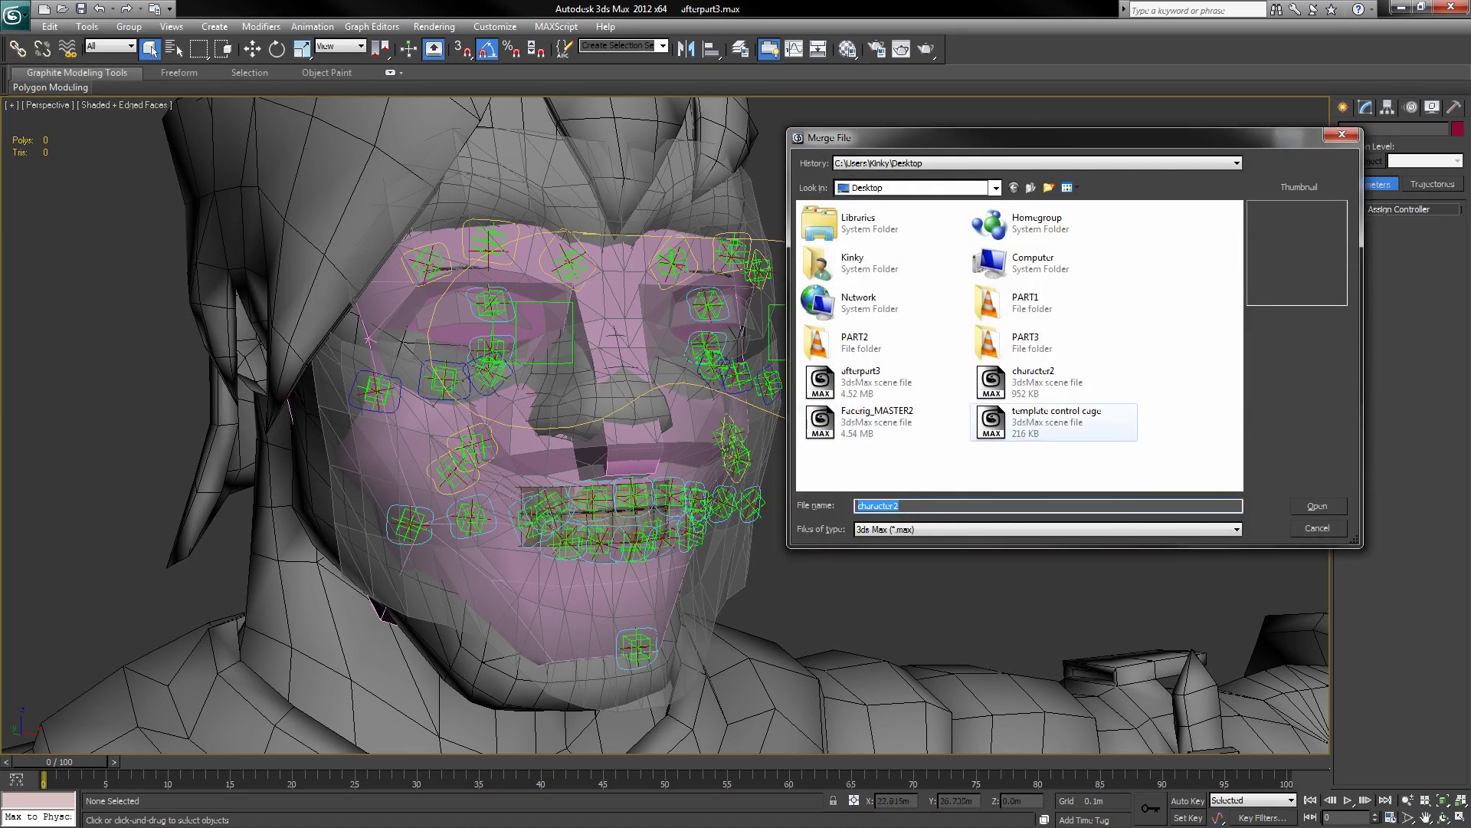
double_click(1056, 422)
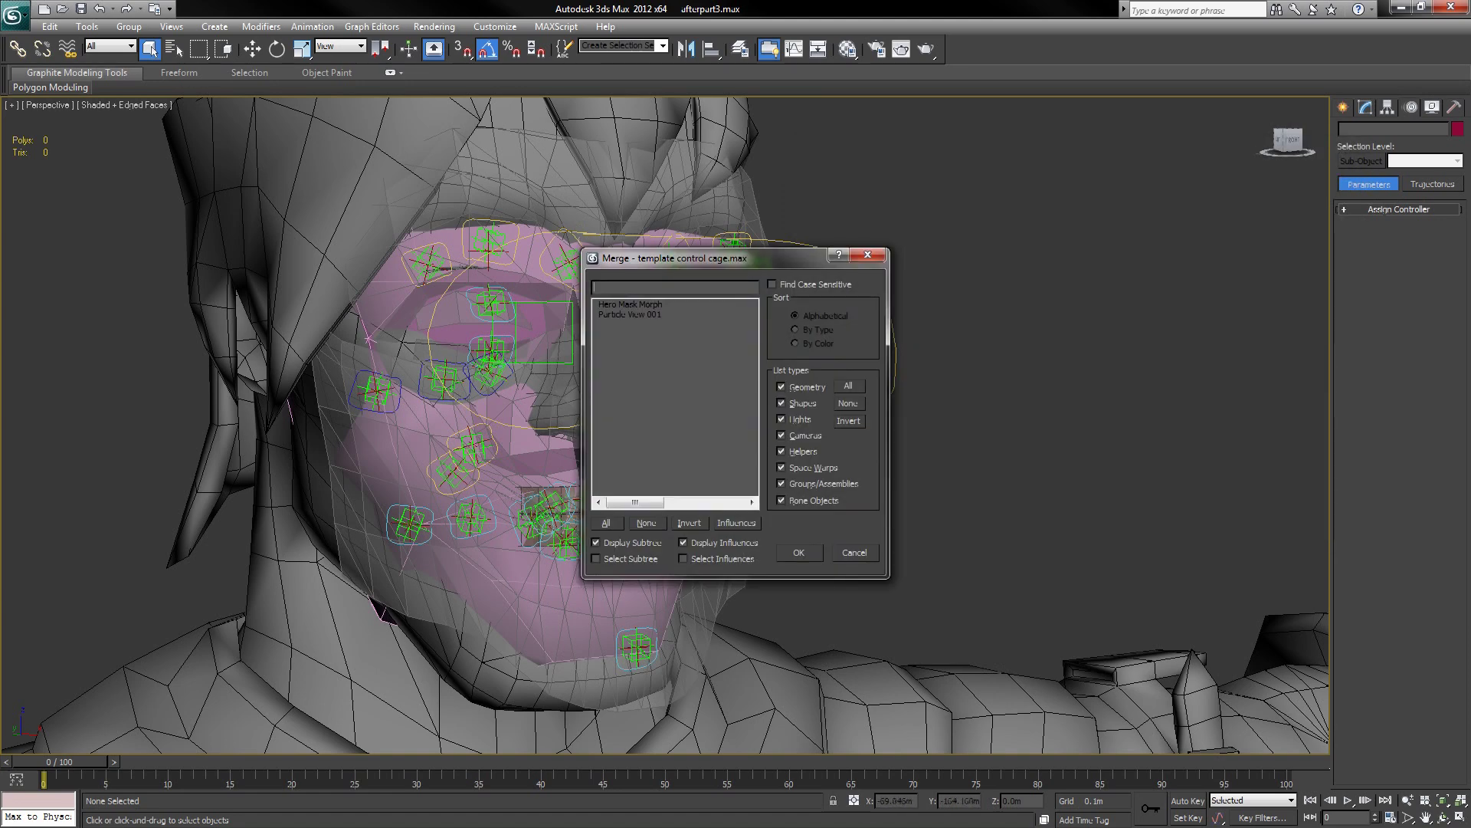
left_click(630, 304)
left_click(798, 552)
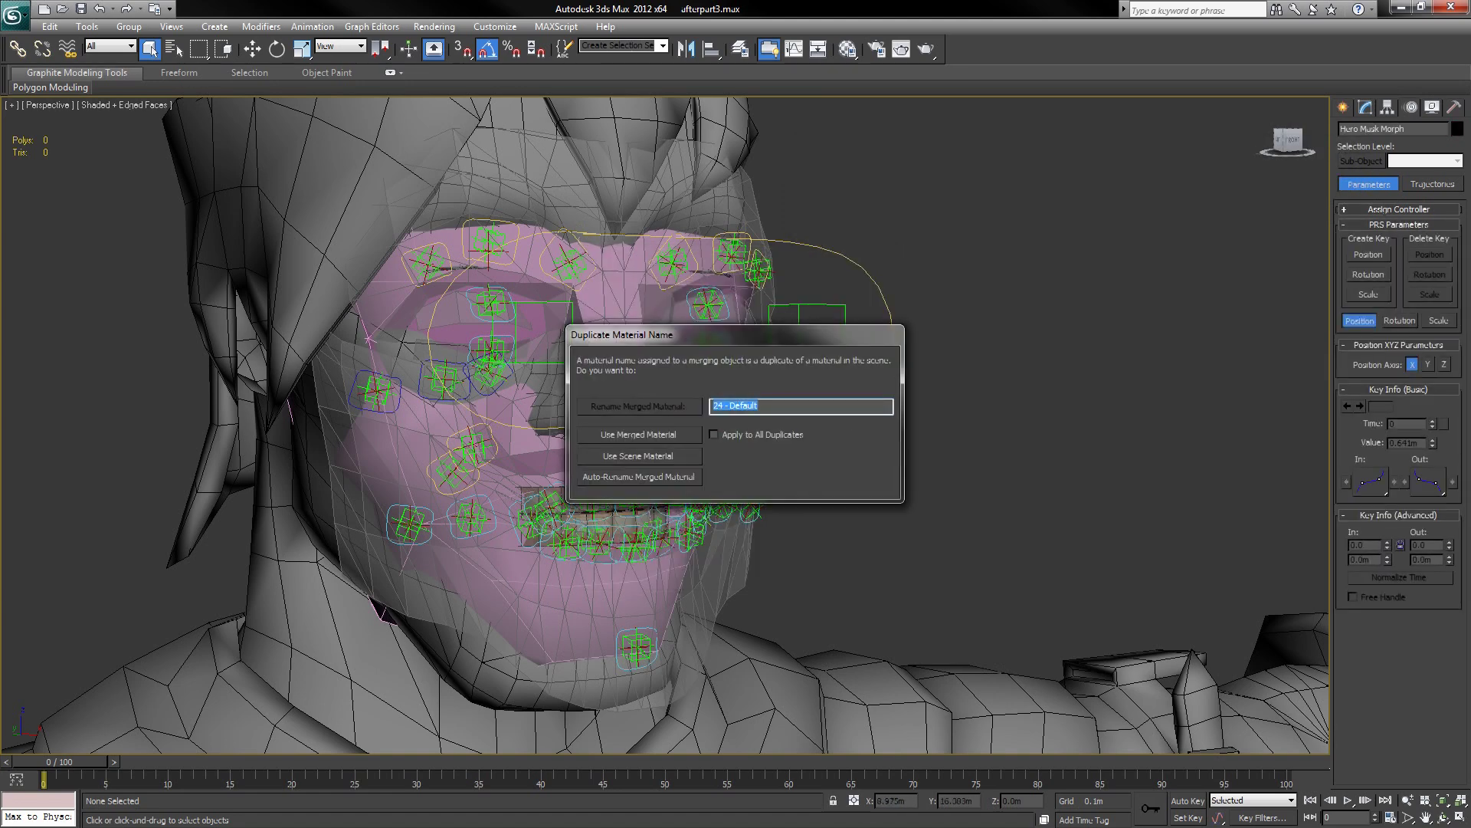
left_click(640, 456)
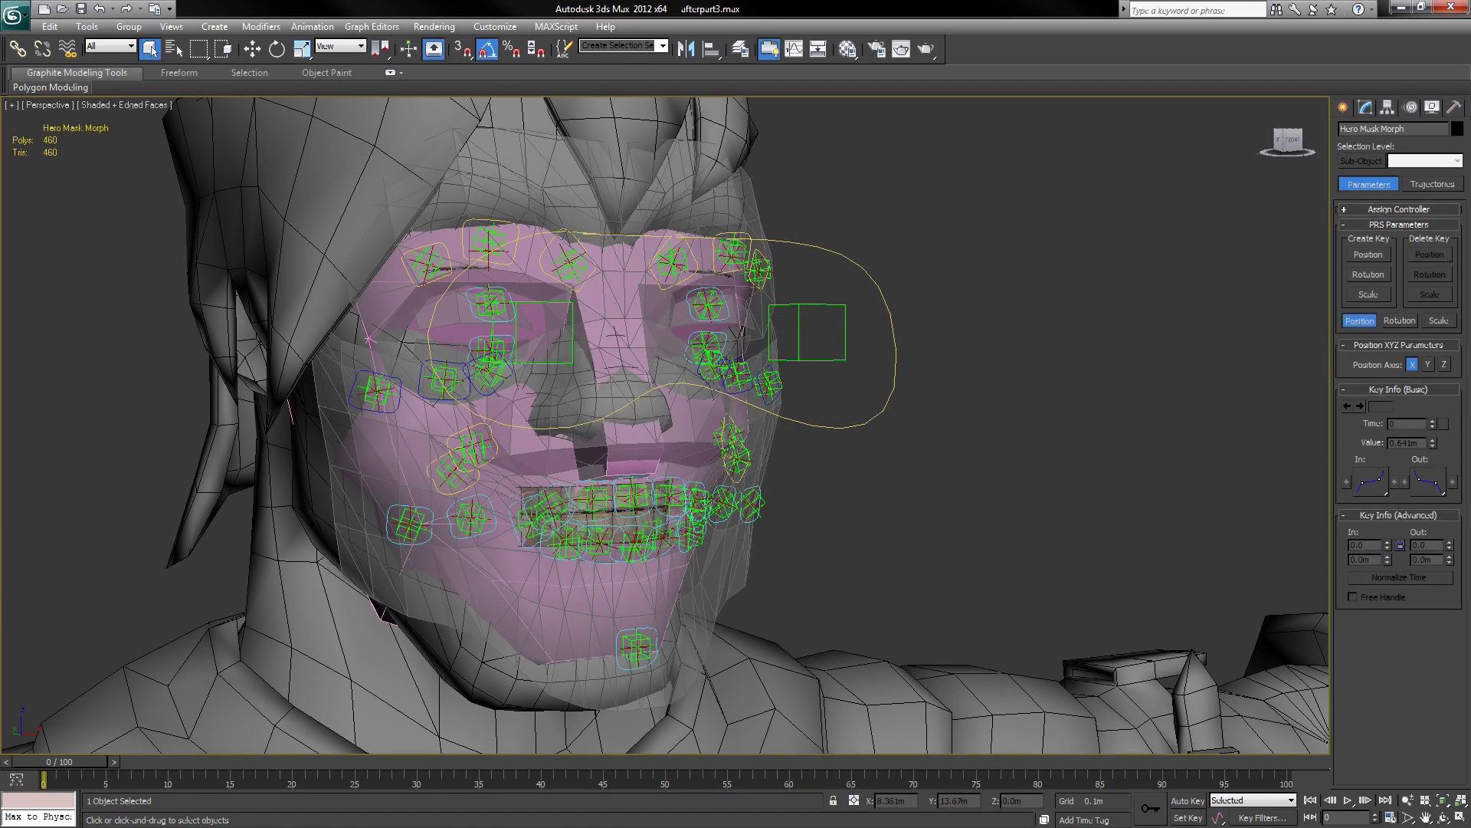
scroll(531, 423, "down", 5)
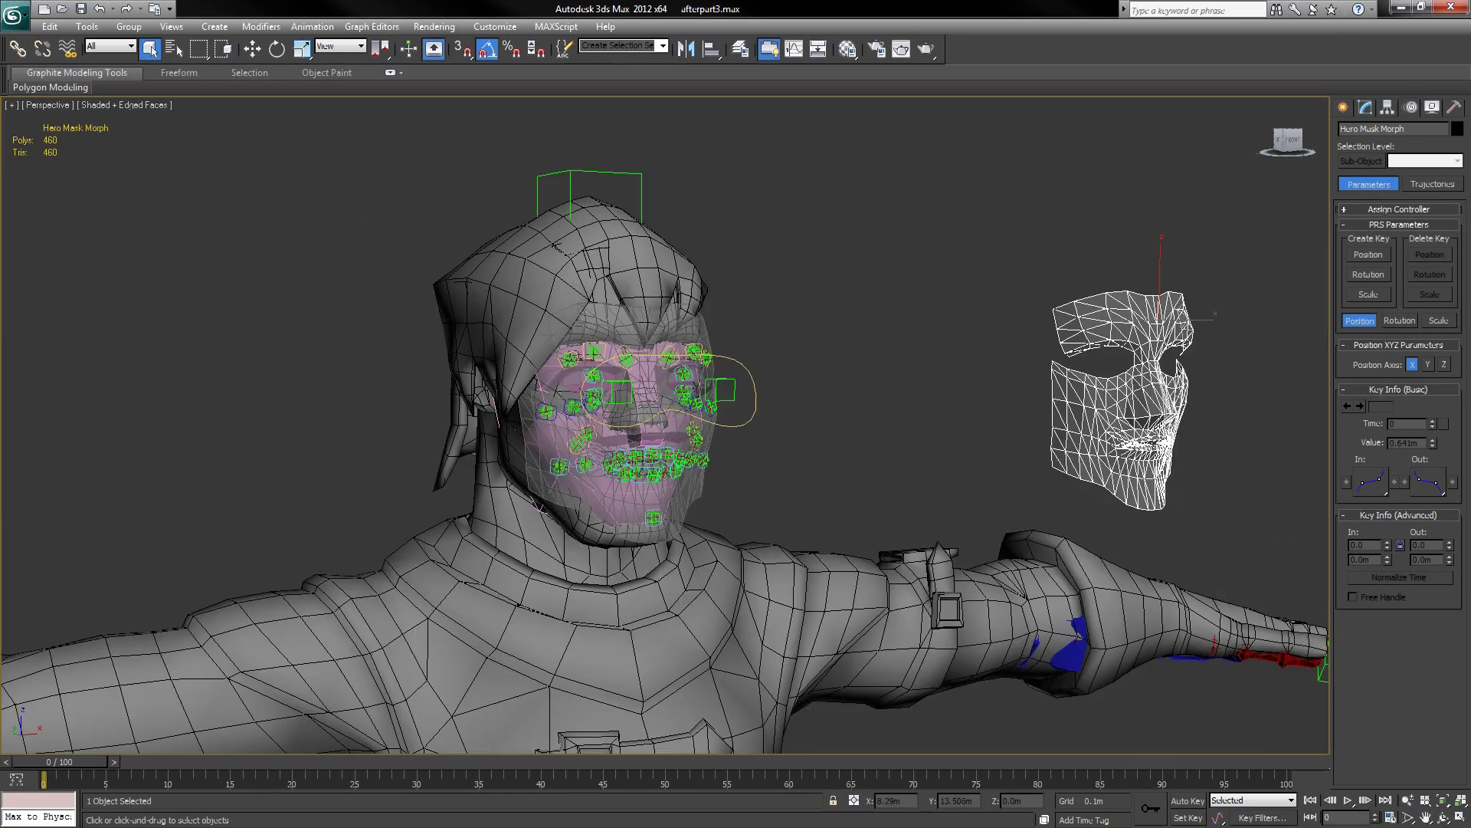
Step: Add Hero Mask Morph as a target in the control_cage Morpher's empty channel 51 and raise its value until the mask fits the hero's face
middle_click_drag(531, 423, 466, 429, "alt")
scroll(665, 425, "up", 2)
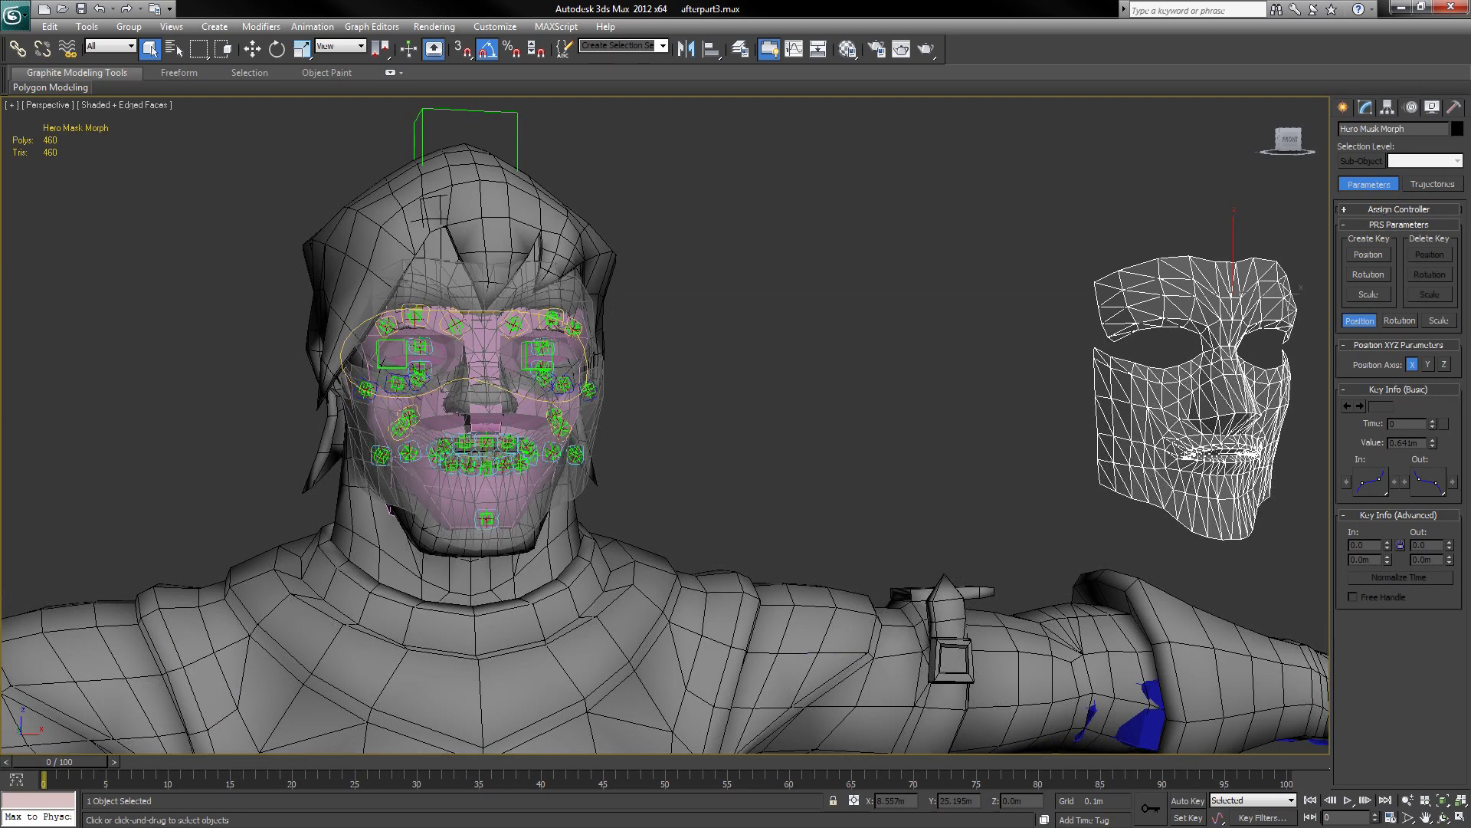
left_click(372, 296)
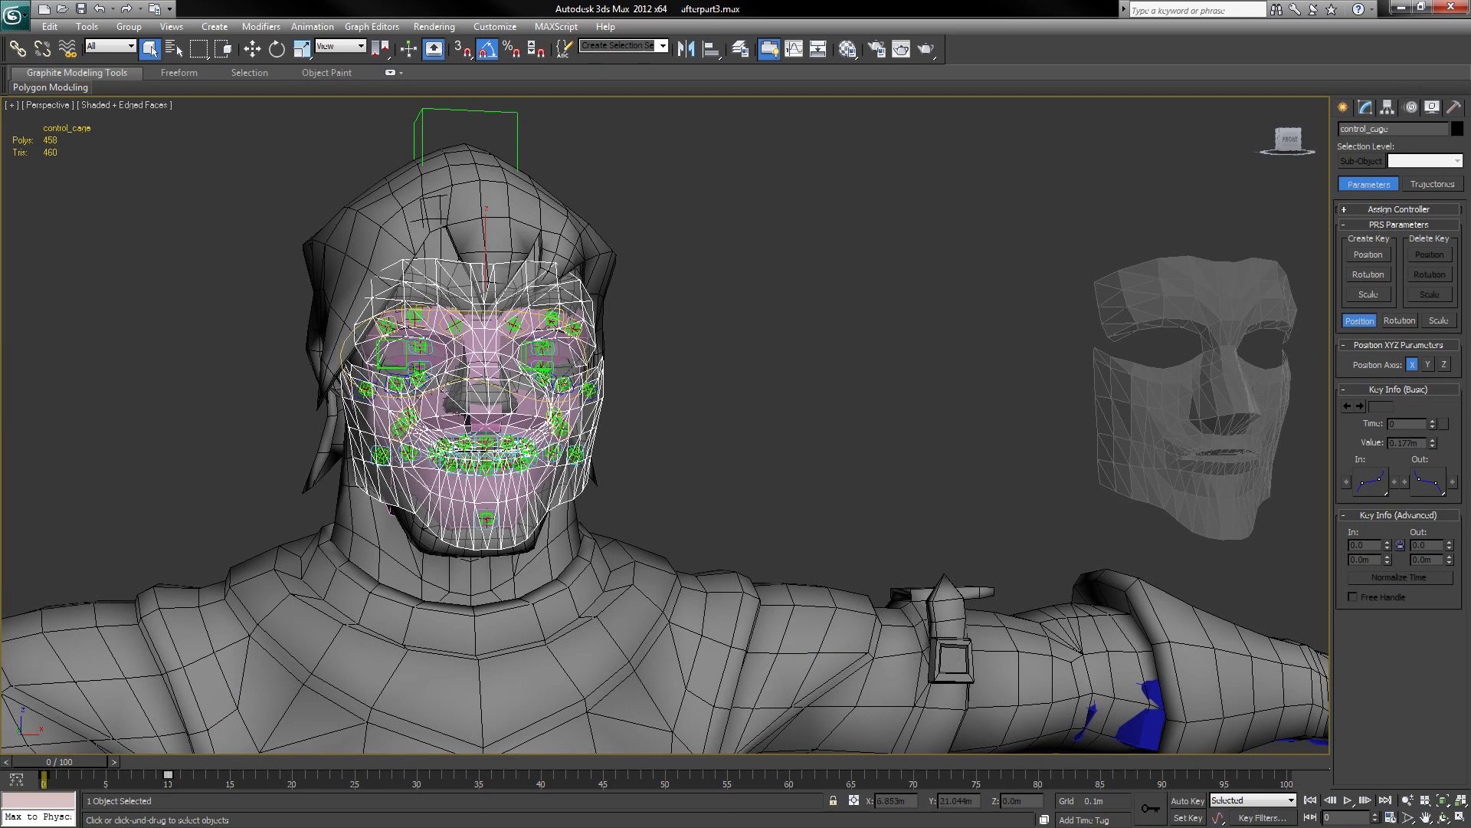
left_click(1365, 107)
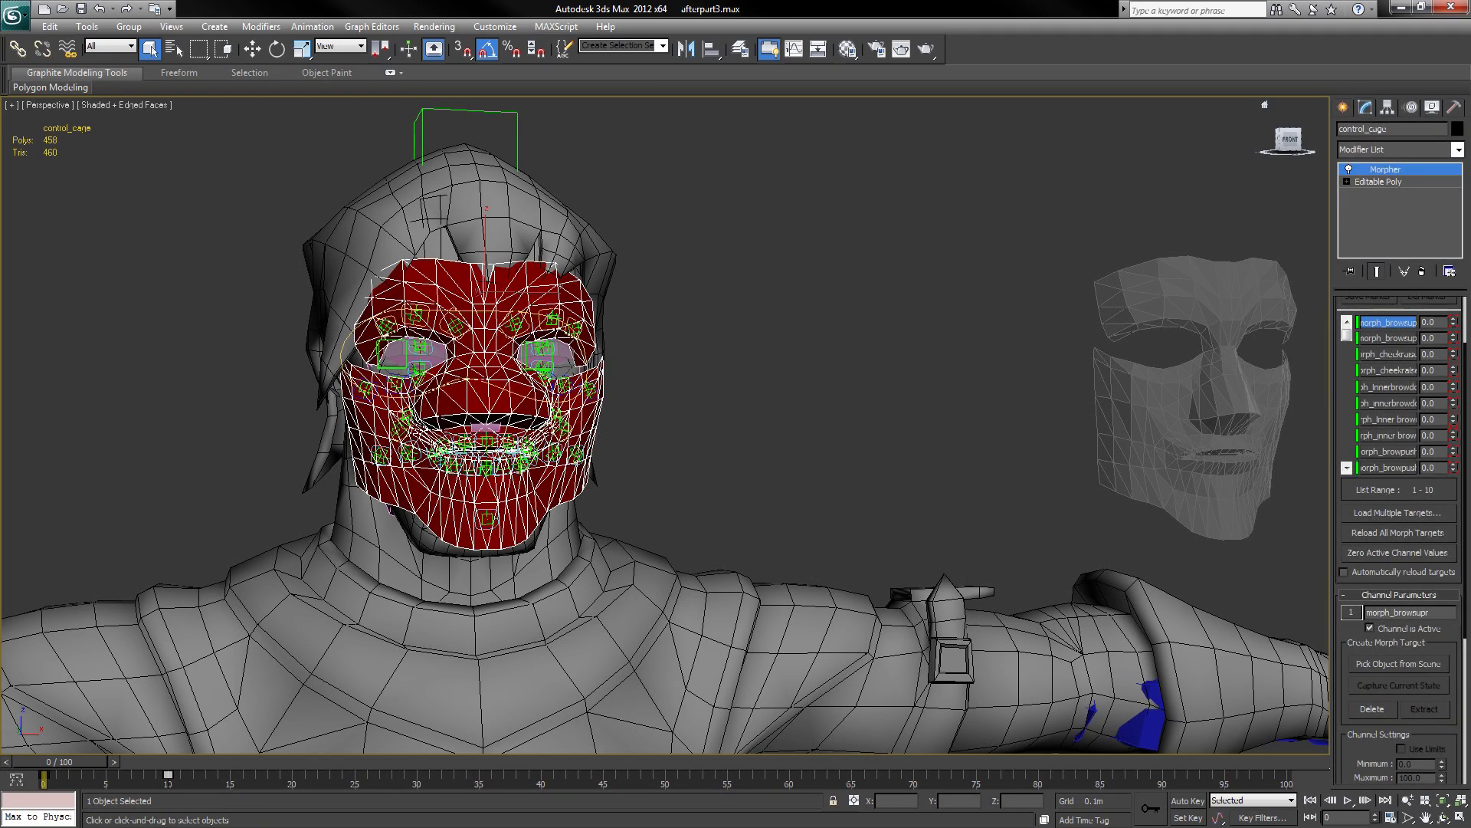
left_click_drag(1347, 335, 1346, 397)
left_click(1389, 388)
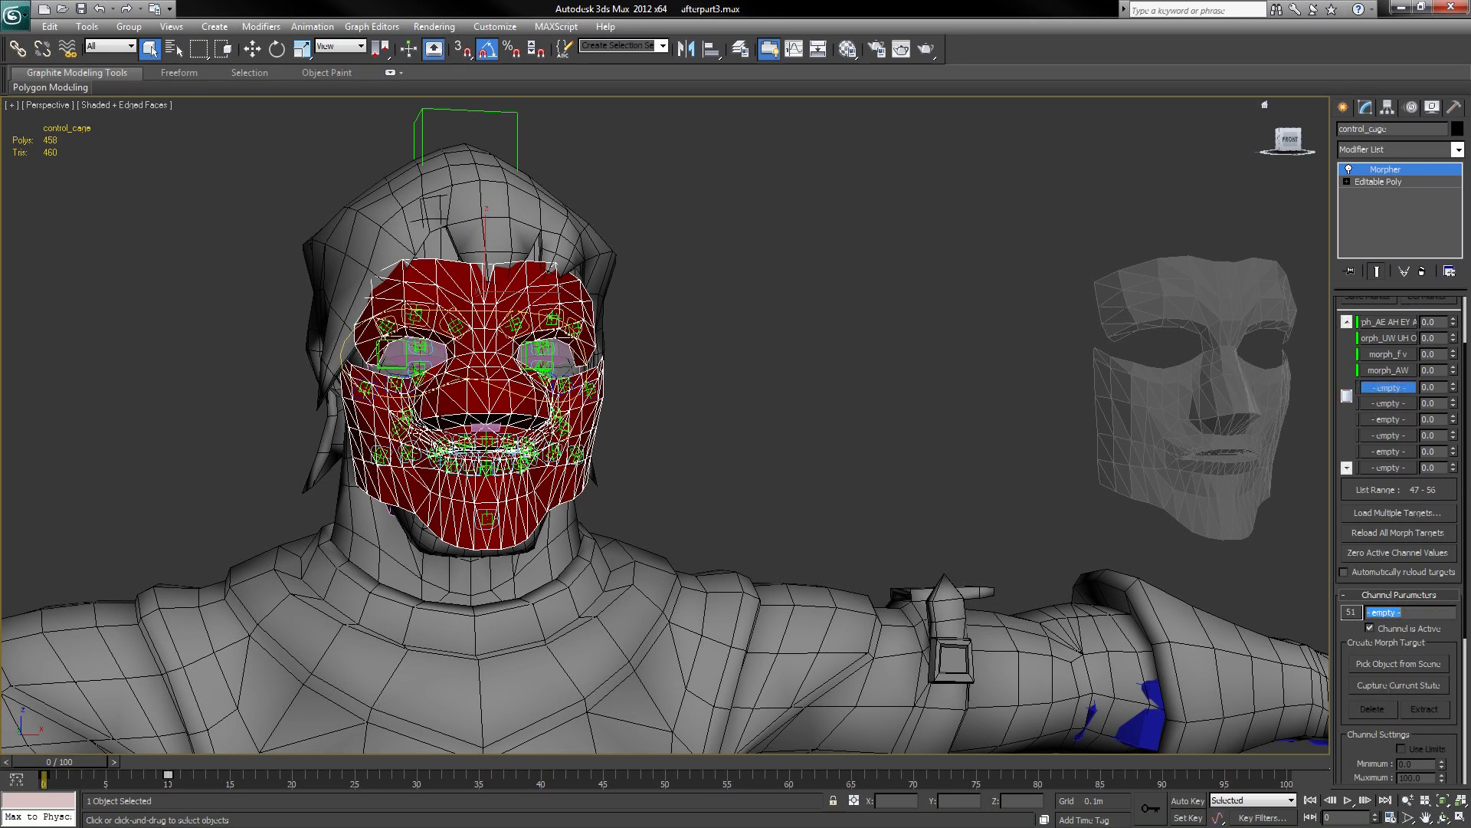
left_click(1399, 663)
left_click(1226, 387)
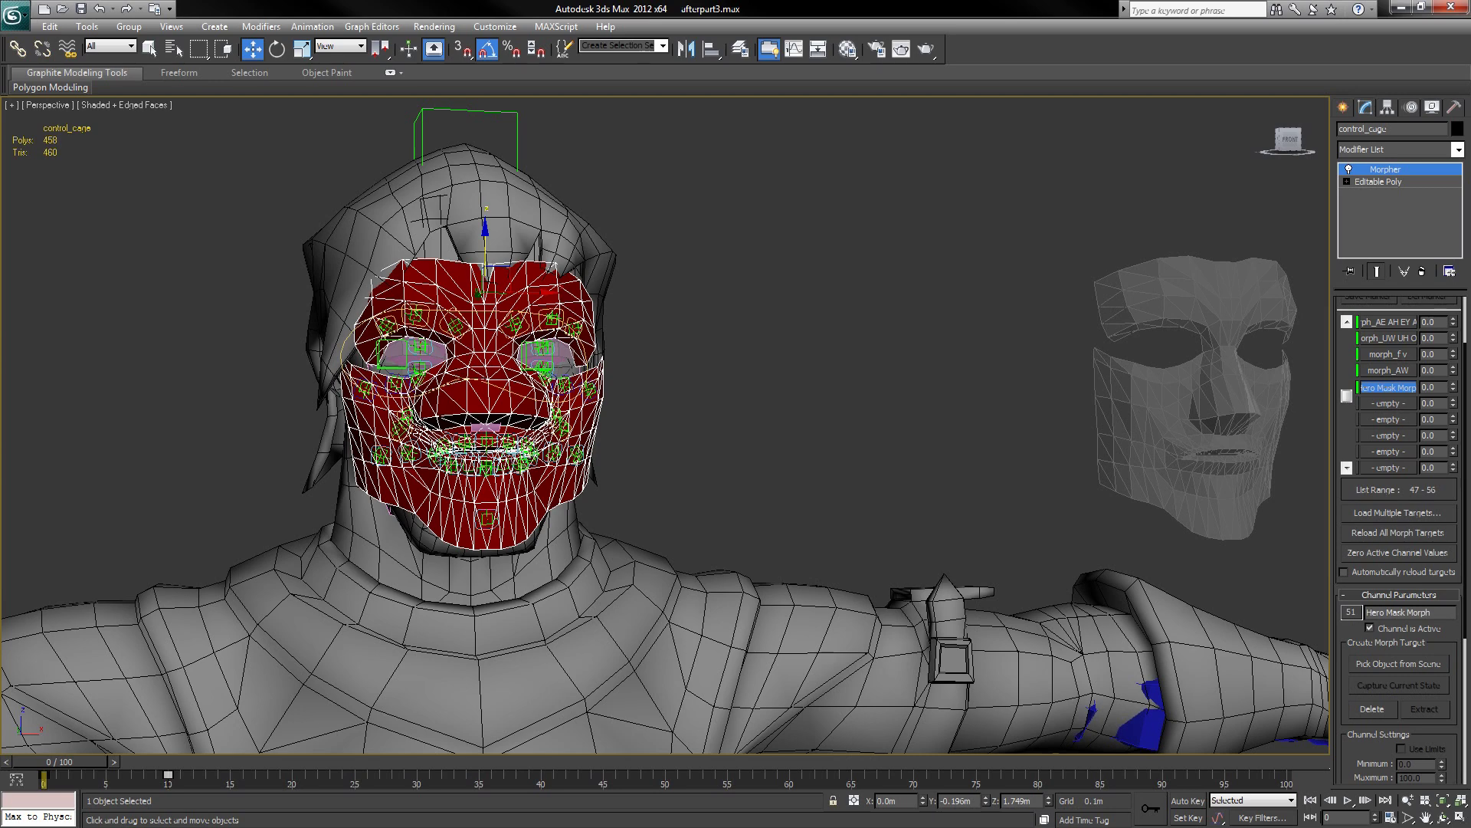
left_click_drag(1453, 386, 1453, 303)
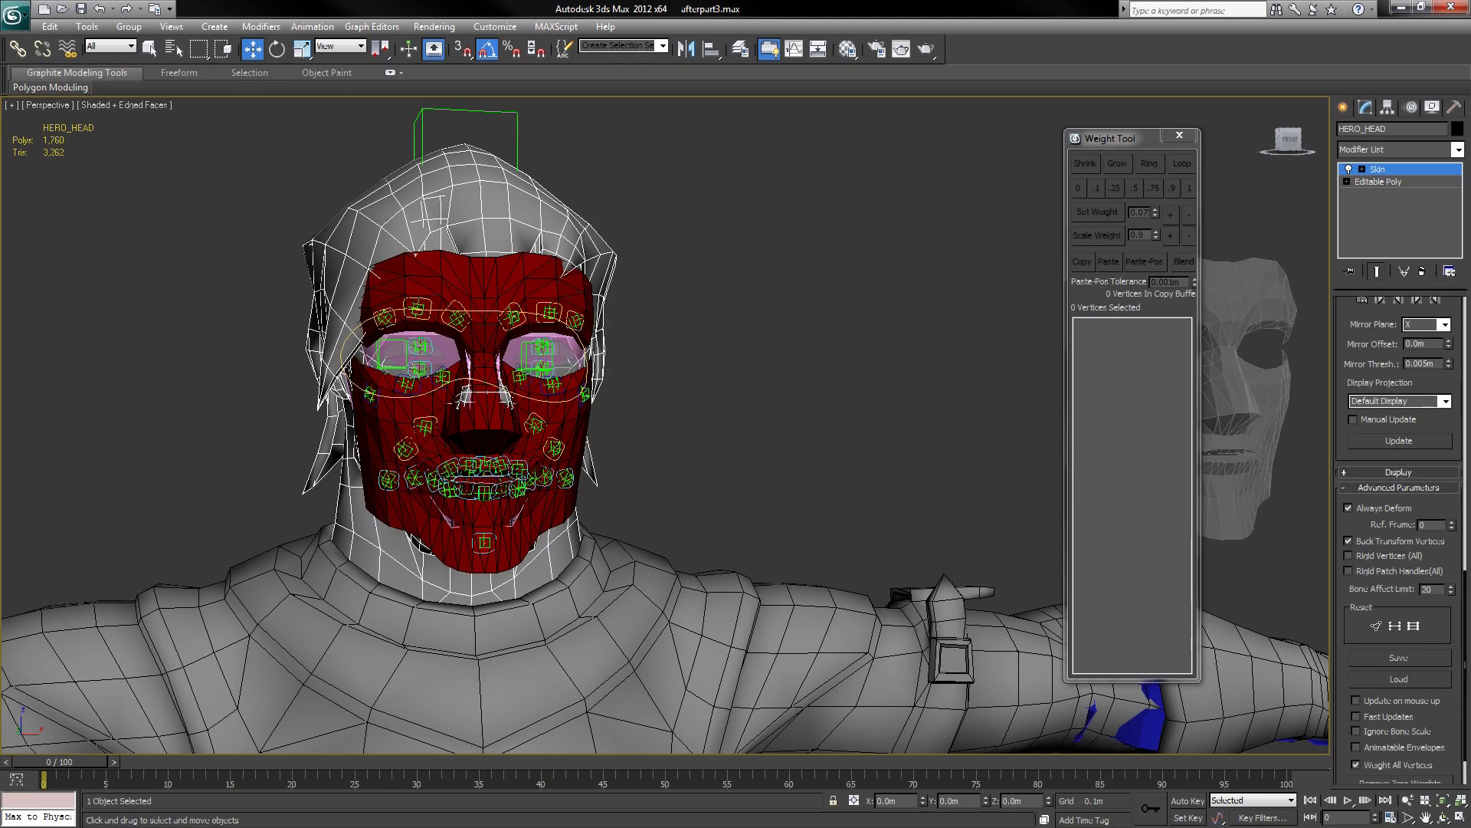
Step: For the HERO_HEAD Skin modifier, start adding bones and select all the weight_ helpers down to weight_bottomlip1l
scroll(1401, 537, "up", 10)
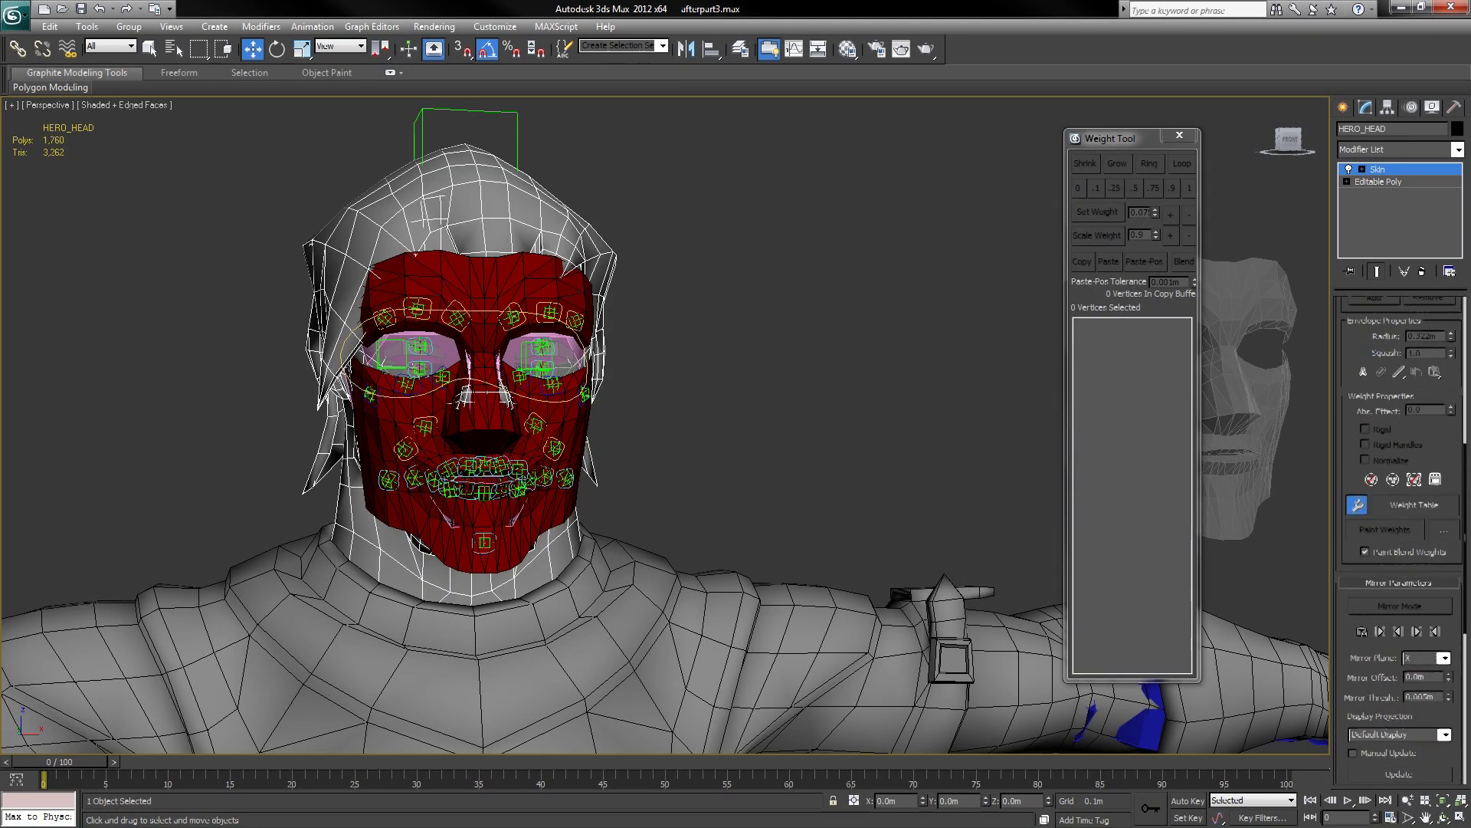
scroll(1401, 537, "up", 5)
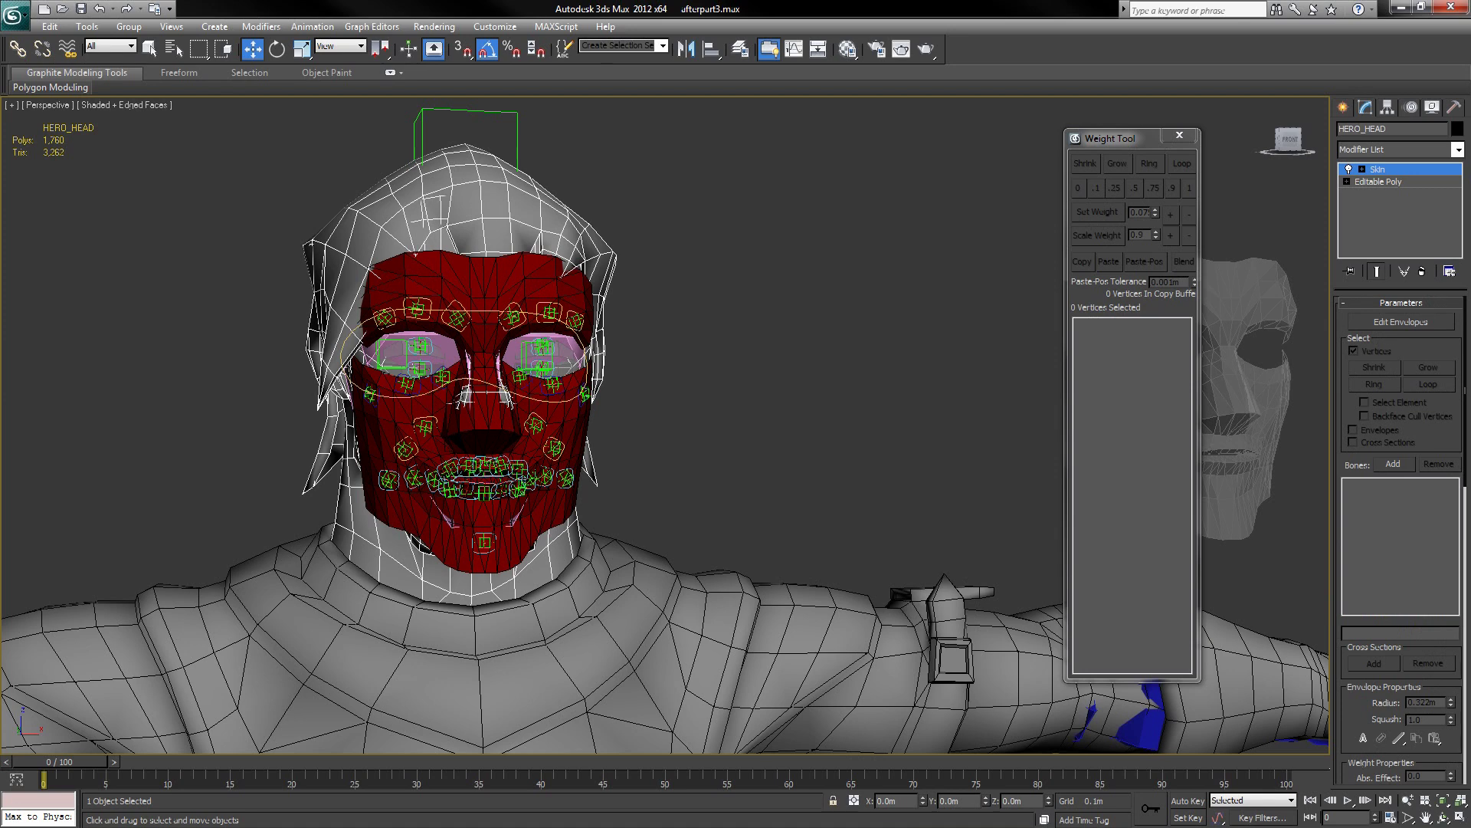
left_click(1394, 465)
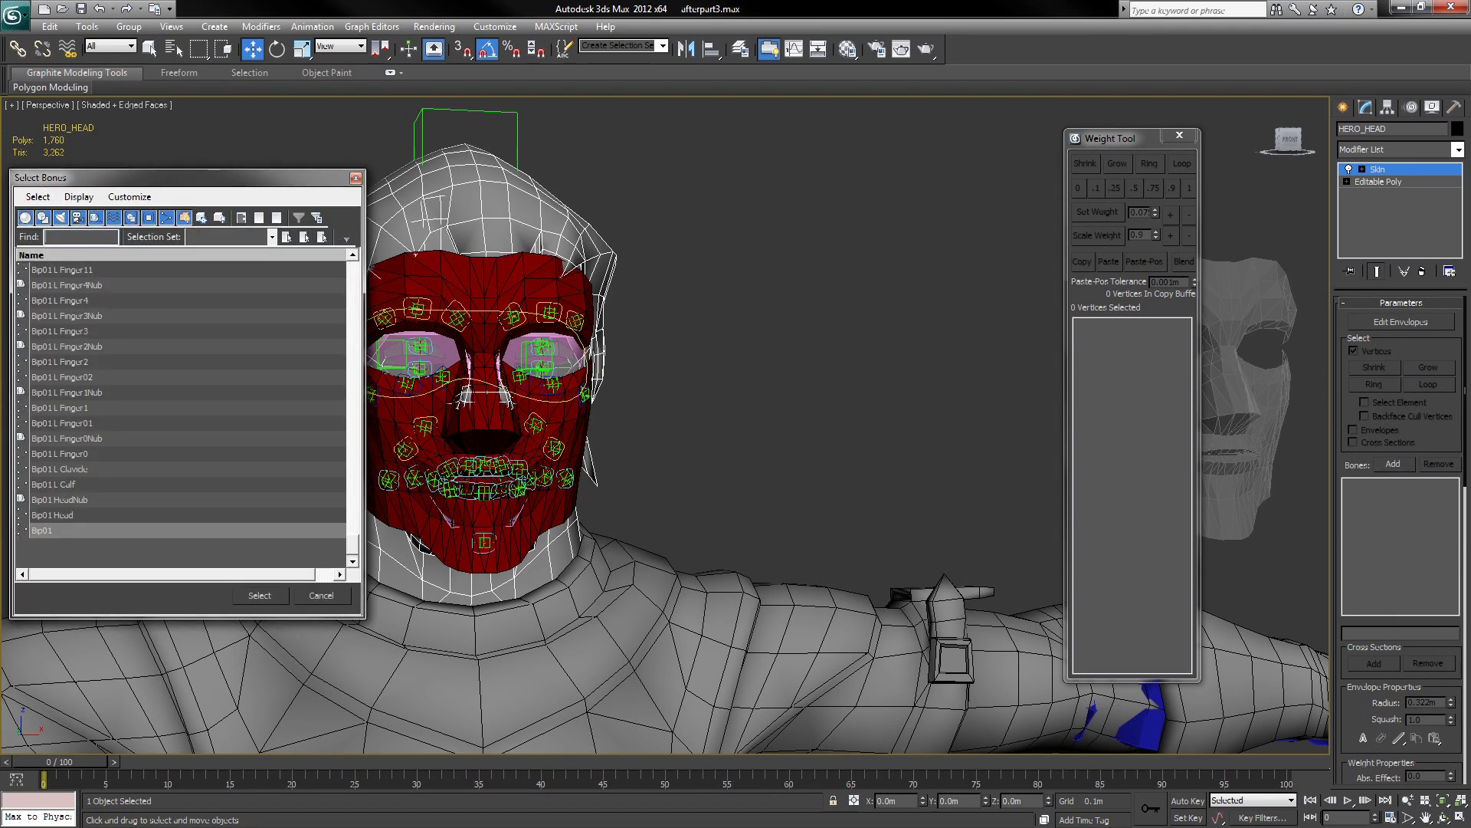
left_click_drag(352, 543, 353, 303)
left_click(59, 270)
left_click(68, 423, "shift")
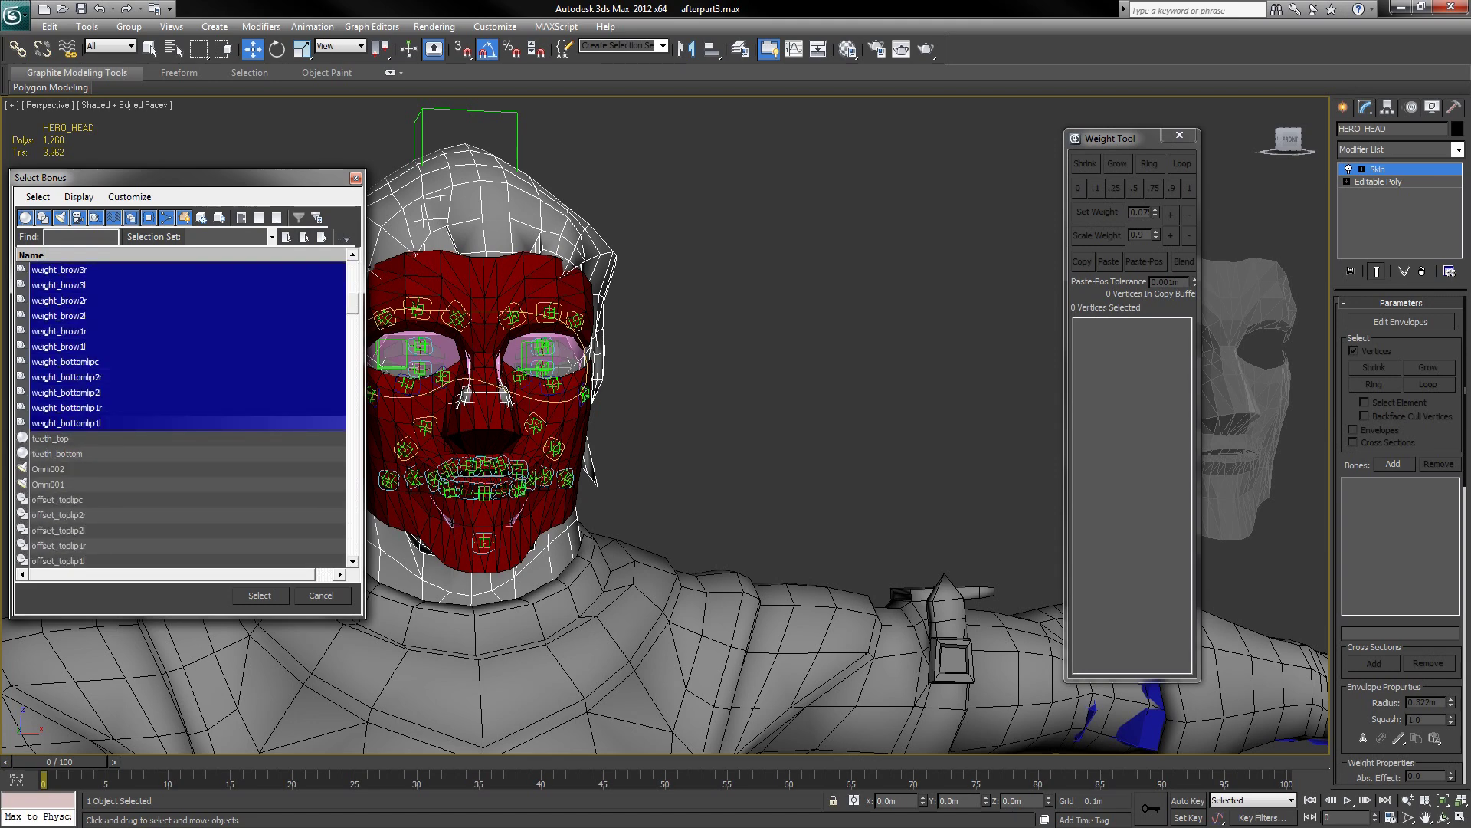
Step: Include Bip01 Spine2, Bip01 Neck and Bip01 Head in the selection and add all the chosen bones to HERO_HEAD's Skin
scroll(183, 413, "down", 10)
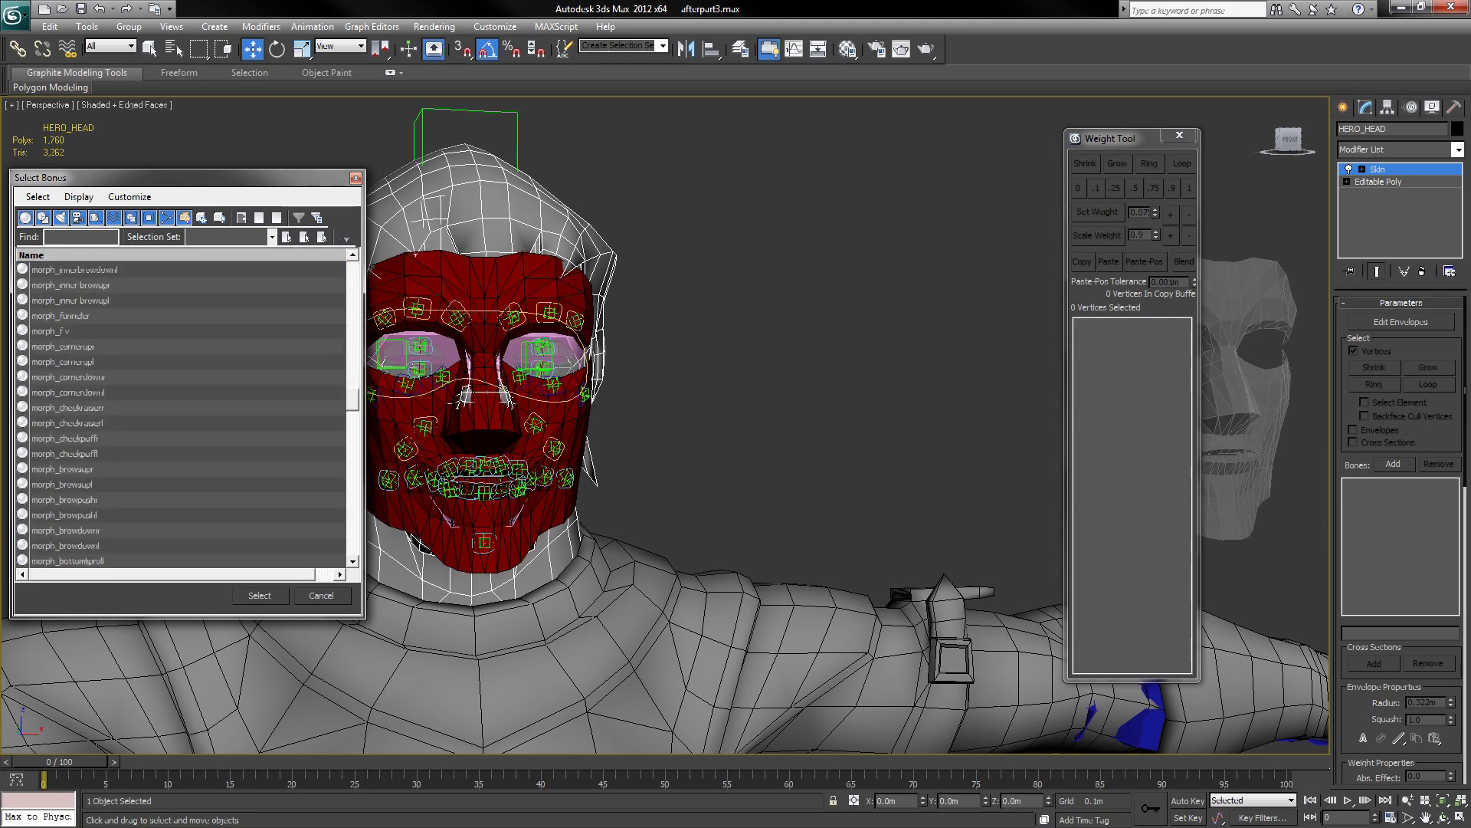
scroll(184, 414, "down", 10)
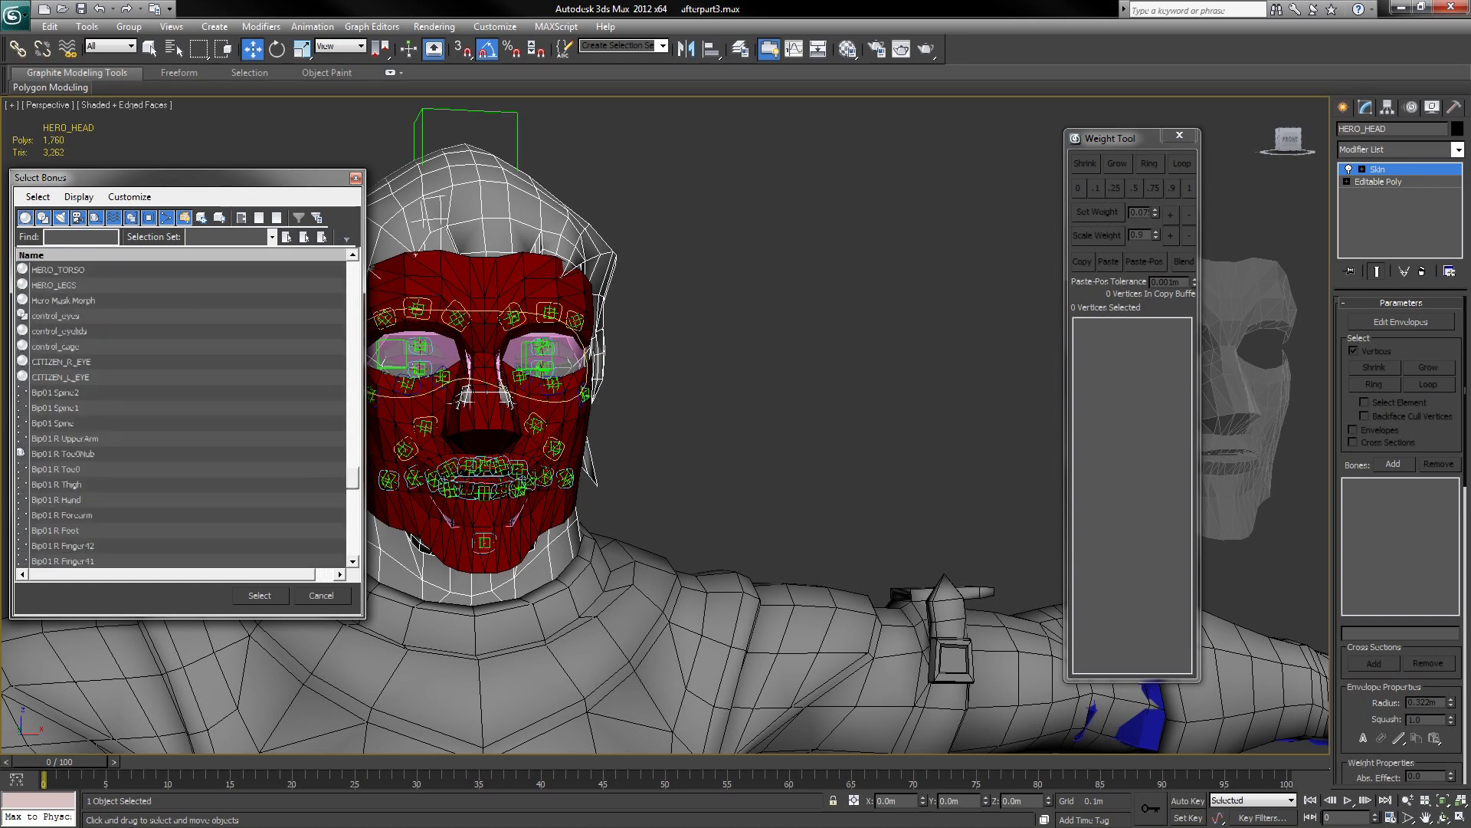
scroll(184, 414, "down", 1)
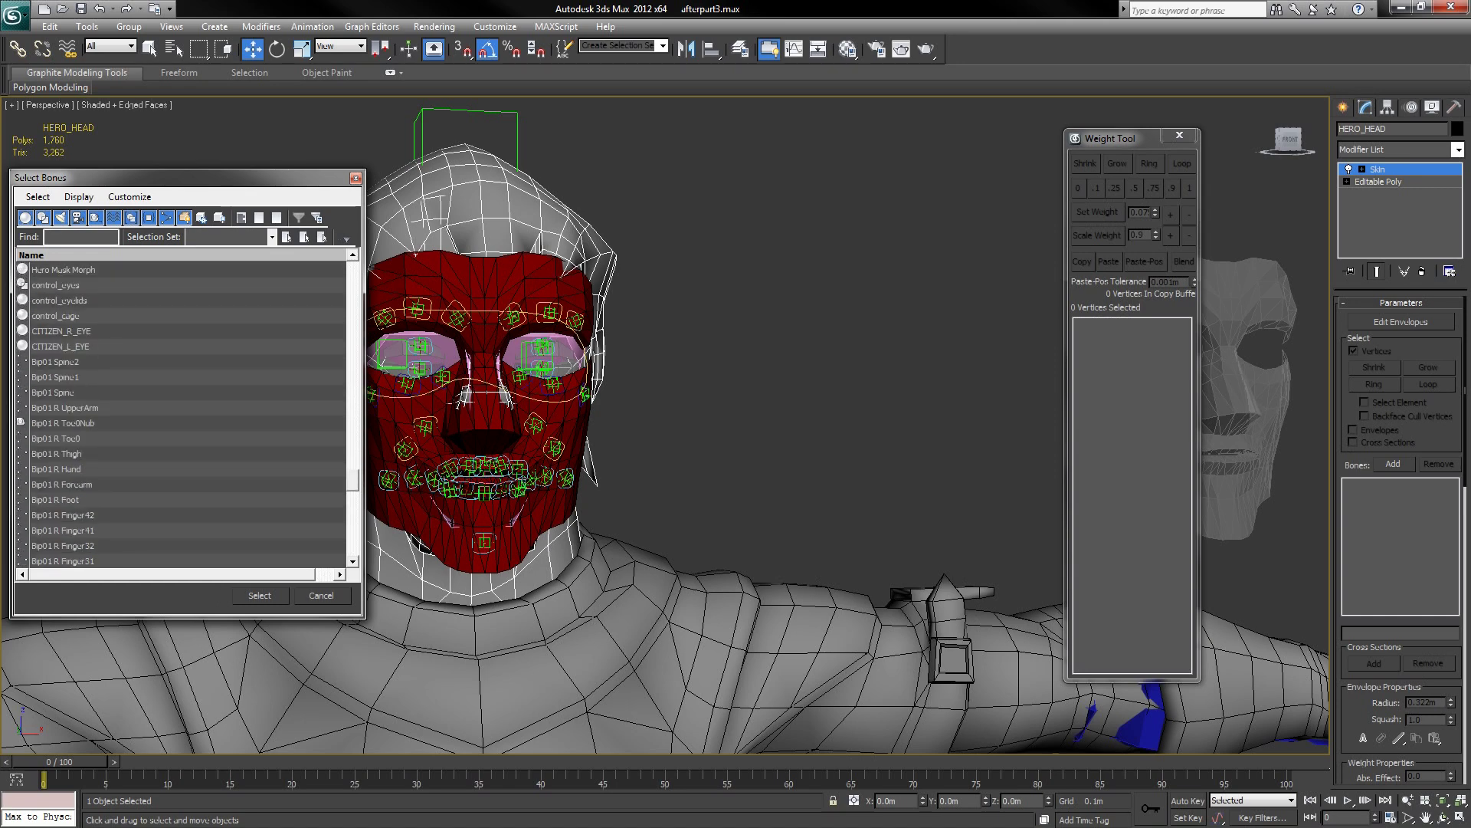
left_click(56, 362)
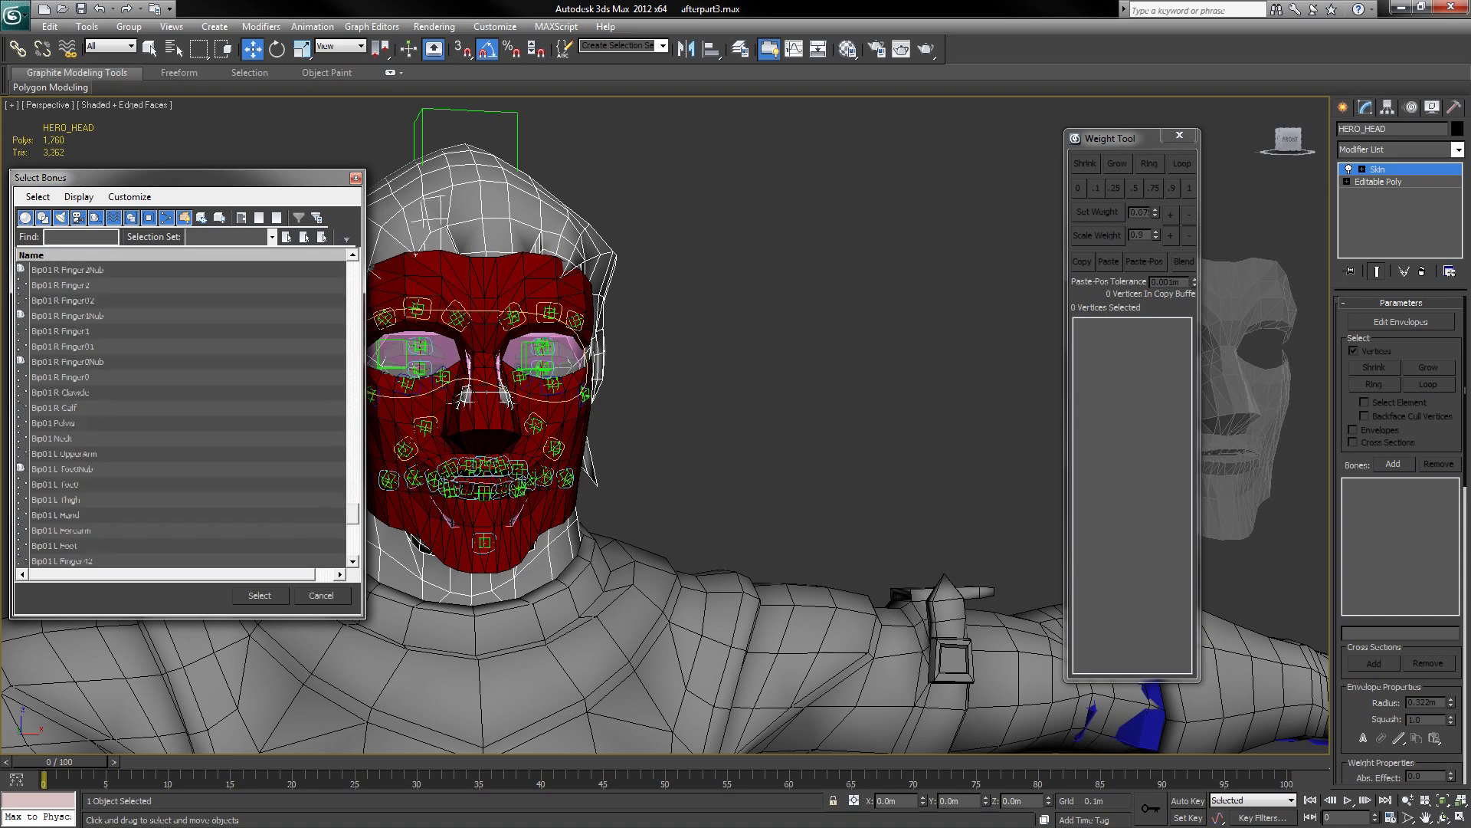
scroll(184, 414, "down", 7)
left_click(52, 392, "ctrl")
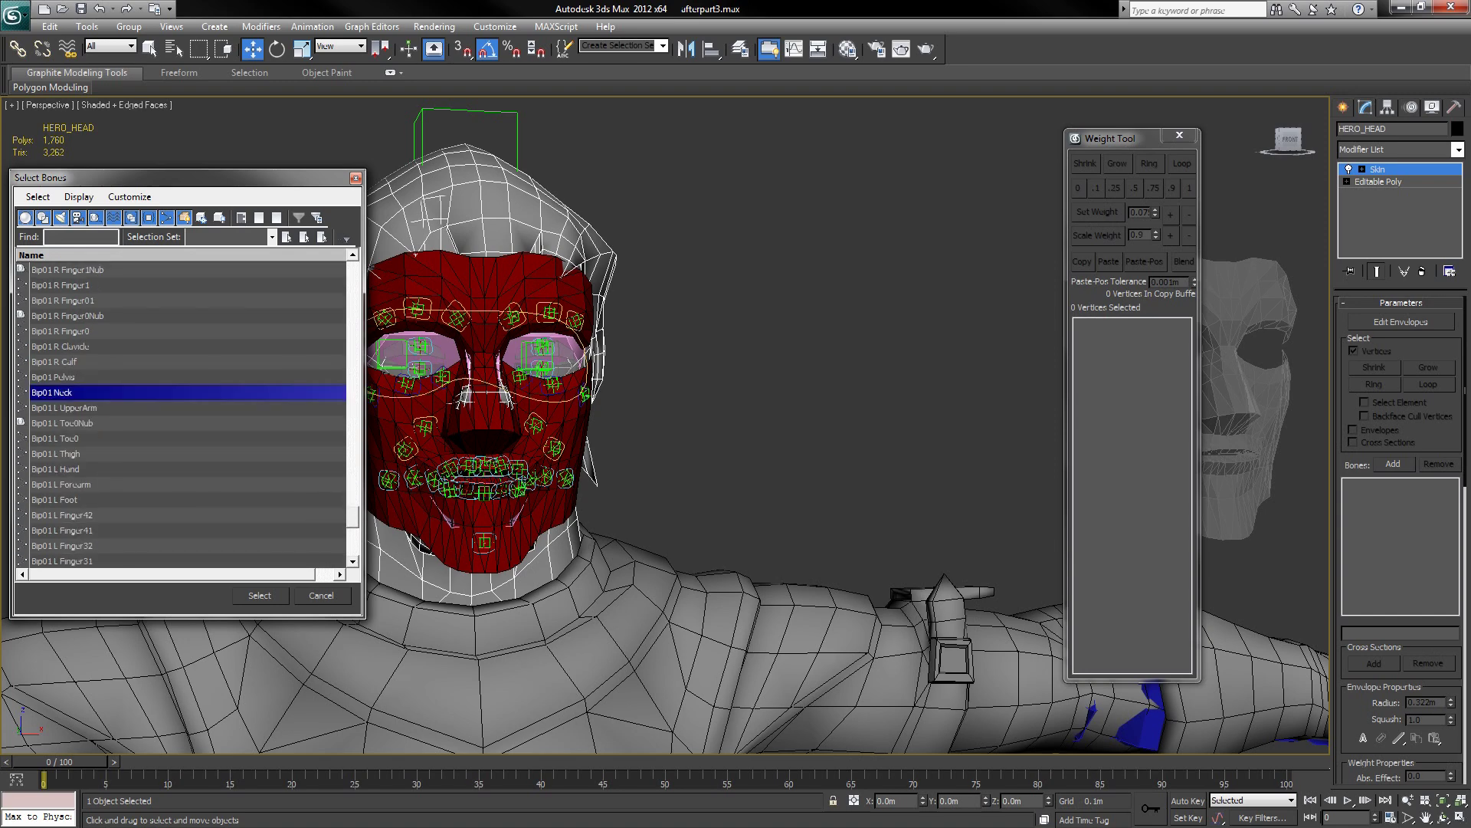
scroll(183, 414, "down", 7)
left_click(53, 531, "ctrl")
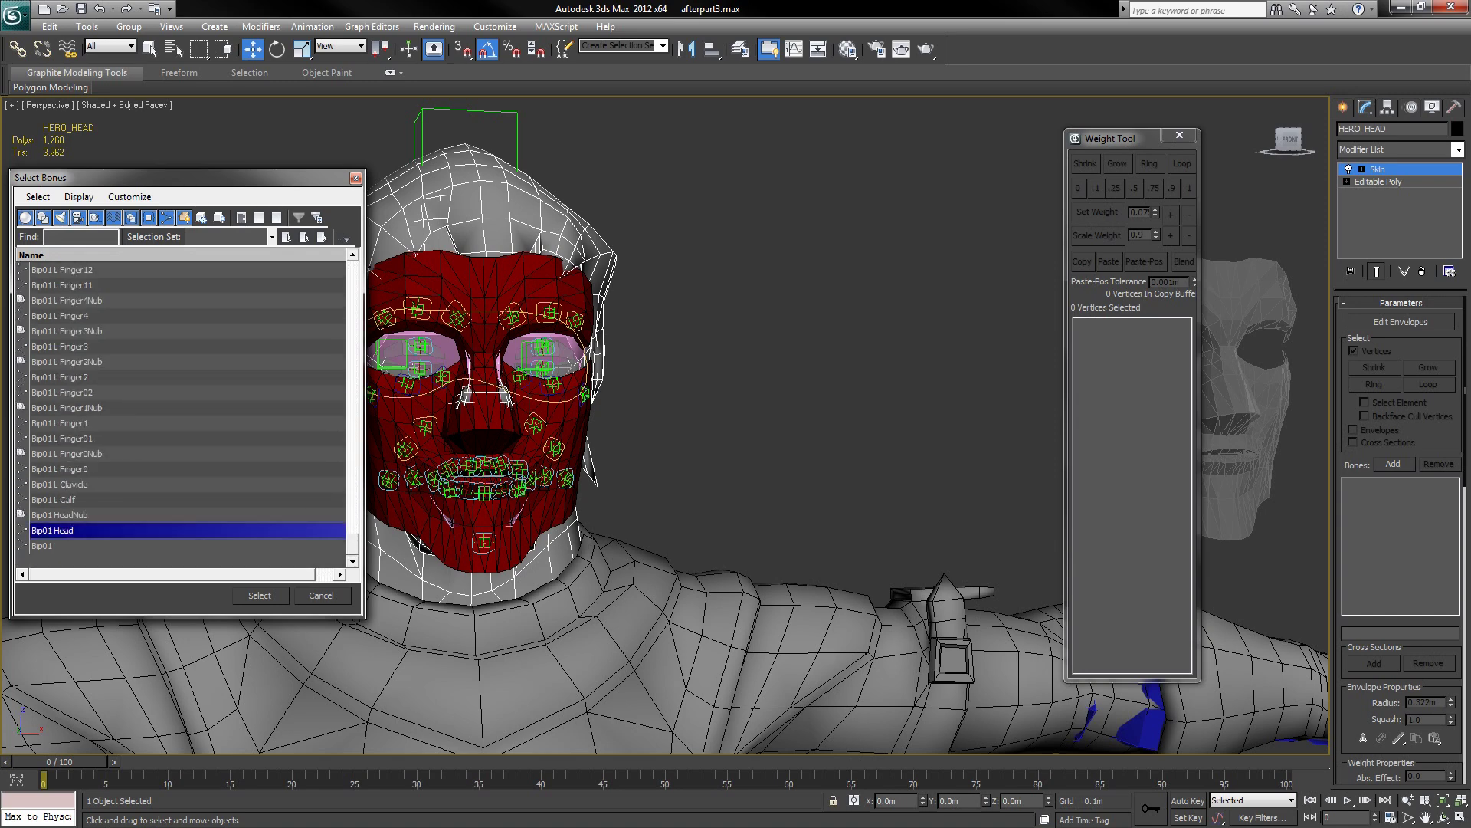
left_click(260, 596)
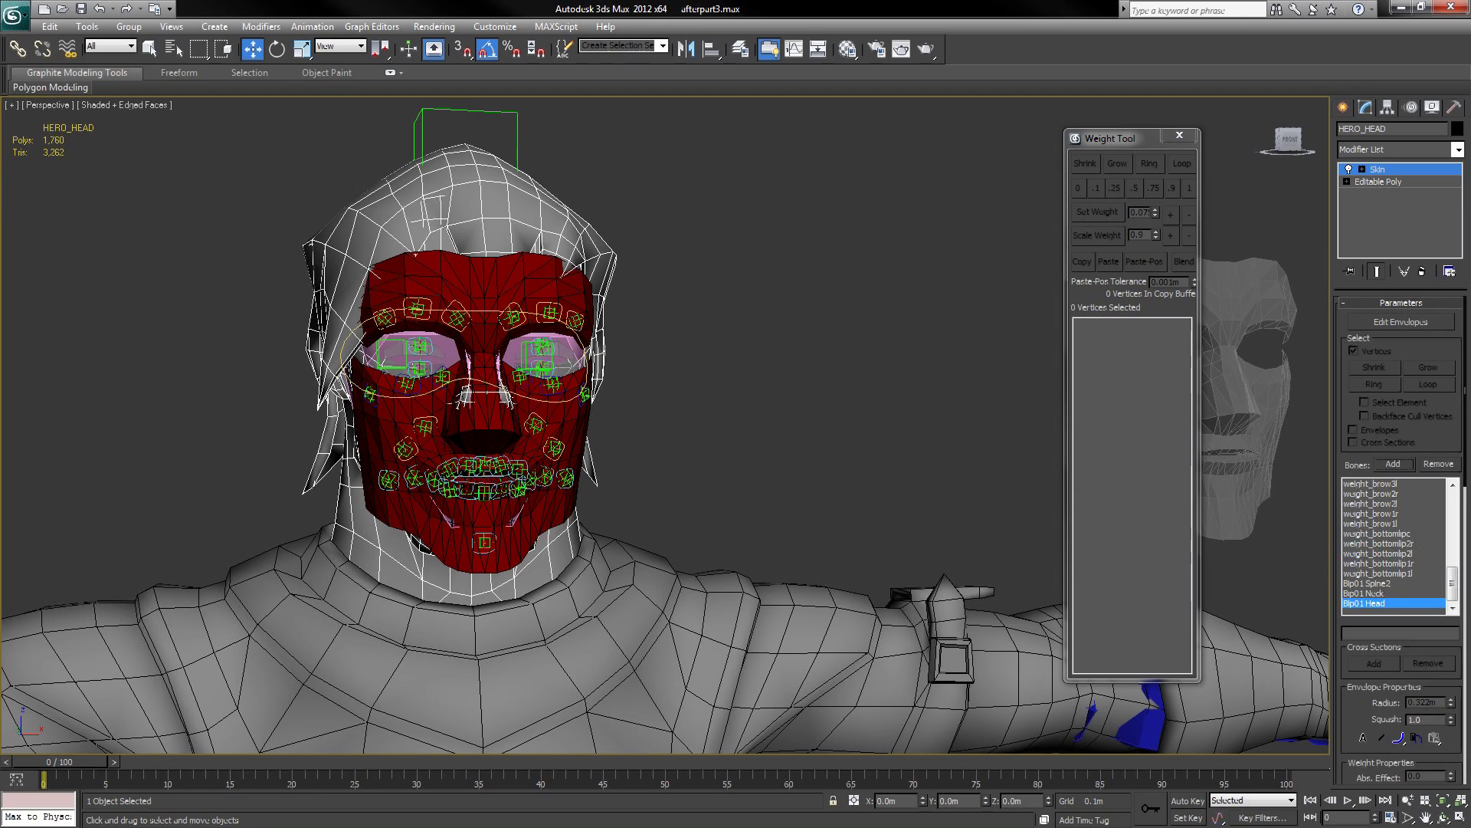
Step: Load the saved head.env envelopes into HERO_HEAD's Skin, matching the incoming envelopes by name, and deselect the head
scroll(1401, 537, "down", 10)
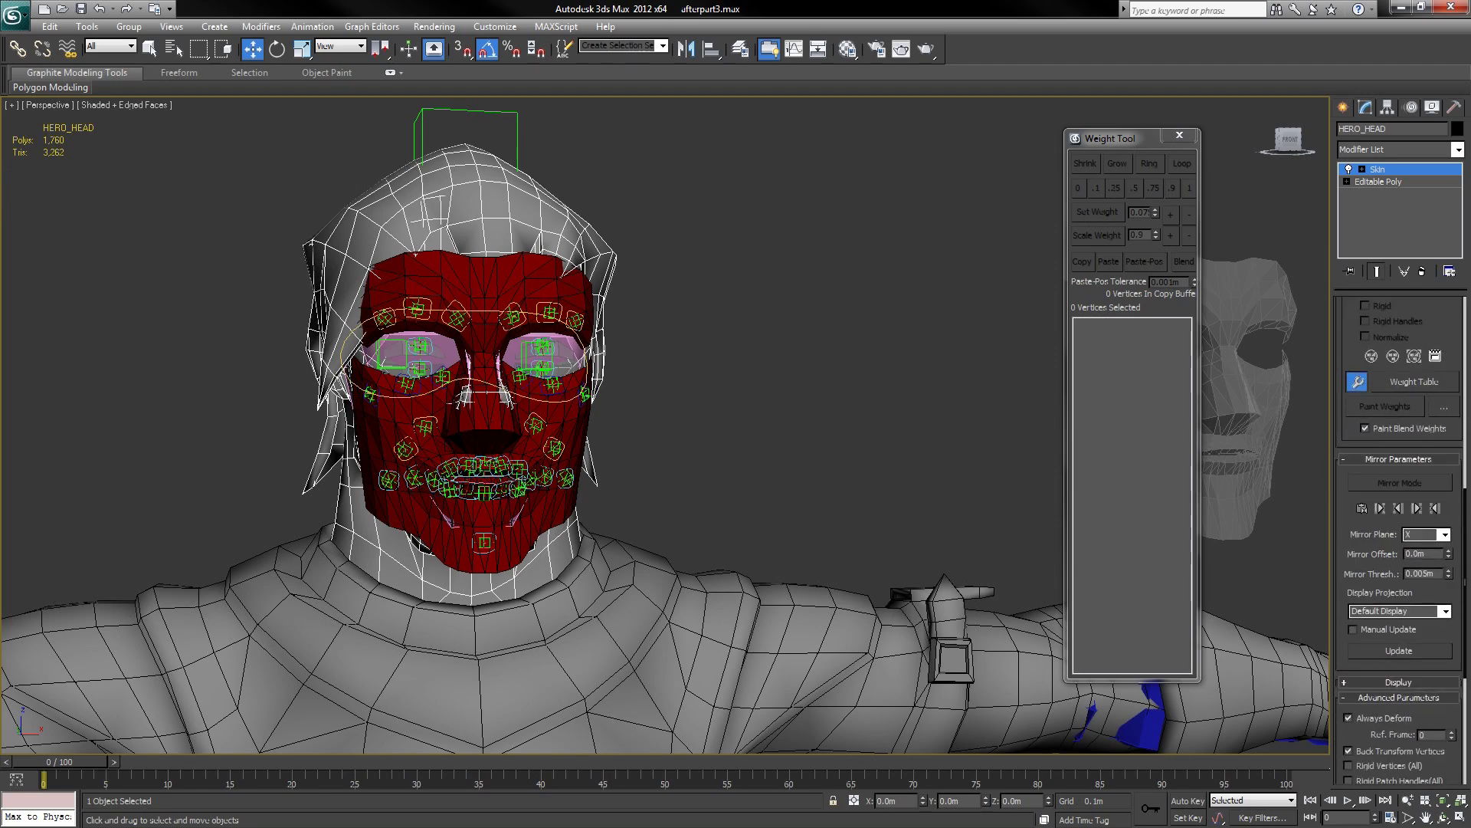
scroll(1401, 536, "down", 3)
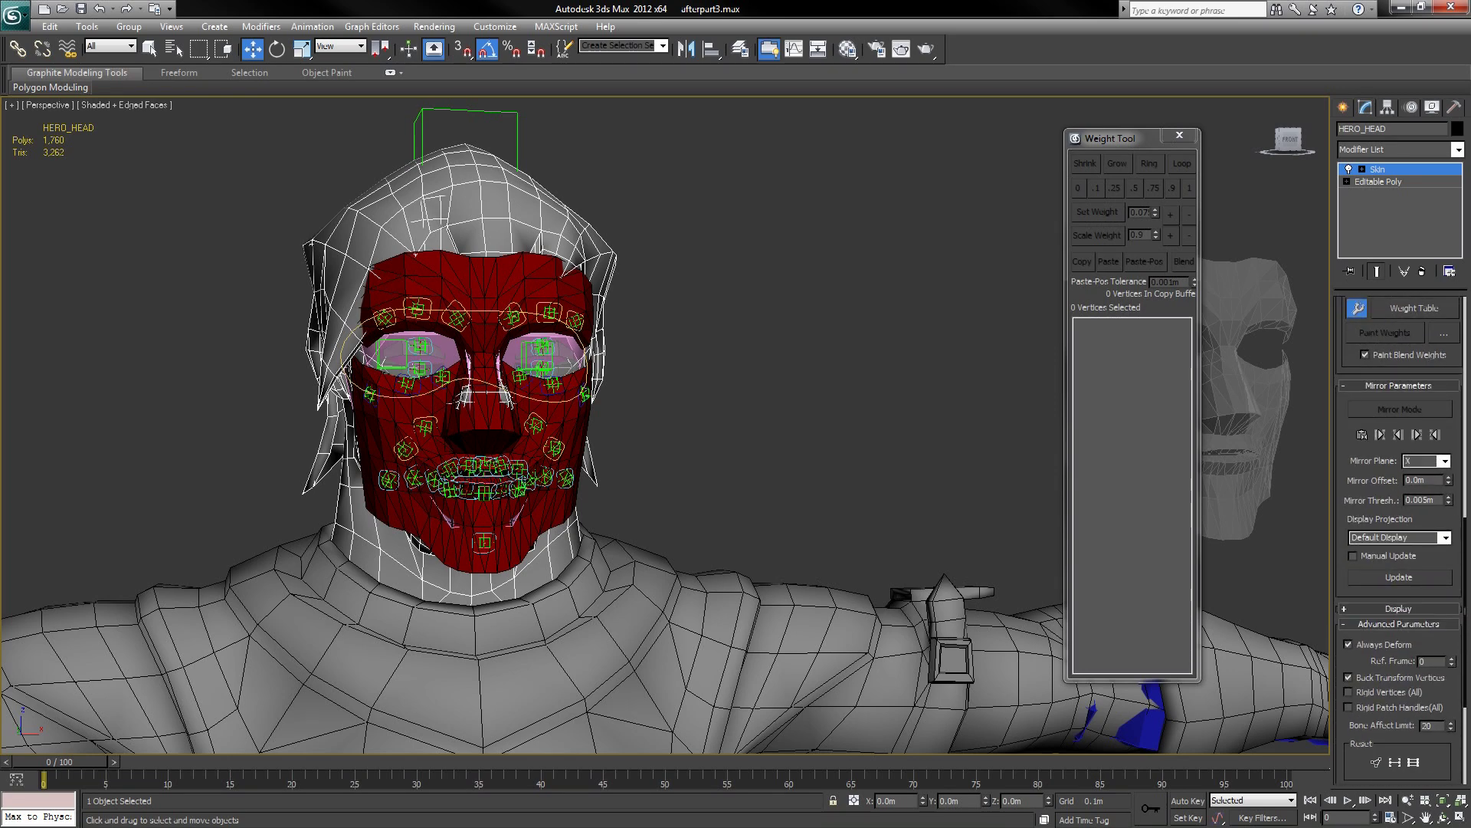
scroll(1399, 637, "down", 7)
left_click(1398, 637)
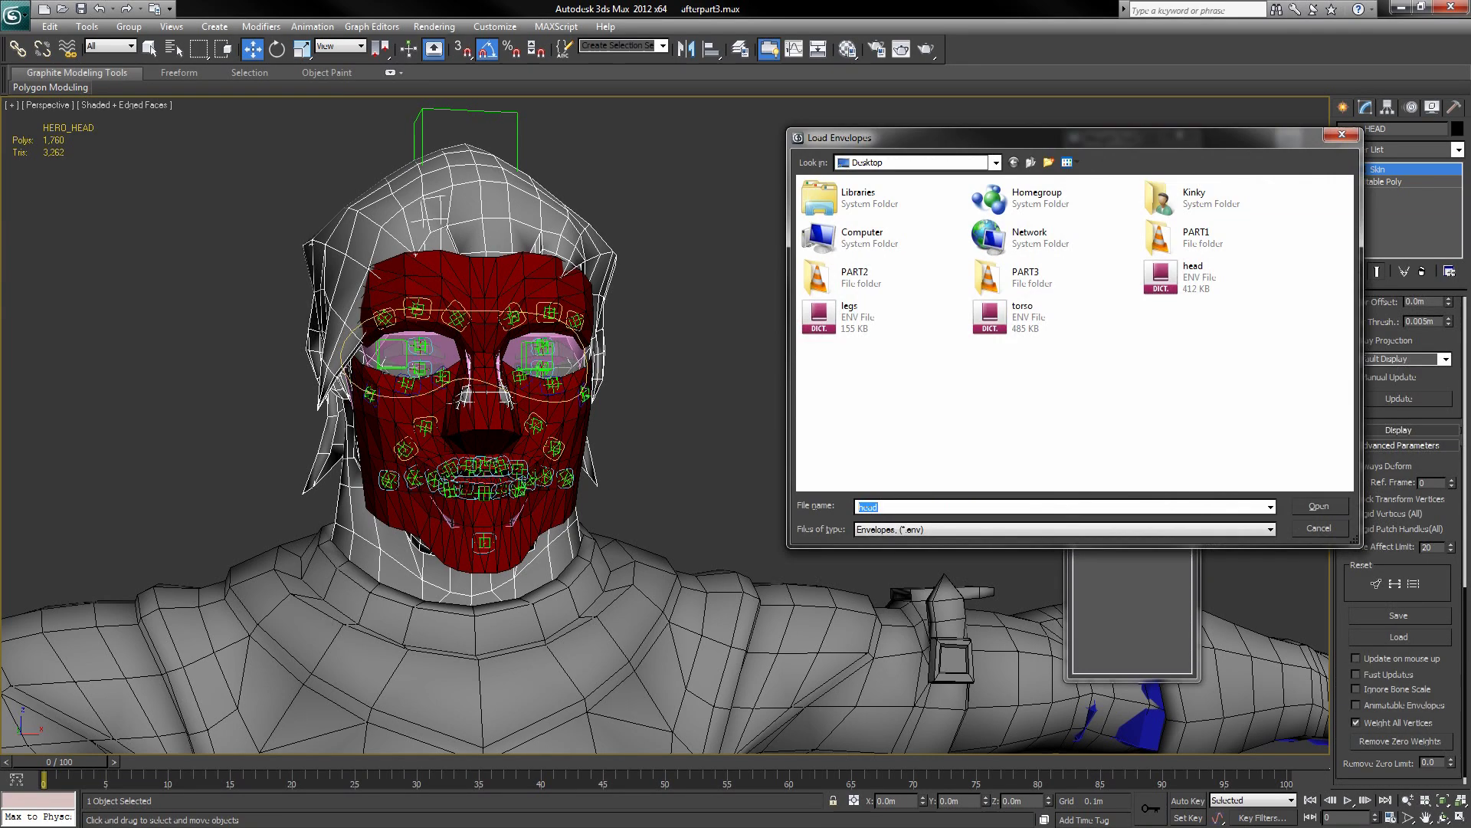
double_click(1161, 275)
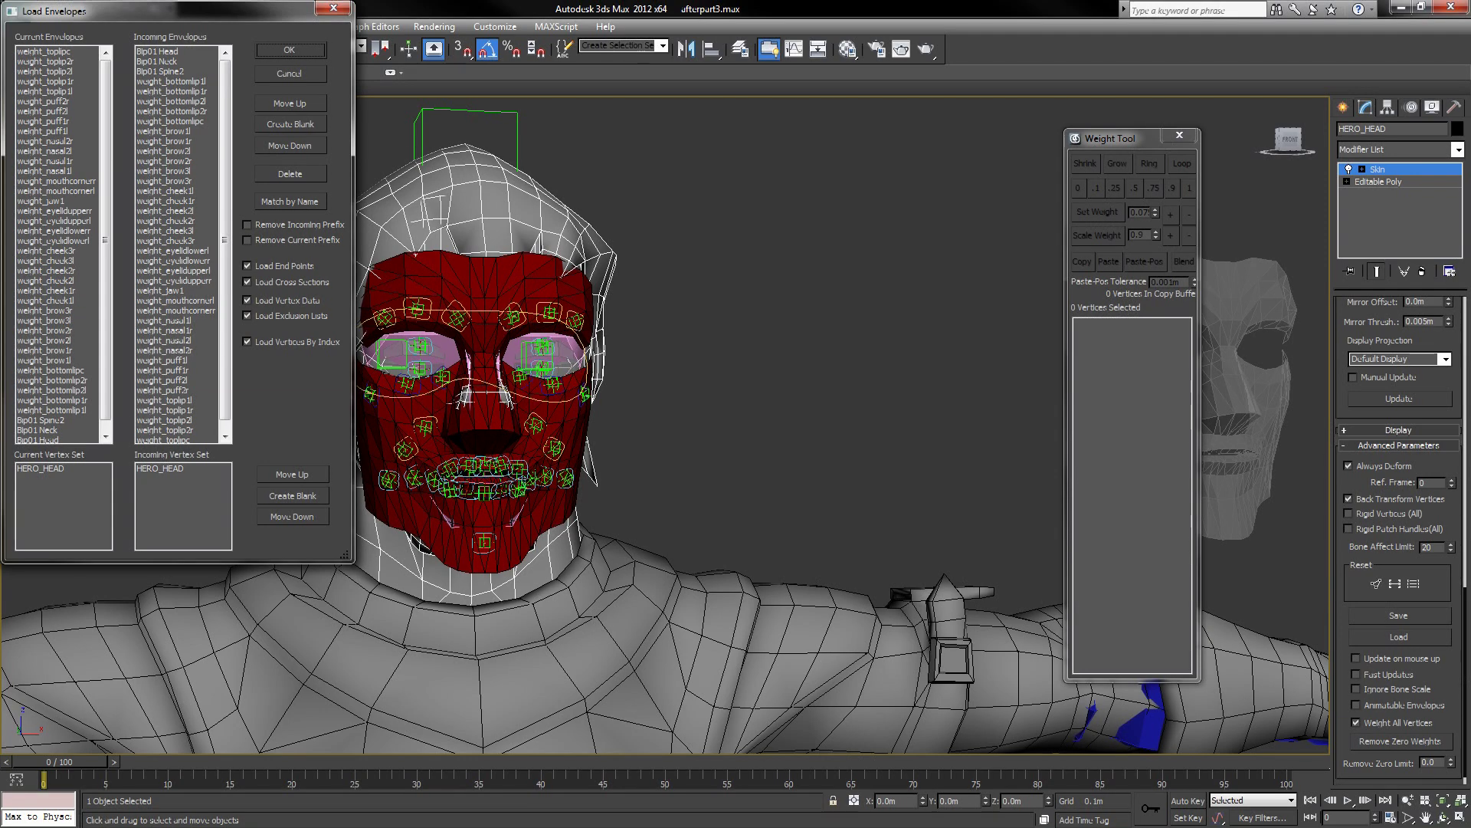
left_click(290, 201)
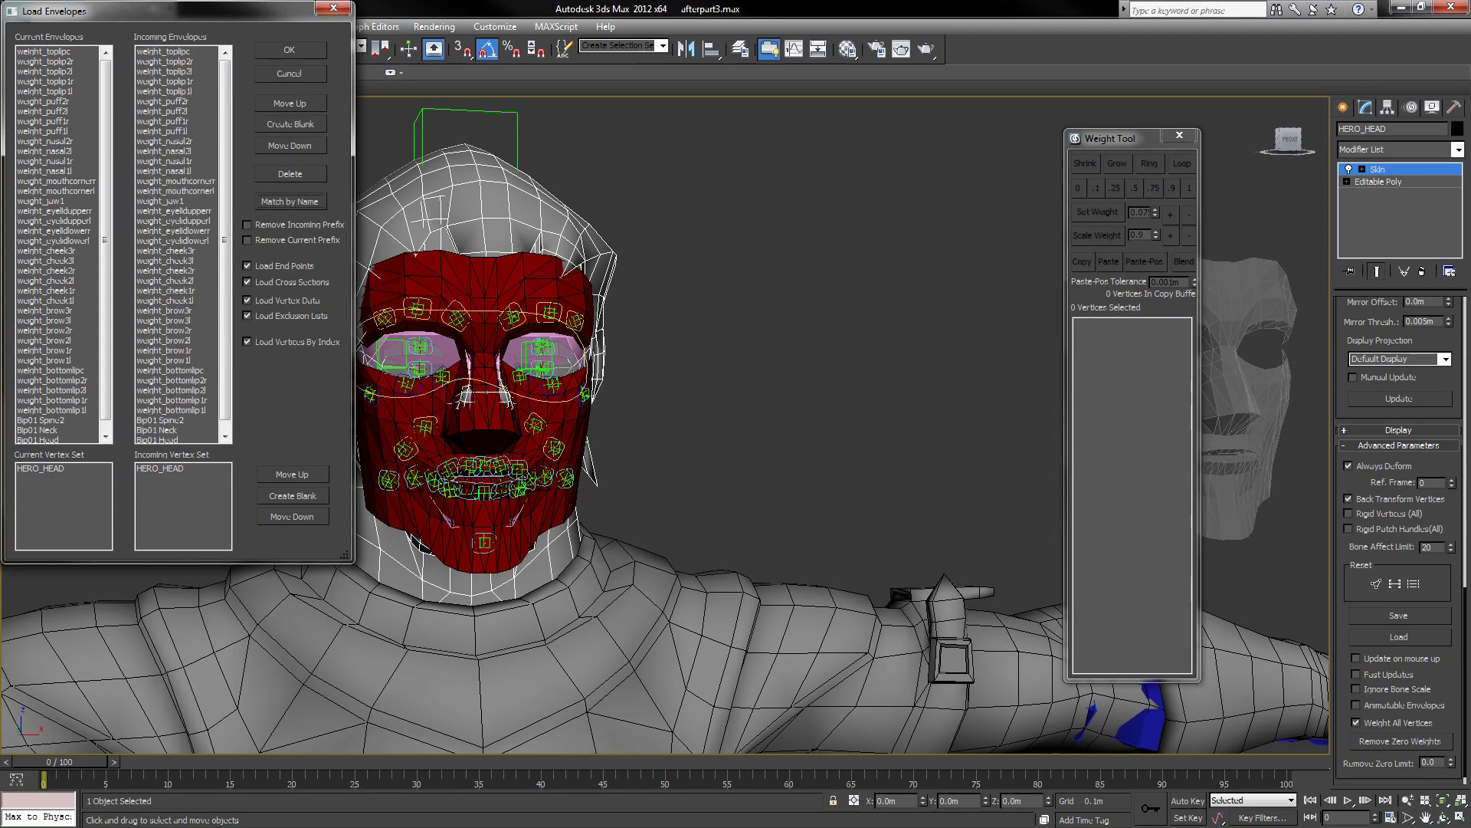
left_click(289, 50)
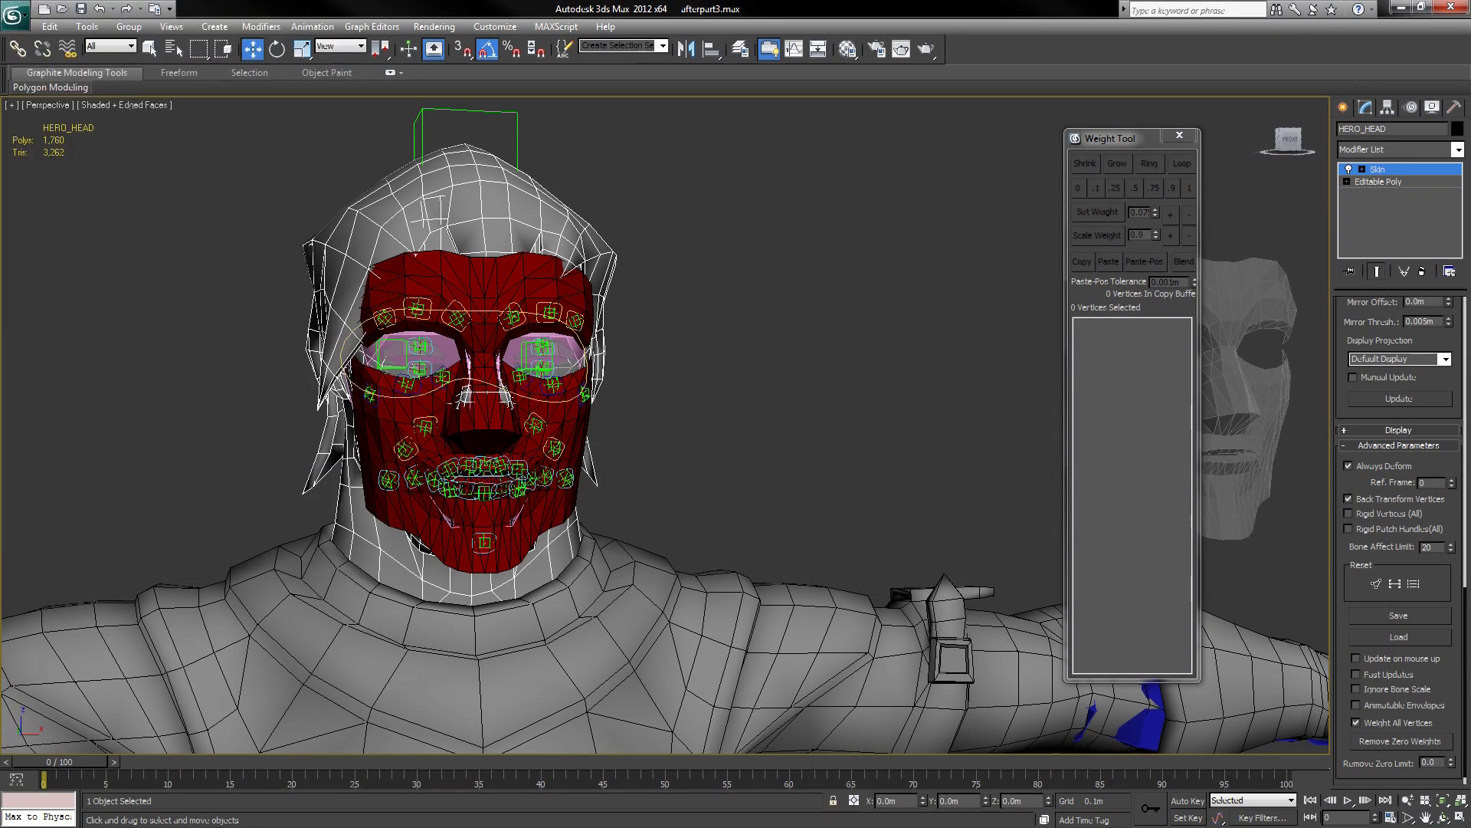
left_click(223, 207)
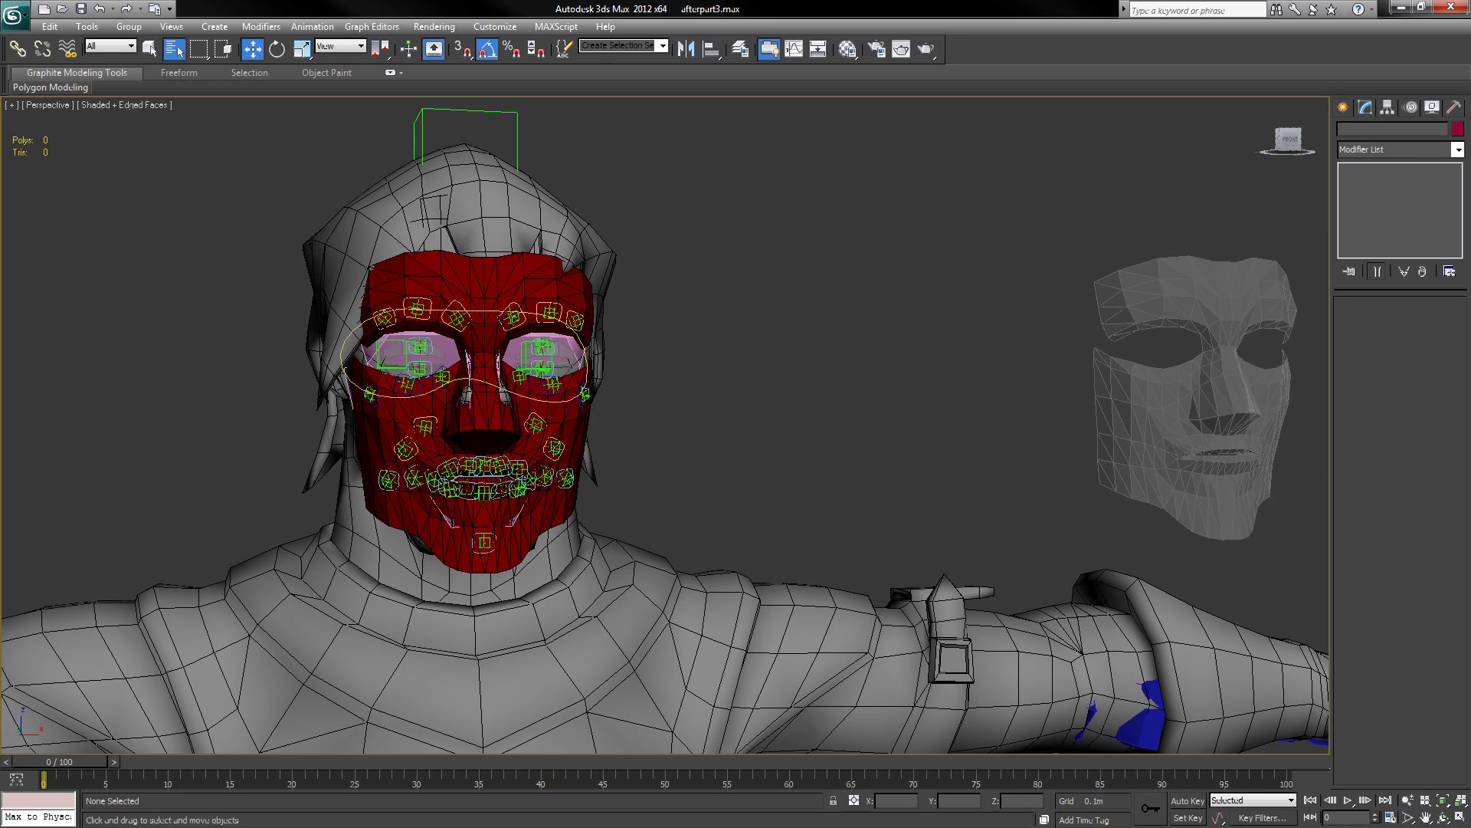
Step: Apply a LookAt constraint to CITIZEN_R_EYE, targeting the control box in front of the character's right eye
left_click(174, 49)
key("Escape")
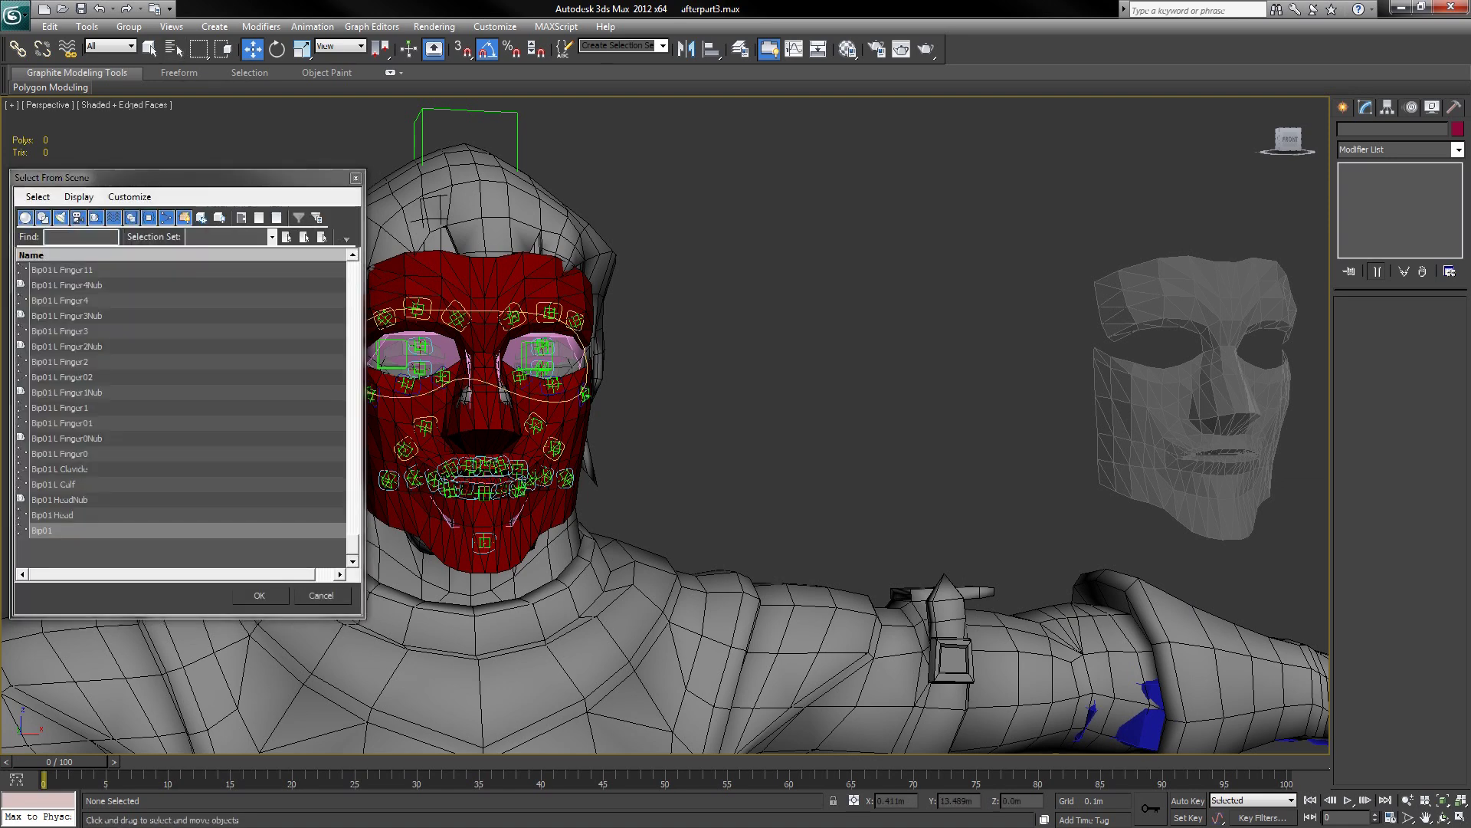
left_click(174, 48)
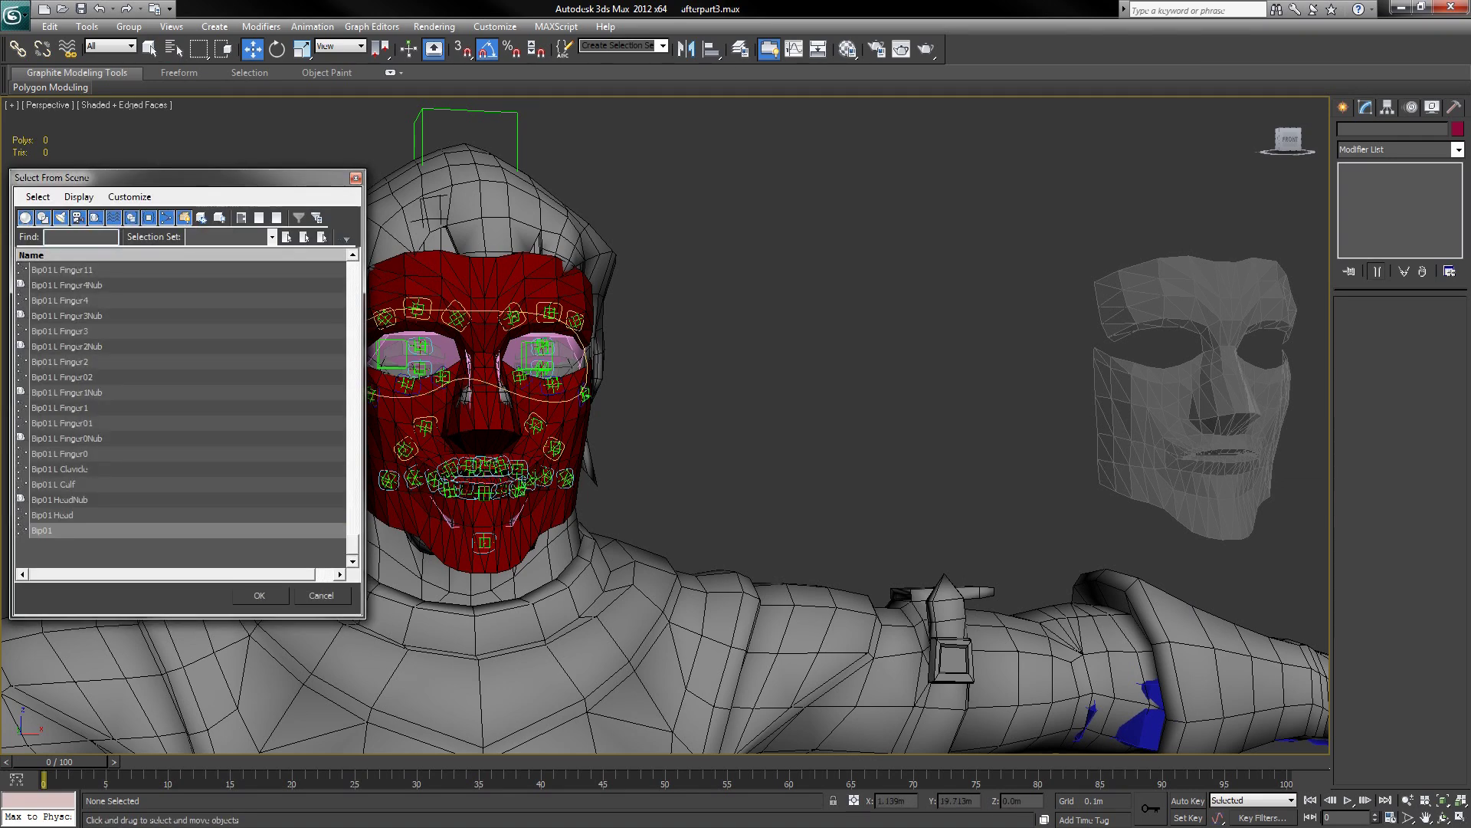
scroll(182, 414, "up", 10)
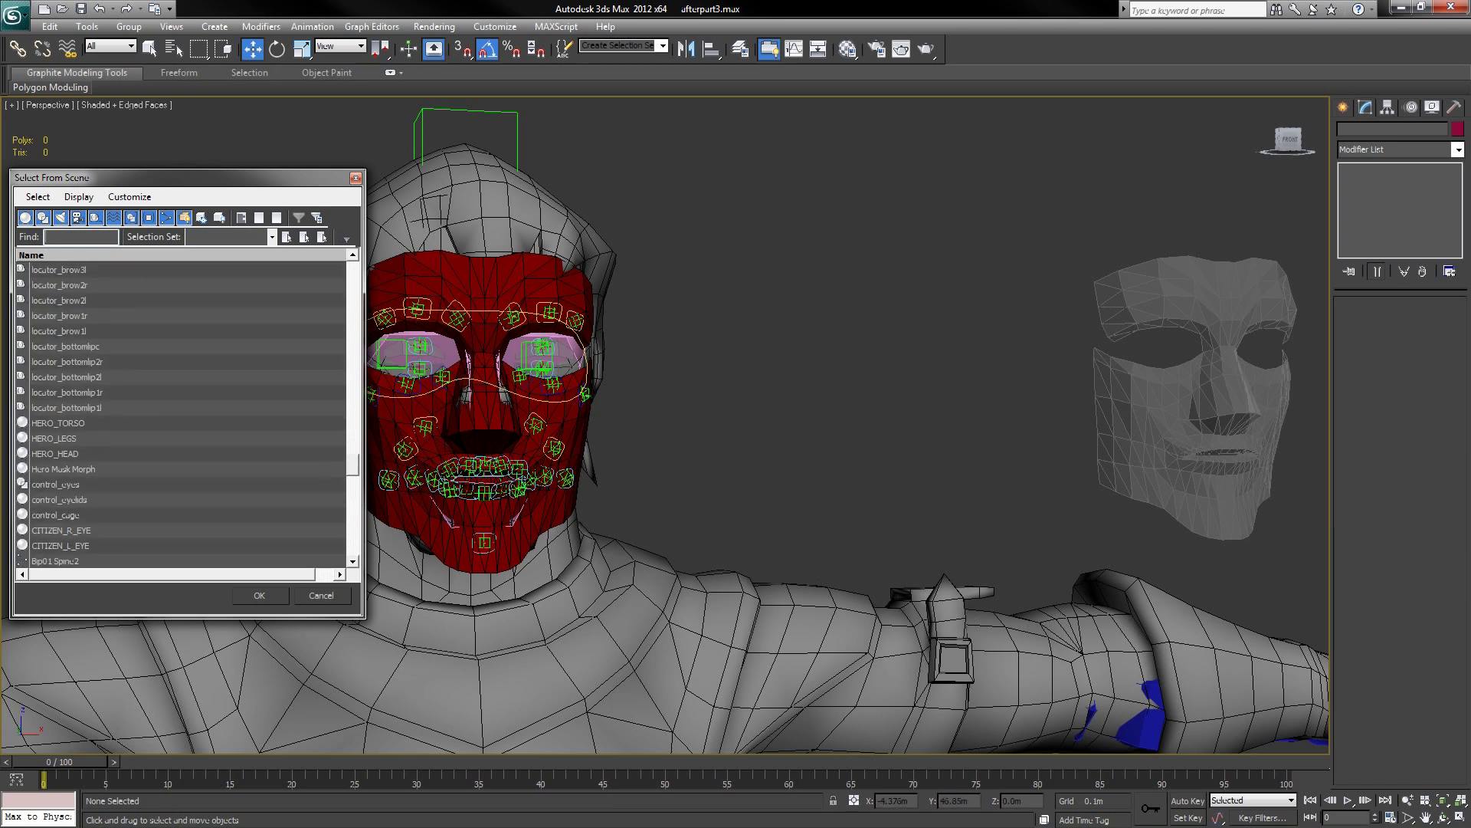
left_click(62, 530)
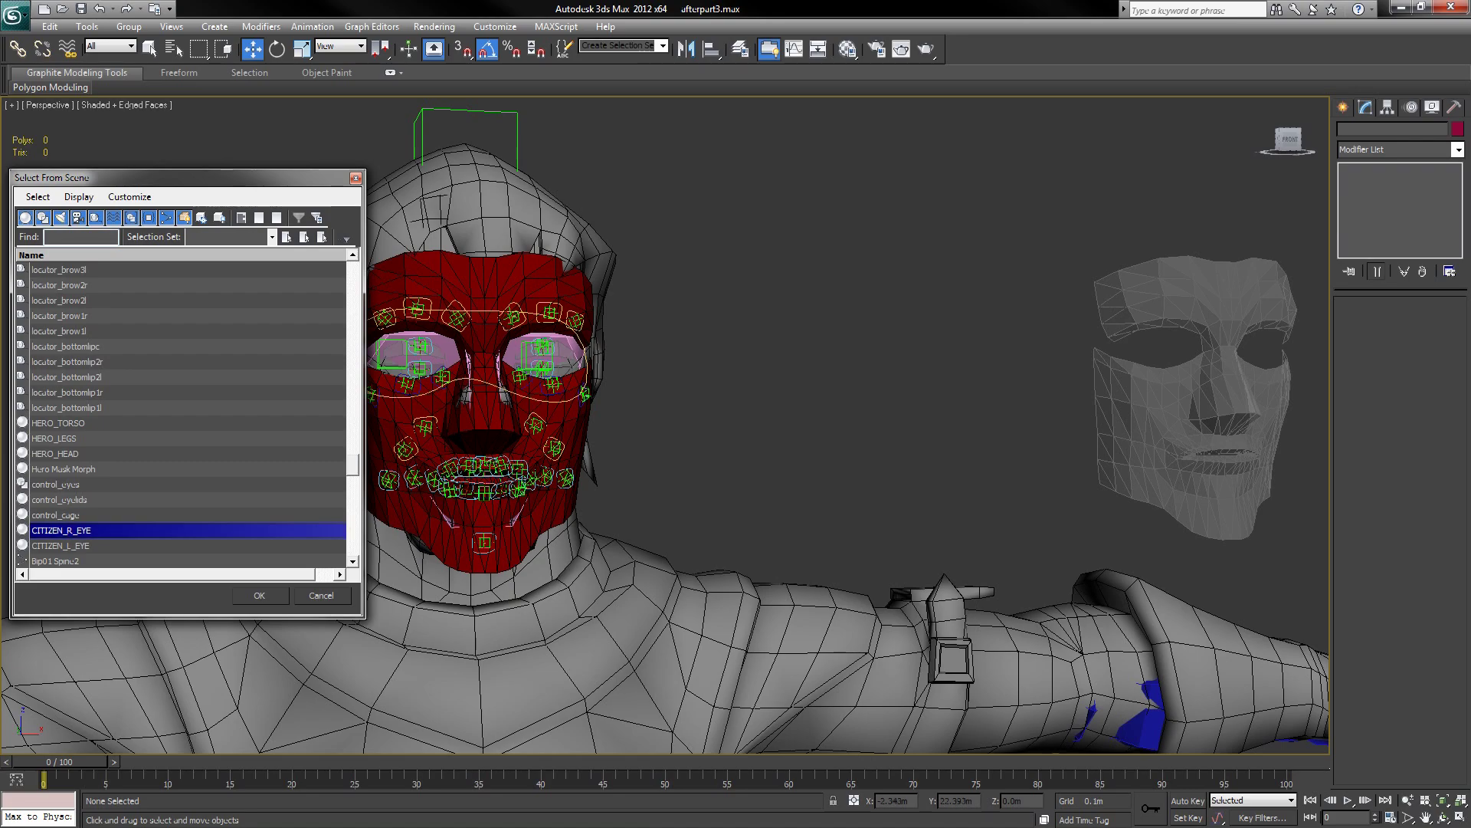
left_click(260, 595)
middle_click_drag(490, 460, 736, 522, "alt")
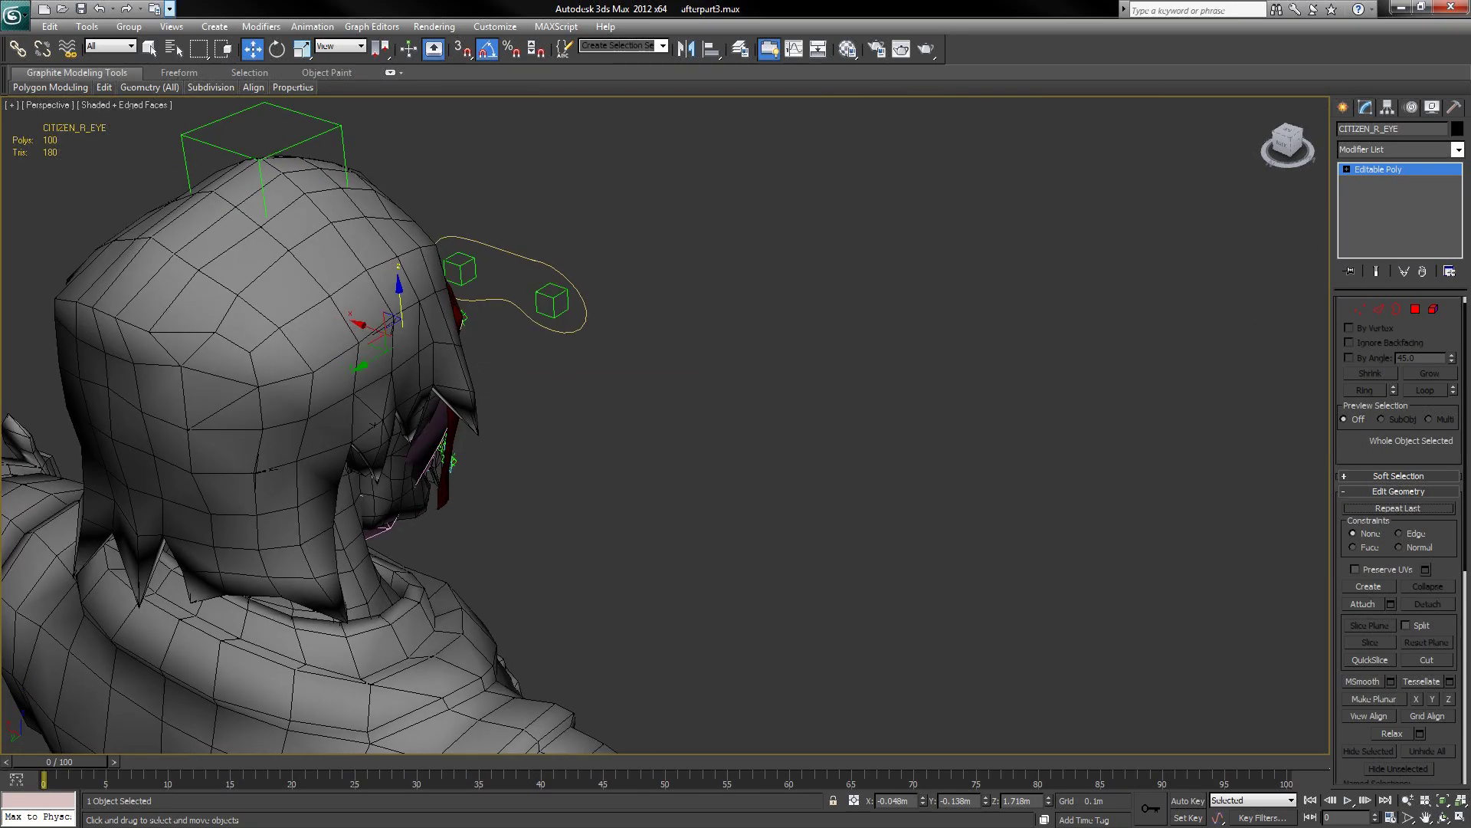
left_click(312, 26)
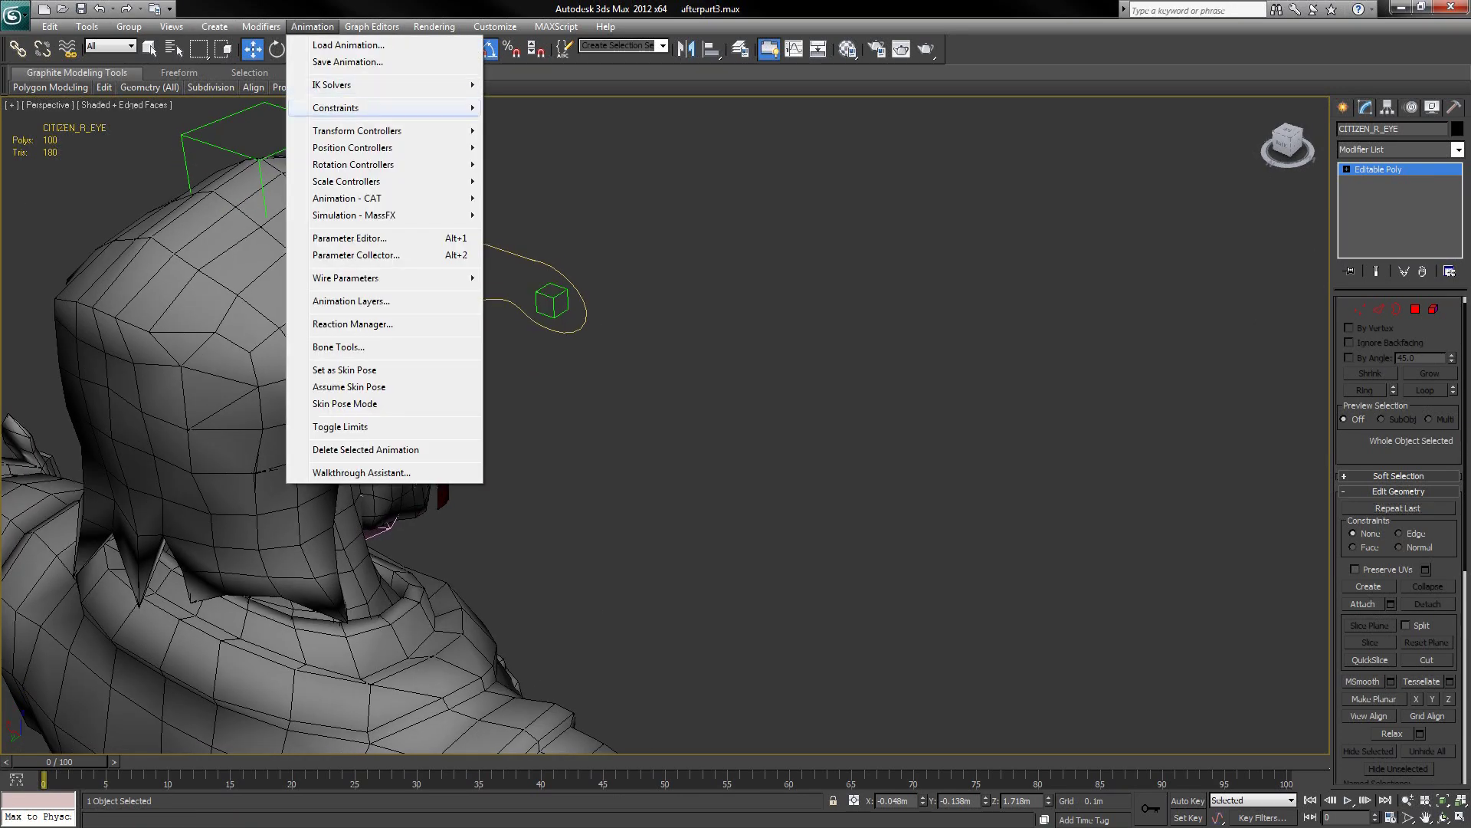
mouse_move(383, 108)
left_click(543, 210)
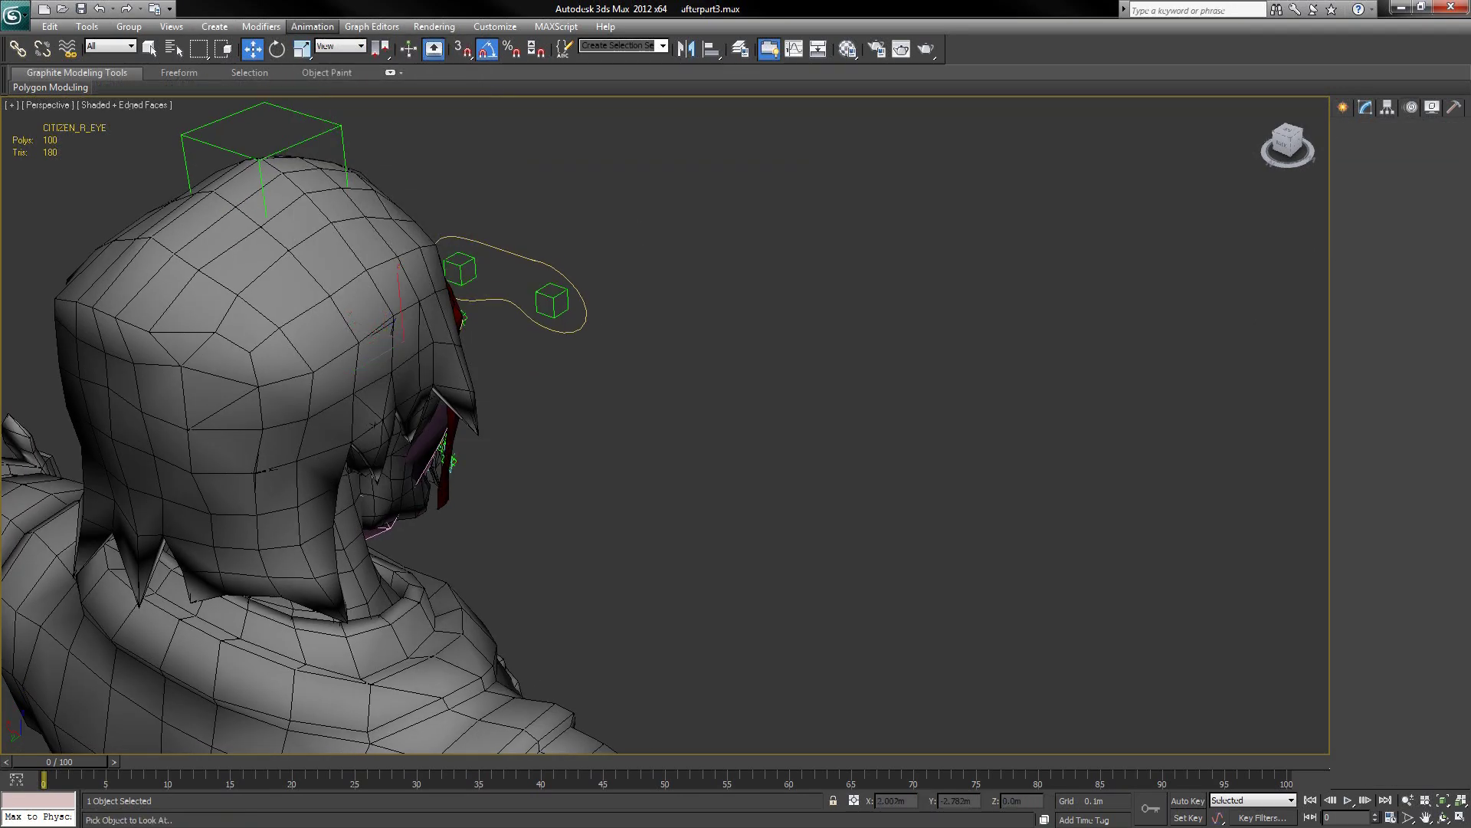
left_click(552, 298)
mouse_move(551, 307)
middle_mouse_down("alt")
mouse_move(407, 337)
mouse_move(284, 292)
middle_mouse_up("alt")
Step: Apply a LookAt constraint to CITIZEN_L_EYE, targeting the control box in front of the character's left eye
left_click(174, 48)
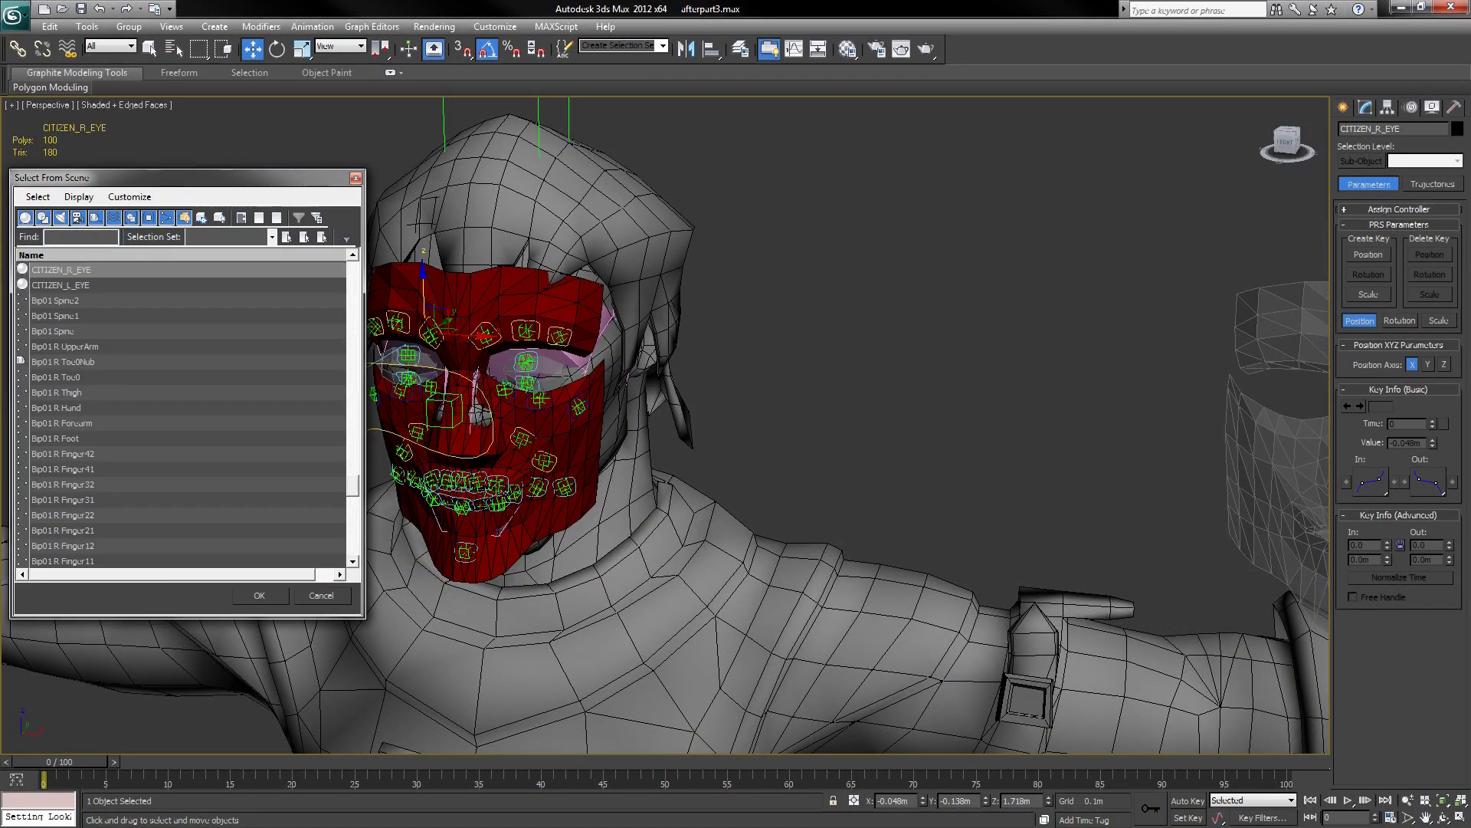
left_click(61, 285)
left_click(260, 595)
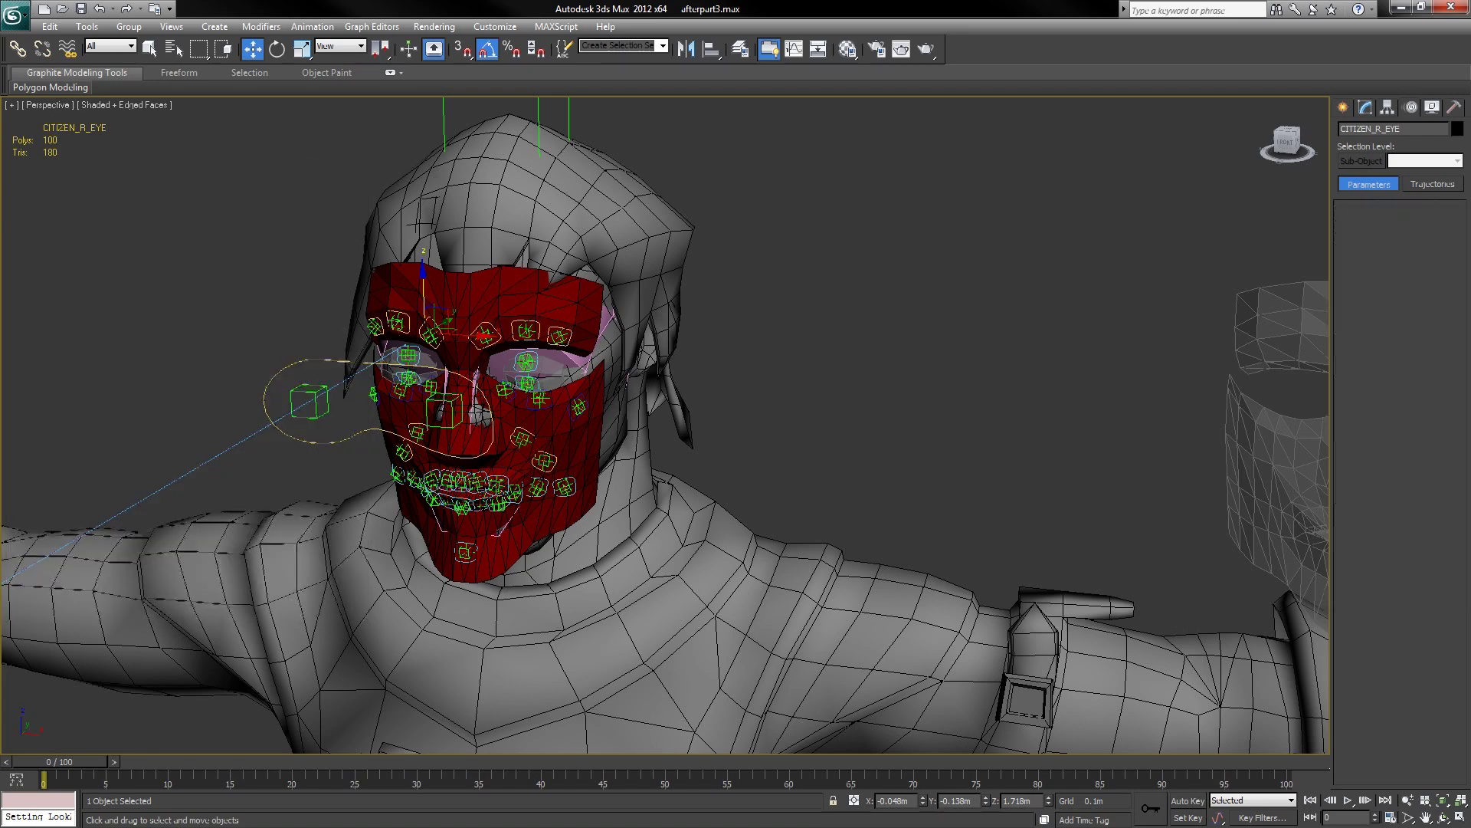
left_click(313, 27)
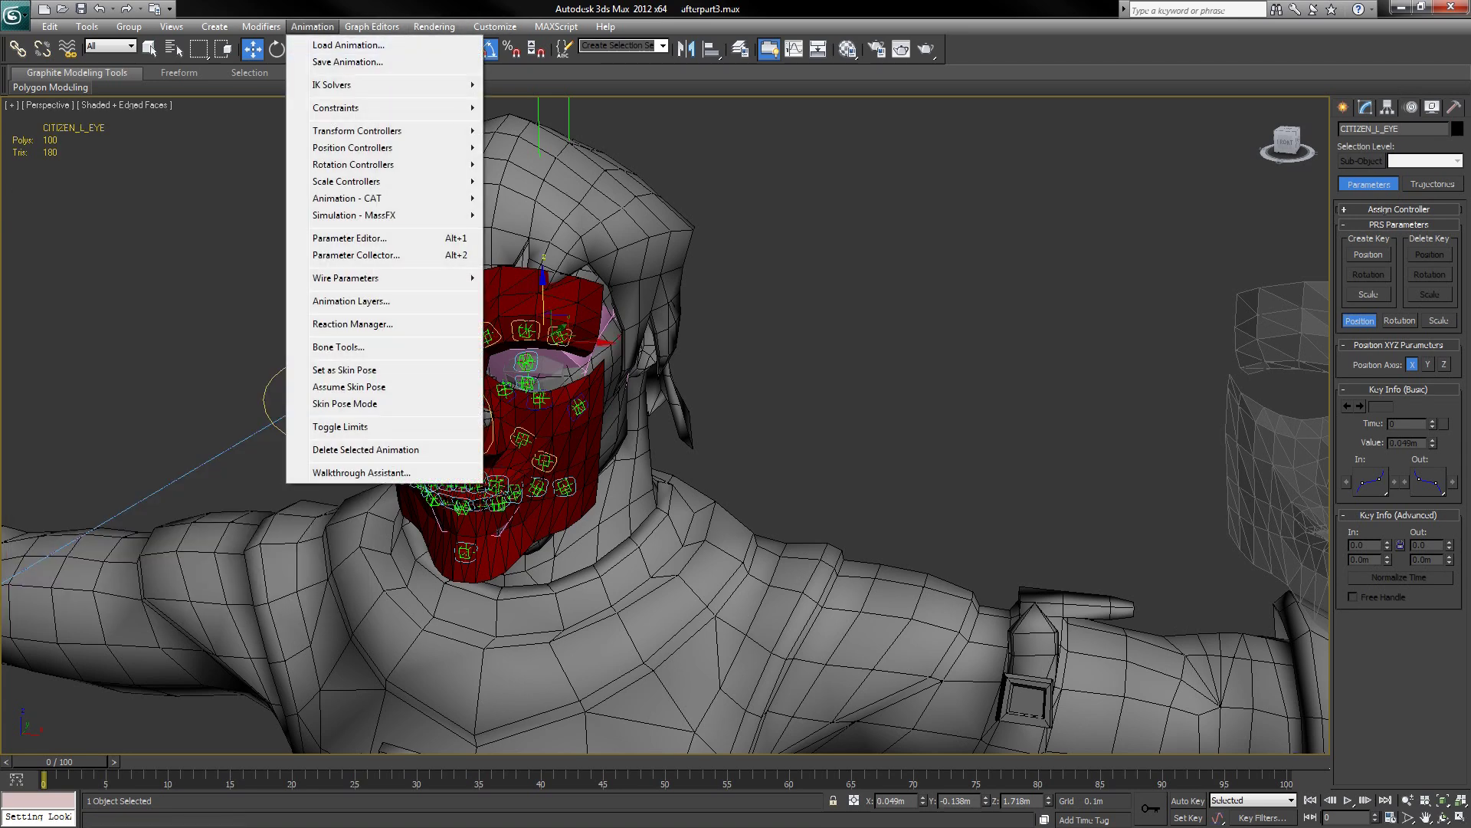
mouse_move(360, 109)
left_click(537, 210)
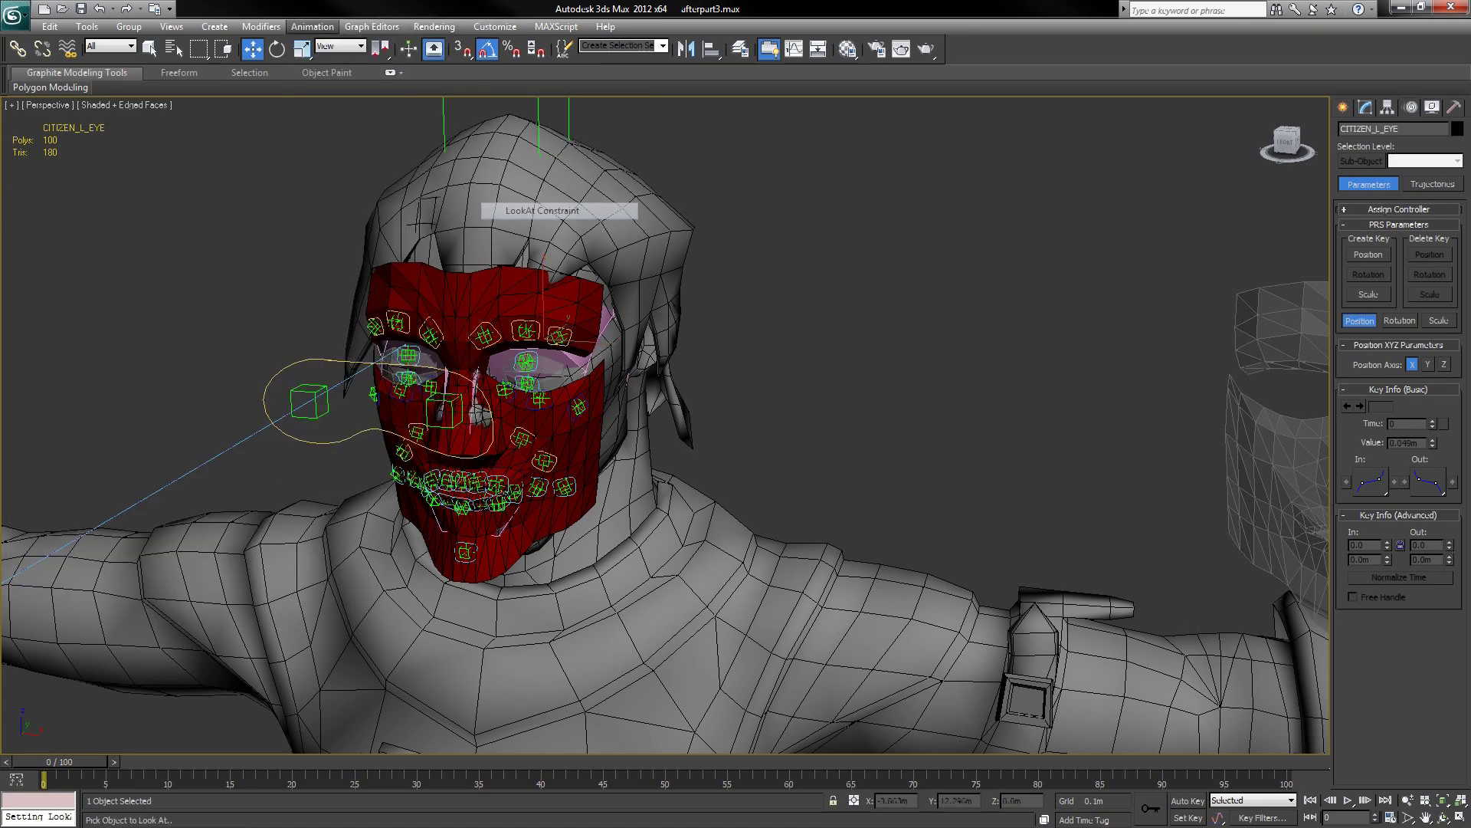
middle_click_drag(604, 229, 705, 247, "alt")
left_click(446, 292)
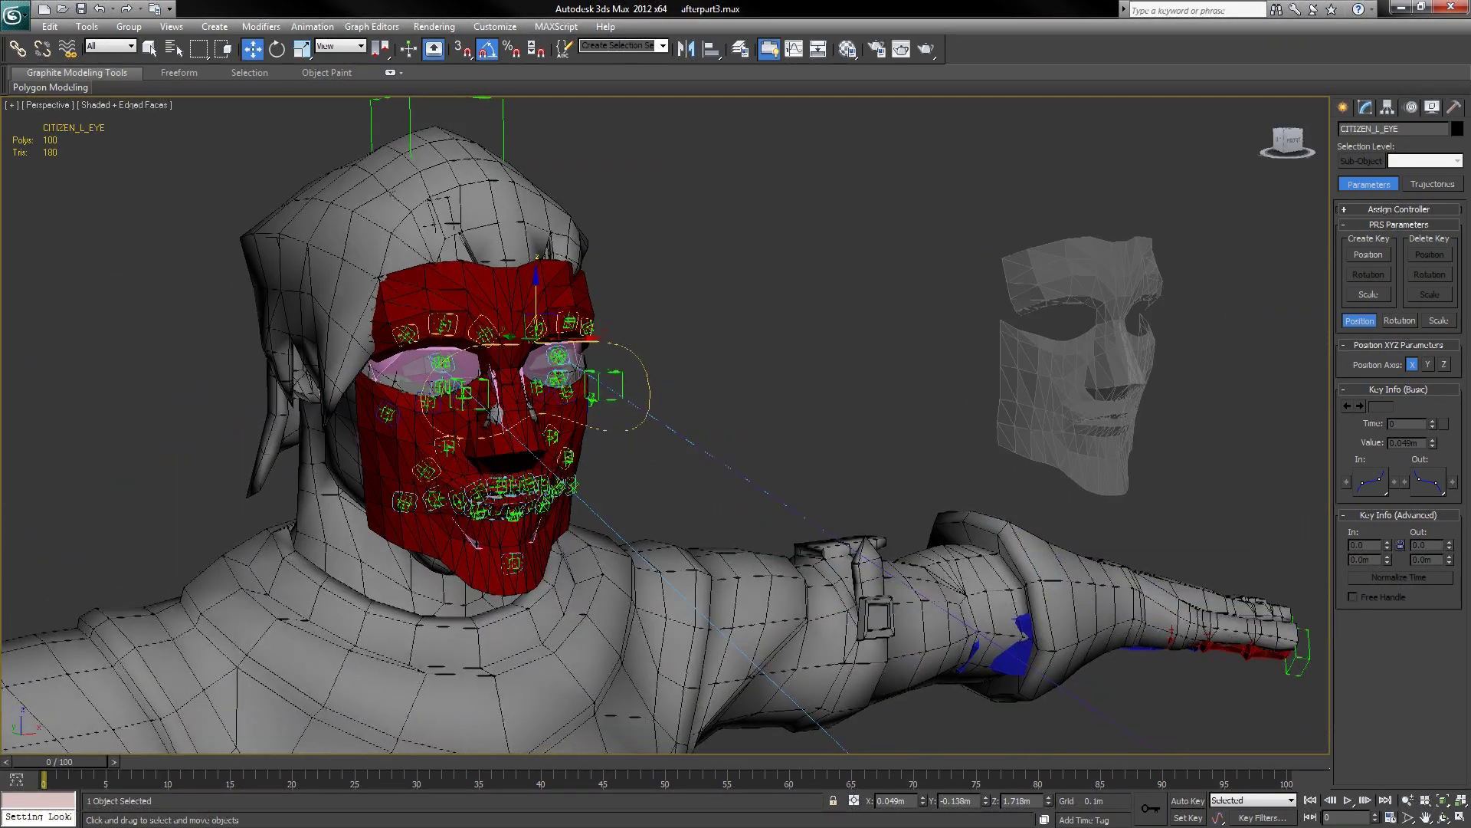
Step: Hide everything except HERO_HEAD, HERO_TORSO, HERO_LEGS, CITIZEN_R_EYE and CITIZEN_L_EYE, and clear the selection
left_click(174, 49)
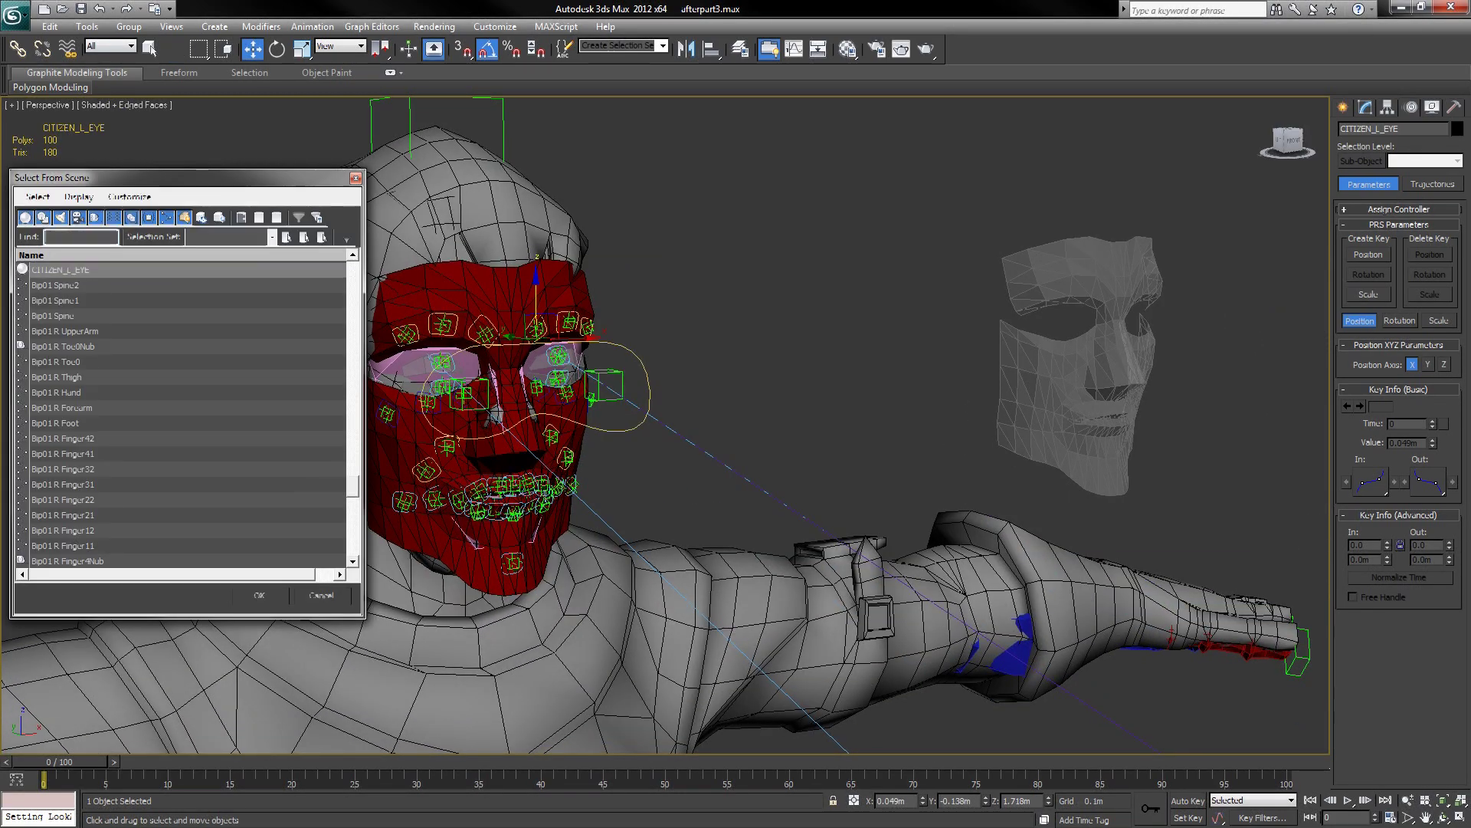
left_click_drag(352, 485, 352, 473)
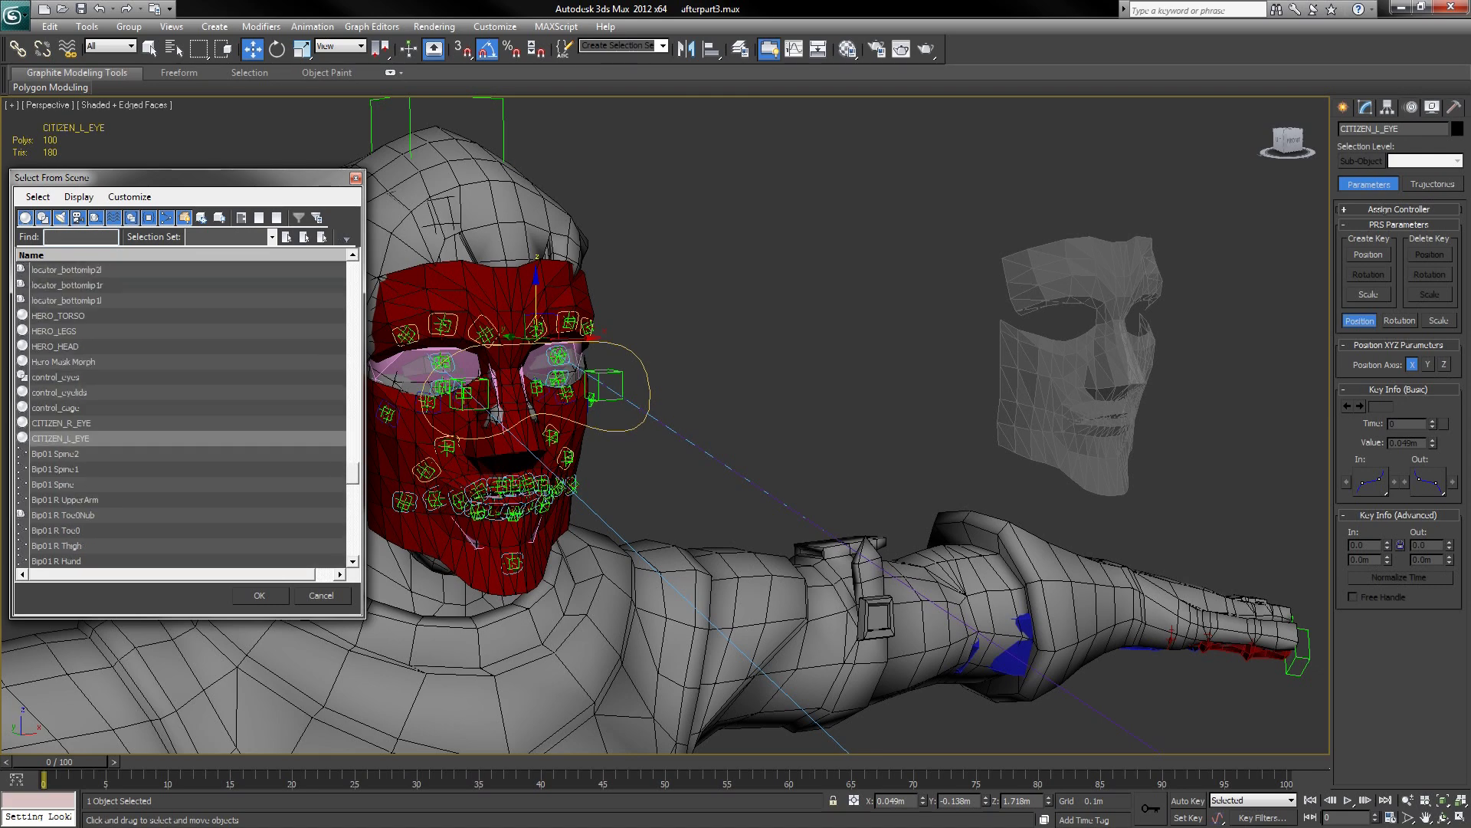
left_click(61, 423, "ctrl")
left_click(56, 346, "ctrl")
left_click(54, 331, "ctrl")
left_click(59, 316, "ctrl")
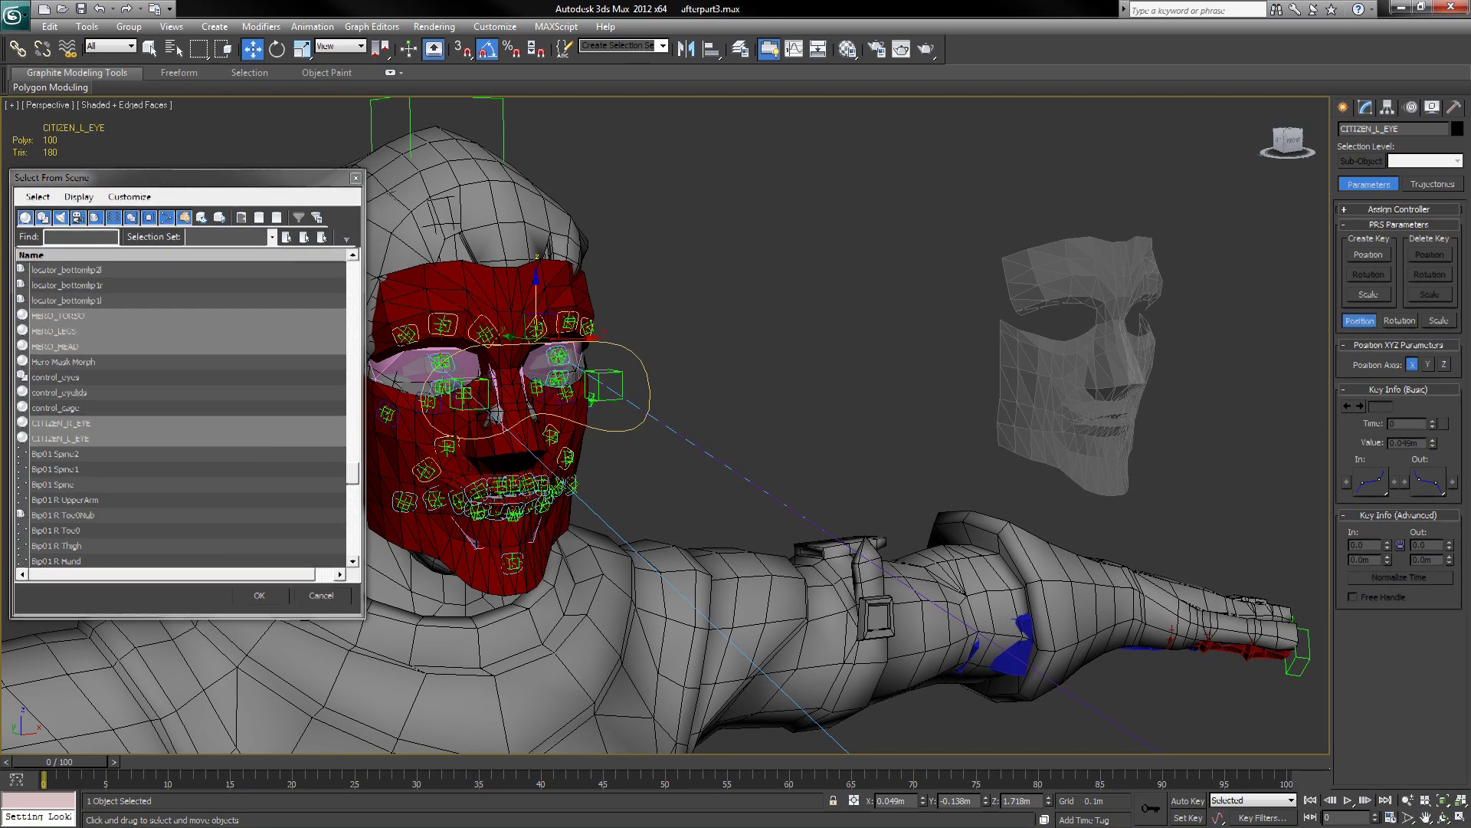
left_click(259, 596)
right_click(385, 545)
left_click(424, 490)
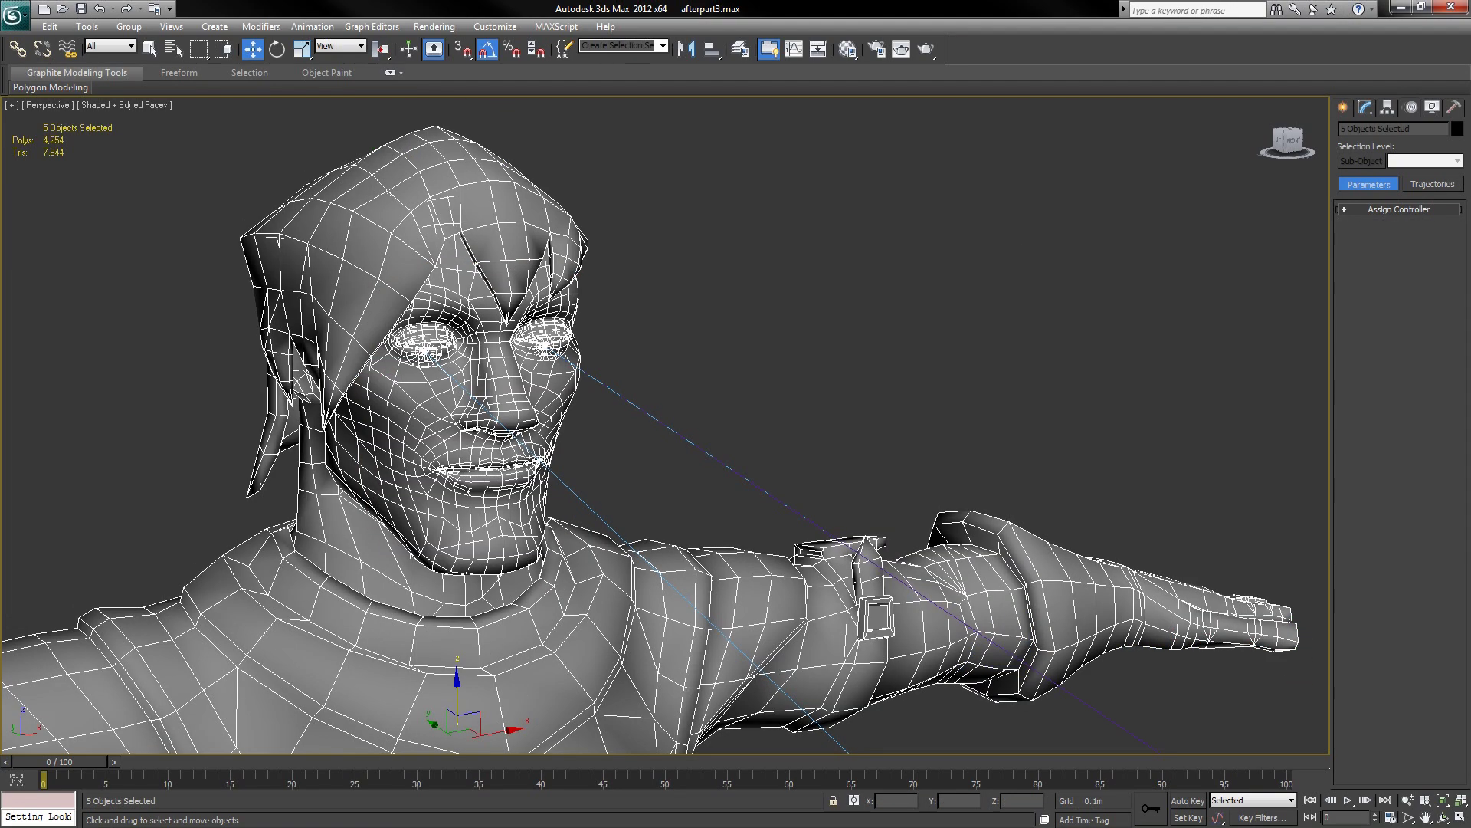
left_click(736, 321)
Step: Advance the animation to frame 10 and examine the hero's face and eye direction from several angles
middle_click_drag(736, 322, 694, 280, "alt")
middle_click_drag(640, 498, 644, 385)
left_click_drag(59, 762, 175, 762)
key("w")
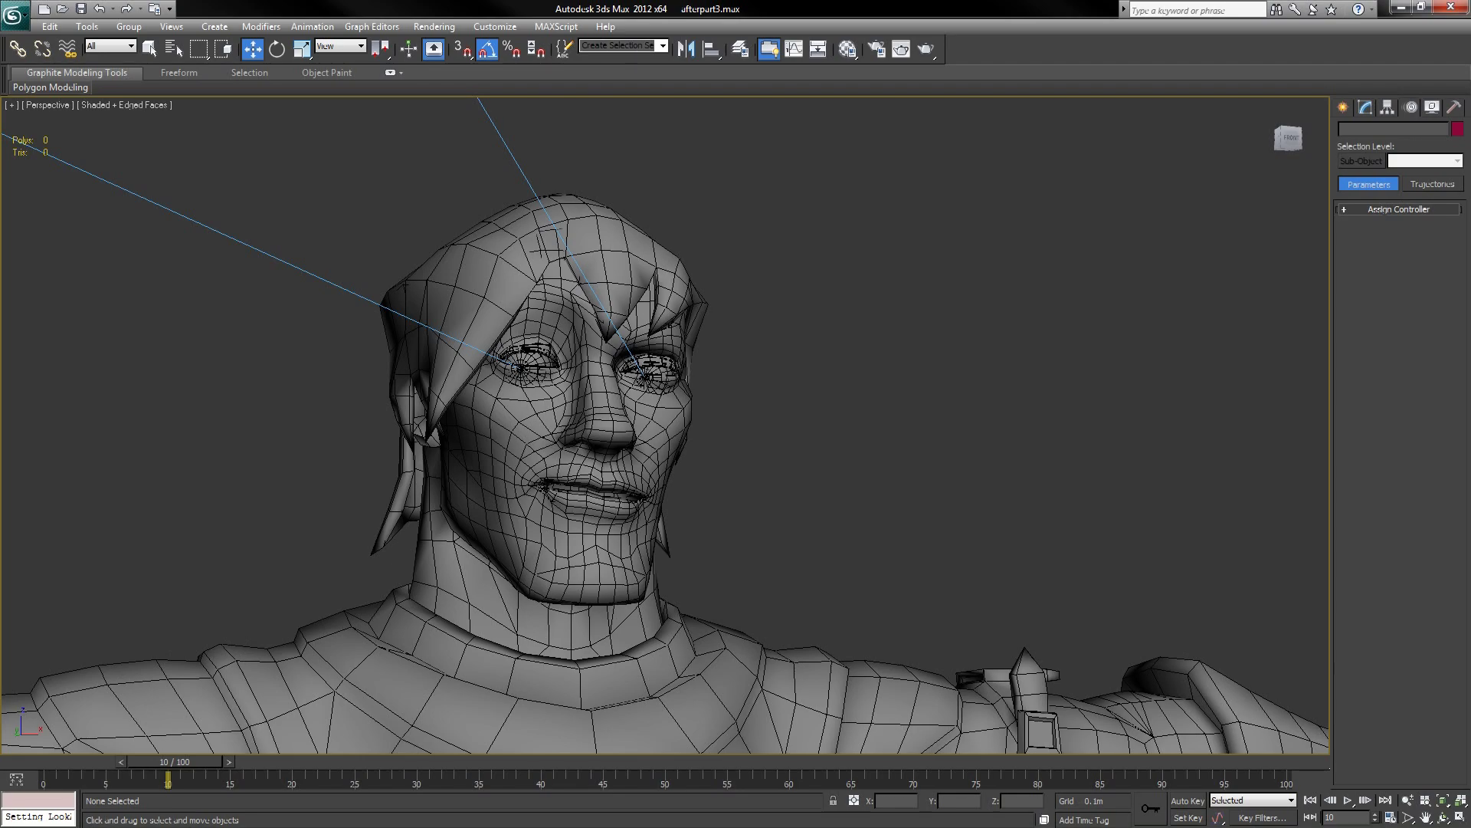
middle_click_drag(665, 429, 728, 433, "alt")
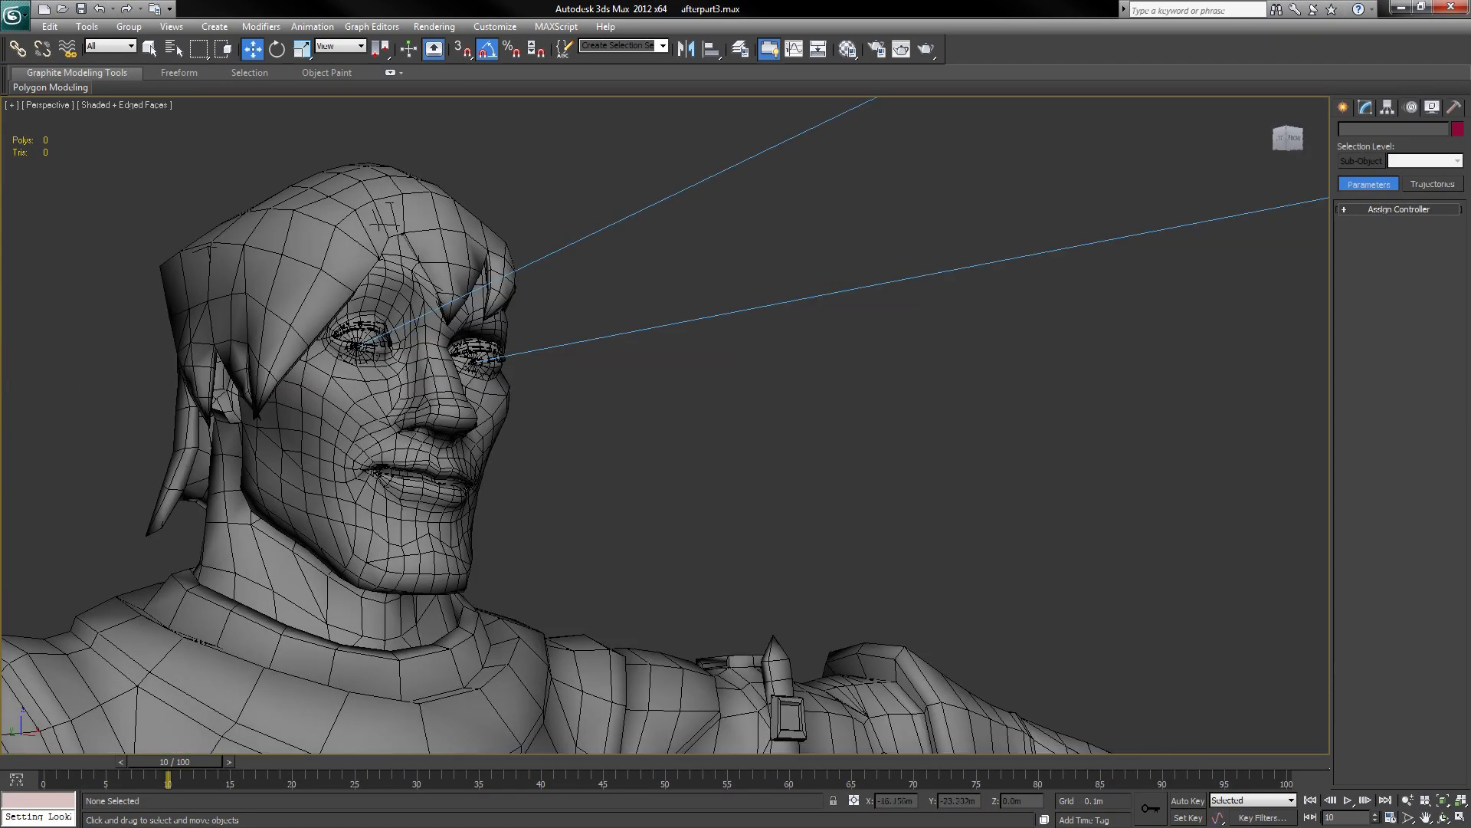
middle_click_drag(552, 425, 613, 425, "alt")
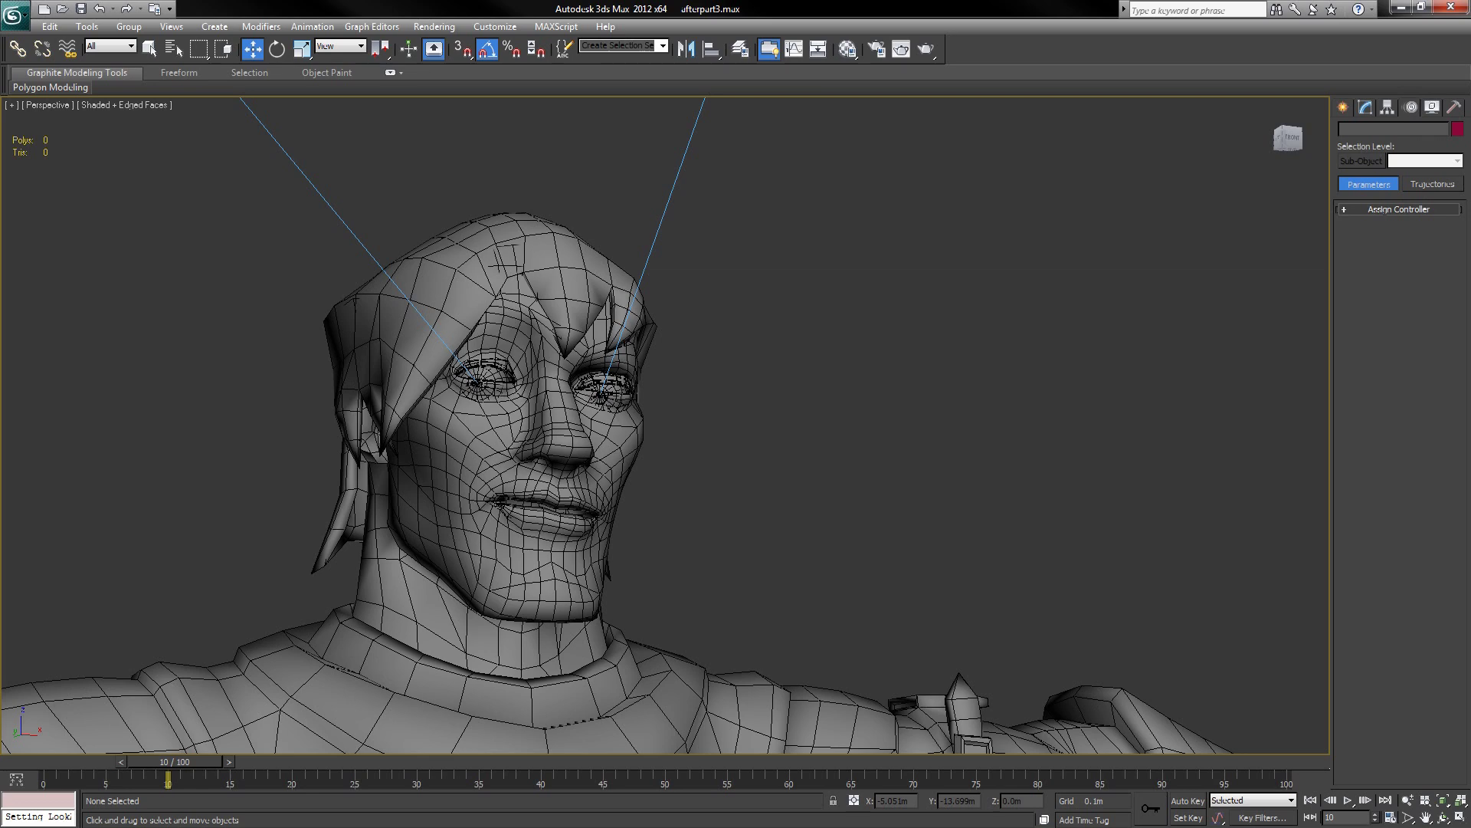